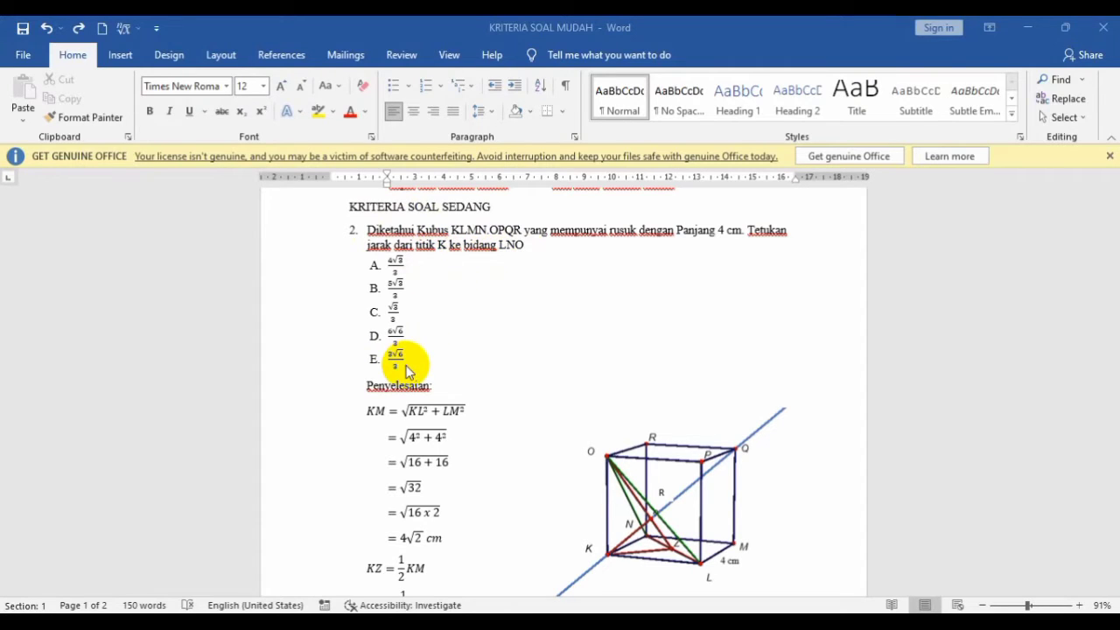
Read question 2 about cube KLMN.OPQR and examine the KM and KZ calculations alongside the cube diagram.
{"action": "scroll", "coordinate": [407, 372], "scroll_direction": "down", "scroll_amount": 2}
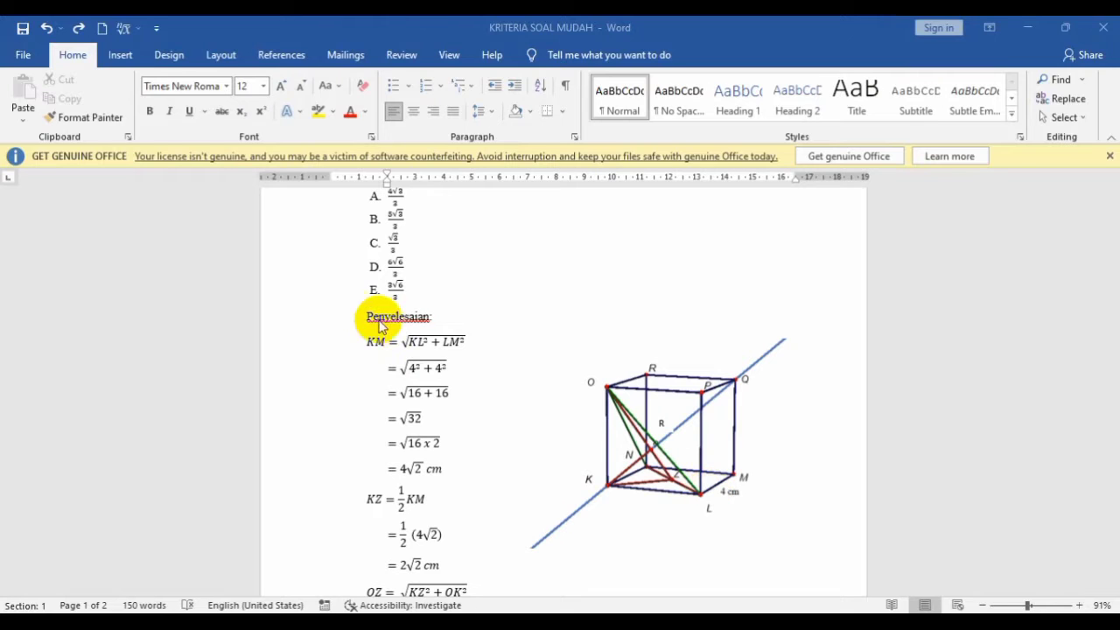
{"action": "scroll", "coordinate": [422, 385], "scroll_direction": "up", "scroll_amount": 1}
{"action": "scroll", "coordinate": [421, 388], "scroll_direction": "up", "scroll_amount": 1}
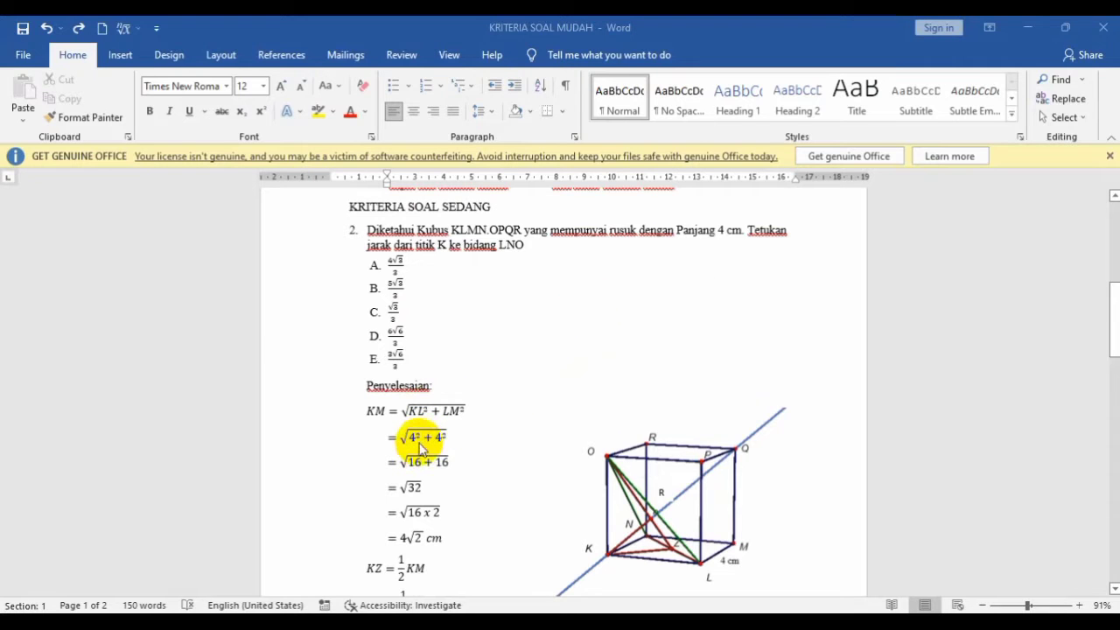
{"action": "scroll", "coordinate": [420, 443], "scroll_direction": "down", "scroll_amount": 1}
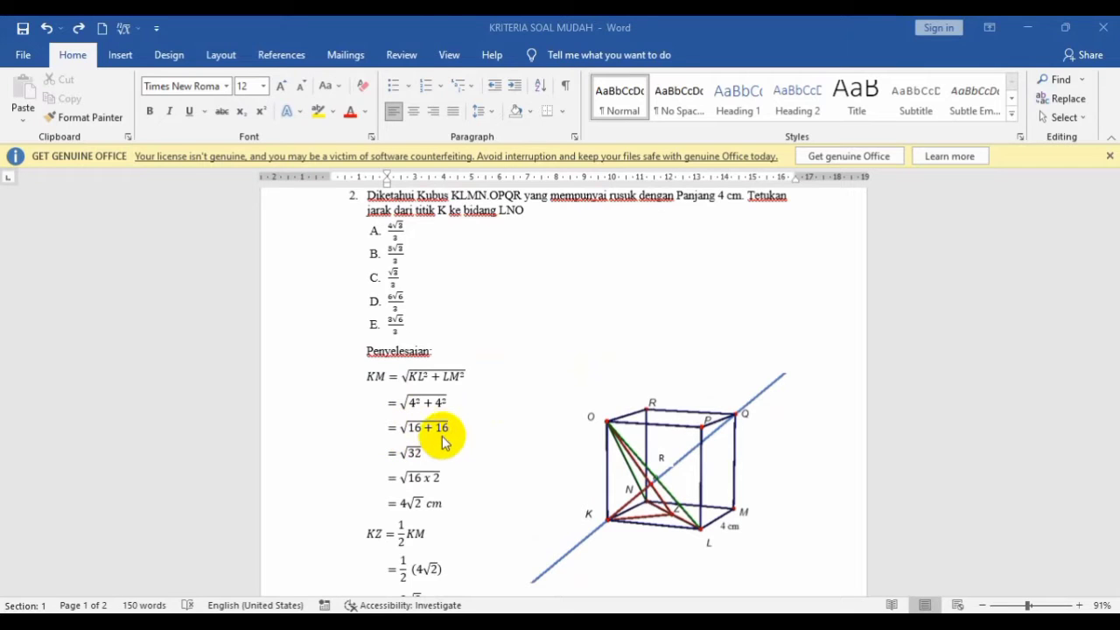
{"action": "left_click", "coordinate": [403, 487]}
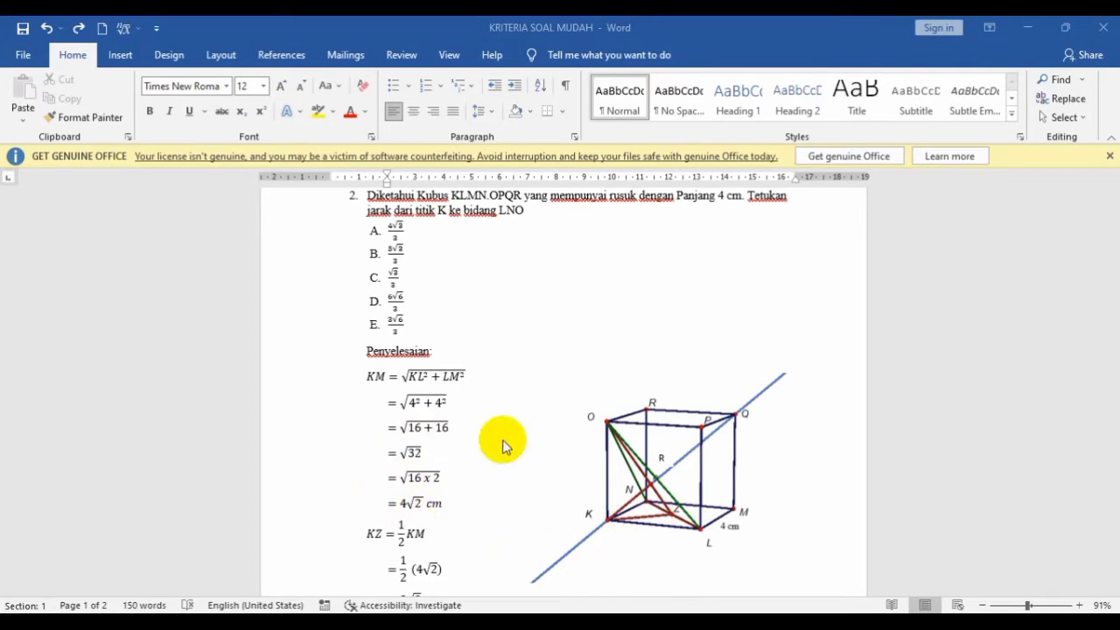
{"action": "scroll", "coordinate": [474, 496], "scroll_direction": "down", "scroll_amount": 1}
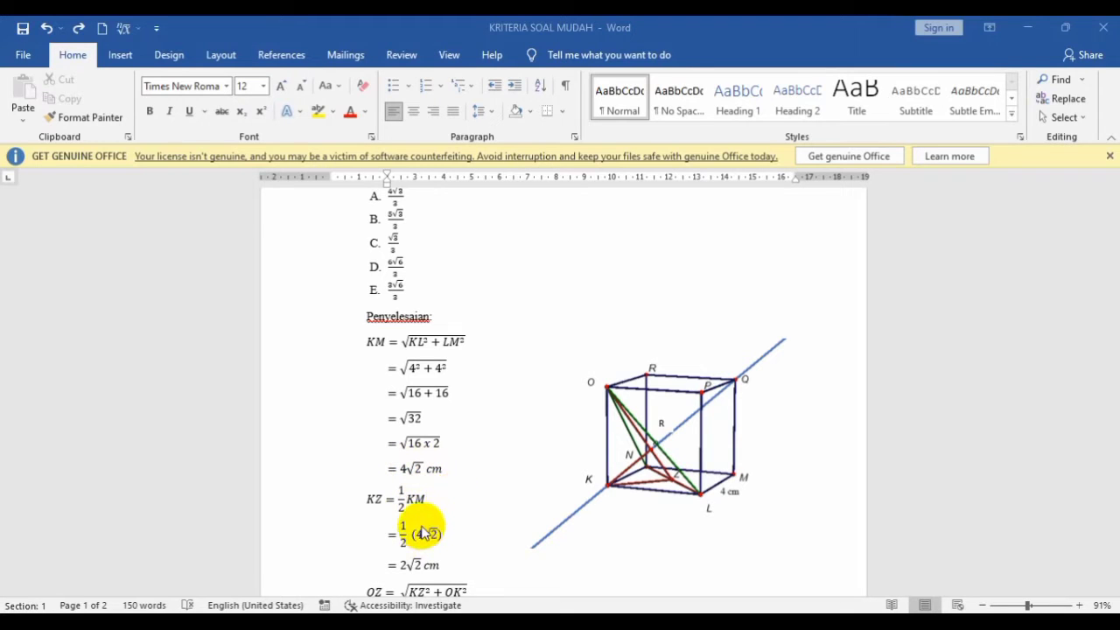
{"action": "scroll", "coordinate": [420, 531], "scroll_direction": "down", "scroll_amount": 1}
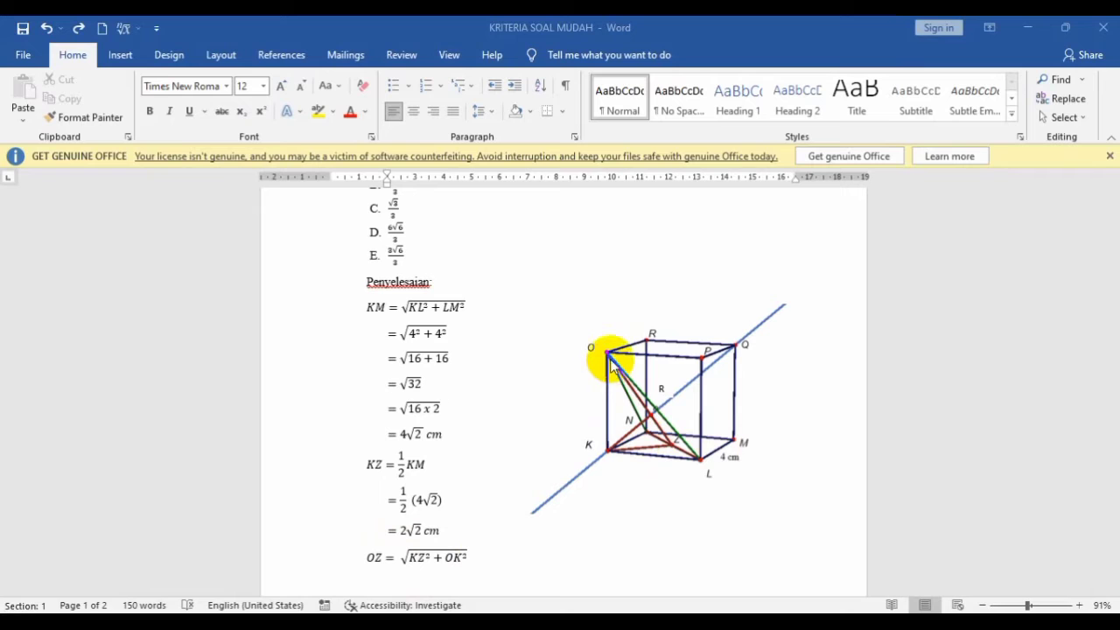
Examine the OZ calculation that continues onto the second page, checking it against the earlier KZ working and the cube diagram.
{"action": "scroll", "coordinate": [441, 533], "scroll_direction": "down", "scroll_amount": 5}
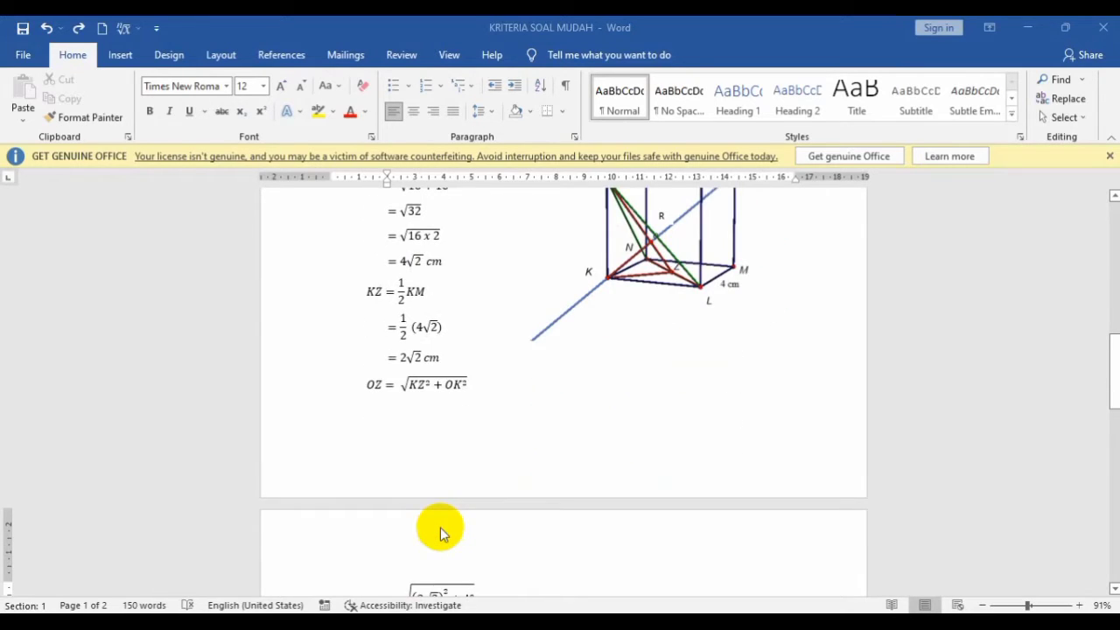
{"action": "scroll", "coordinate": [440, 531], "scroll_direction": "down", "scroll_amount": 2}
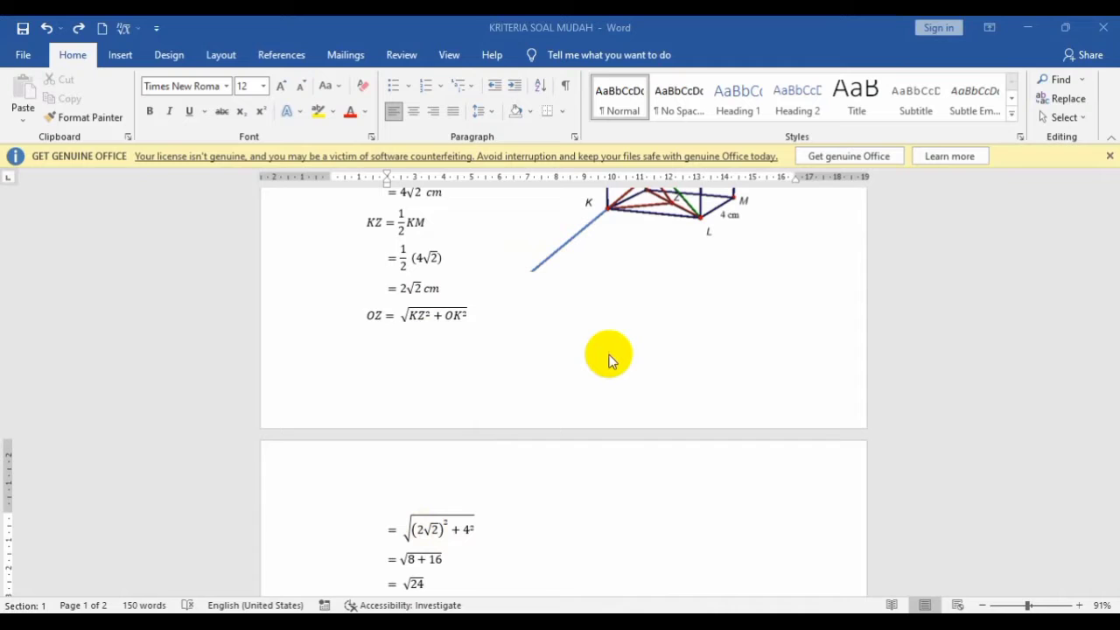
{"action": "scroll", "coordinate": [610, 359], "scroll_direction": "up", "scroll_amount": 10}
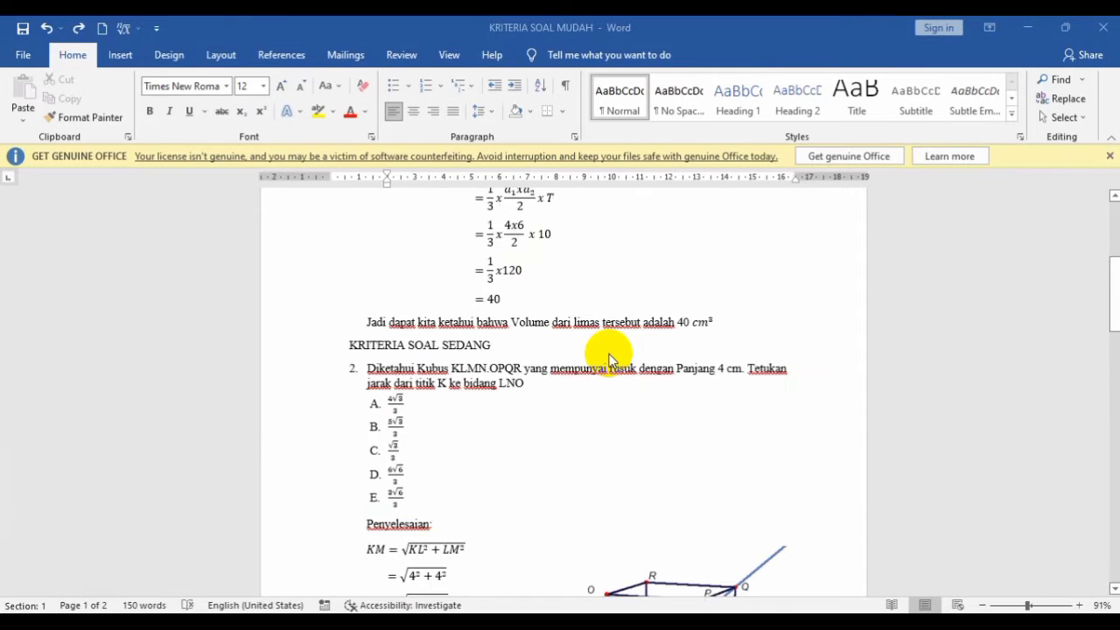
{"action": "scroll", "coordinate": [610, 354], "scroll_direction": "down", "scroll_amount": 10}
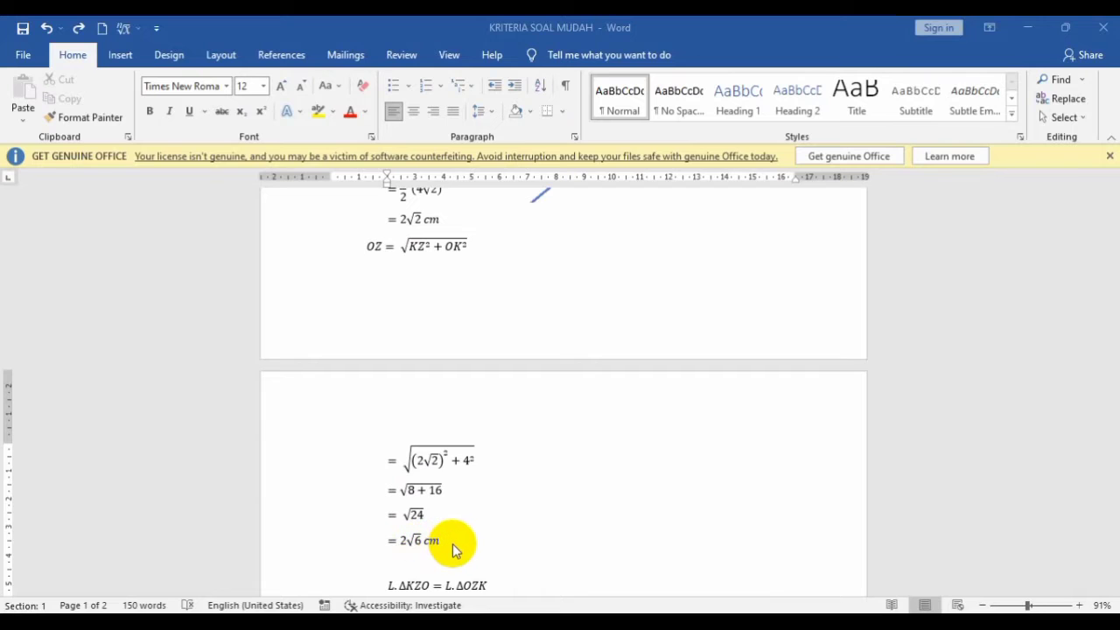
{"action": "scroll", "coordinate": [452, 543], "scroll_direction": "up", "scroll_amount": 3}
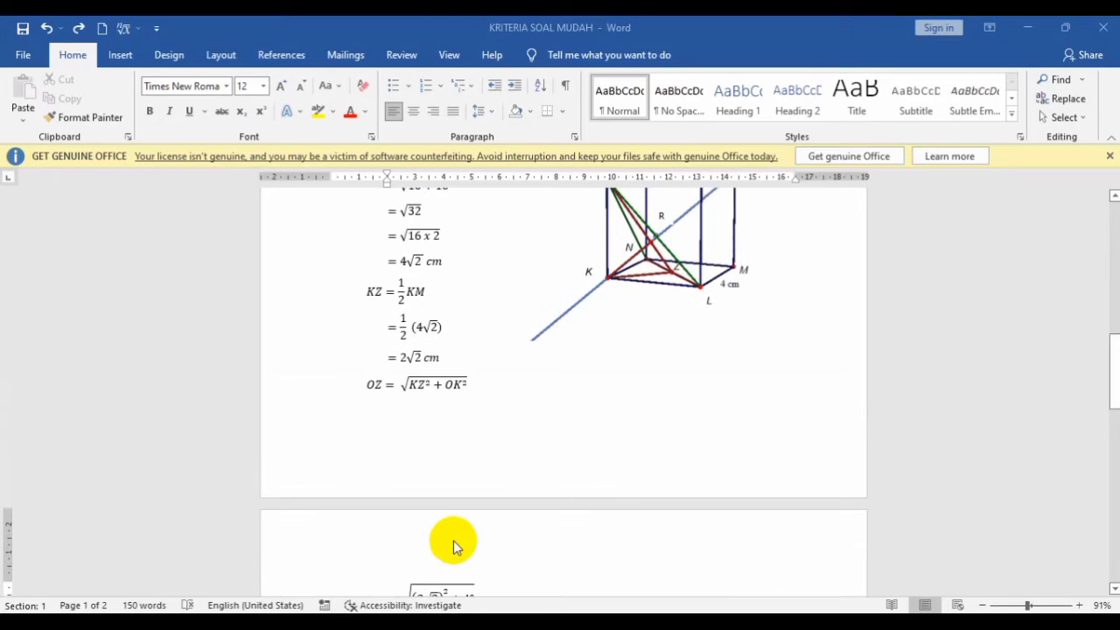
{"action": "scroll", "coordinate": [454, 544], "scroll_direction": "down", "scroll_amount": 4}
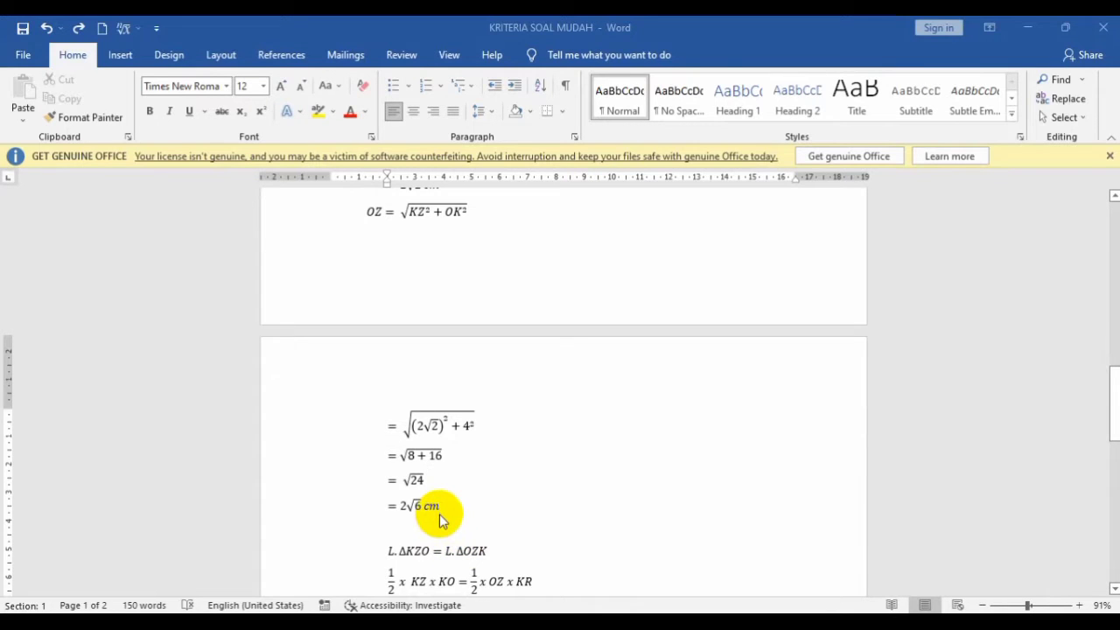
Compare the area equation for triangles KZO and OZK with the matching segments in the cube diagram.
{"action": "scroll", "coordinate": [439, 514], "scroll_direction": "down", "scroll_amount": 5}
{"action": "scroll", "coordinate": [440, 518], "scroll_direction": "up", "scroll_amount": 3}
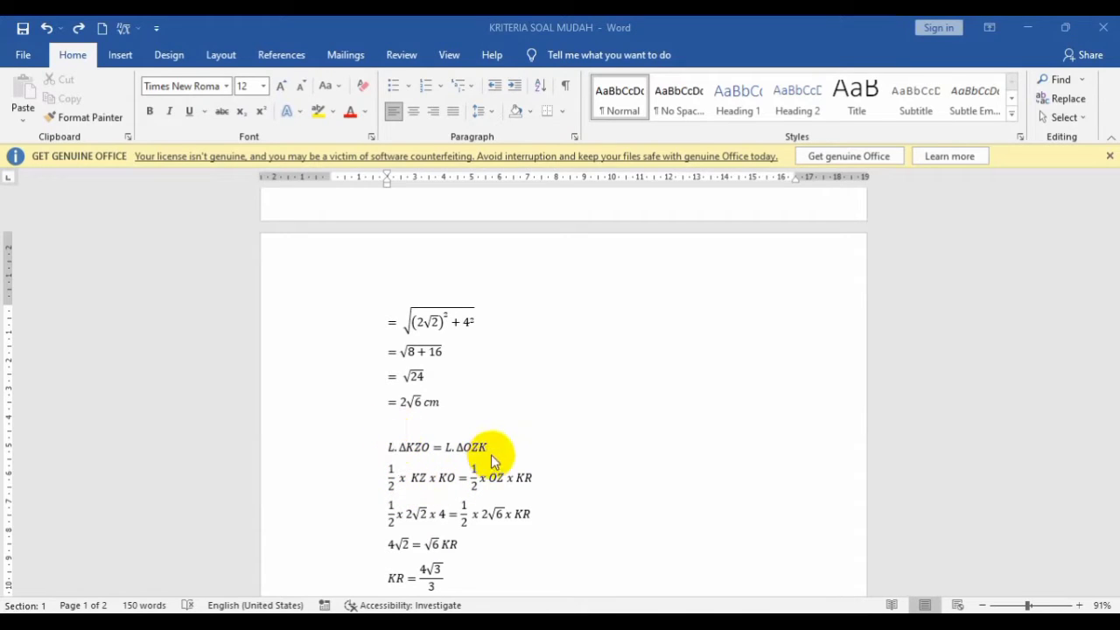
{"action": "scroll", "coordinate": [491, 454], "scroll_direction": "up", "scroll_amount": 3}
{"action": "scroll", "coordinate": [503, 432], "scroll_direction": "up", "scroll_amount": 1}
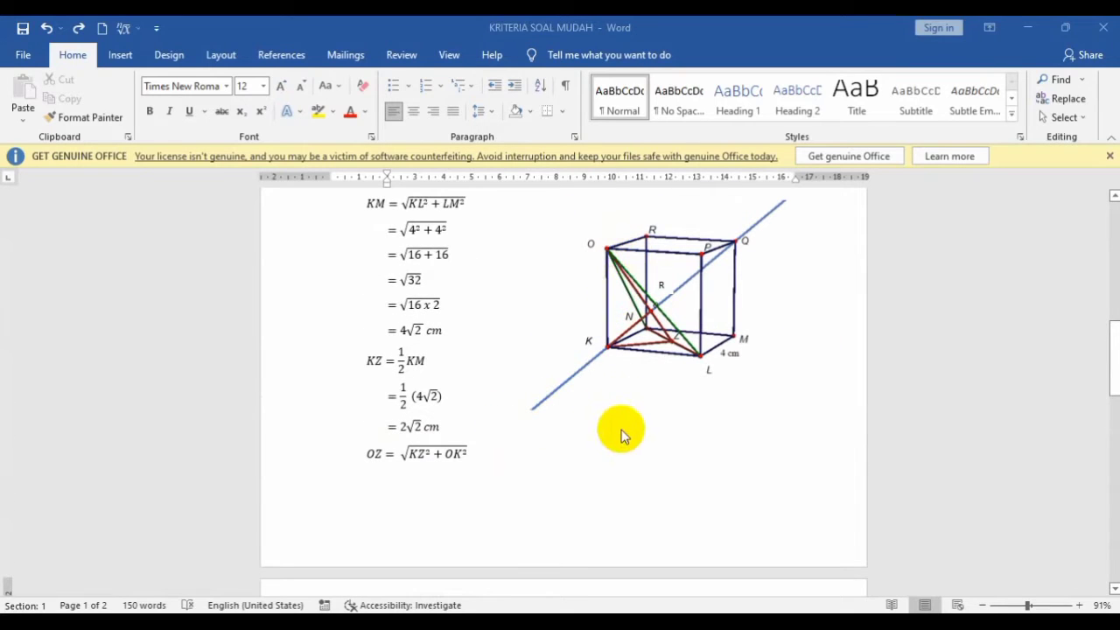
{"action": "scroll", "coordinate": [592, 410], "scroll_direction": "down", "scroll_amount": 3}
{"action": "scroll", "coordinate": [587, 419], "scroll_direction": "down", "scroll_amount": 2}
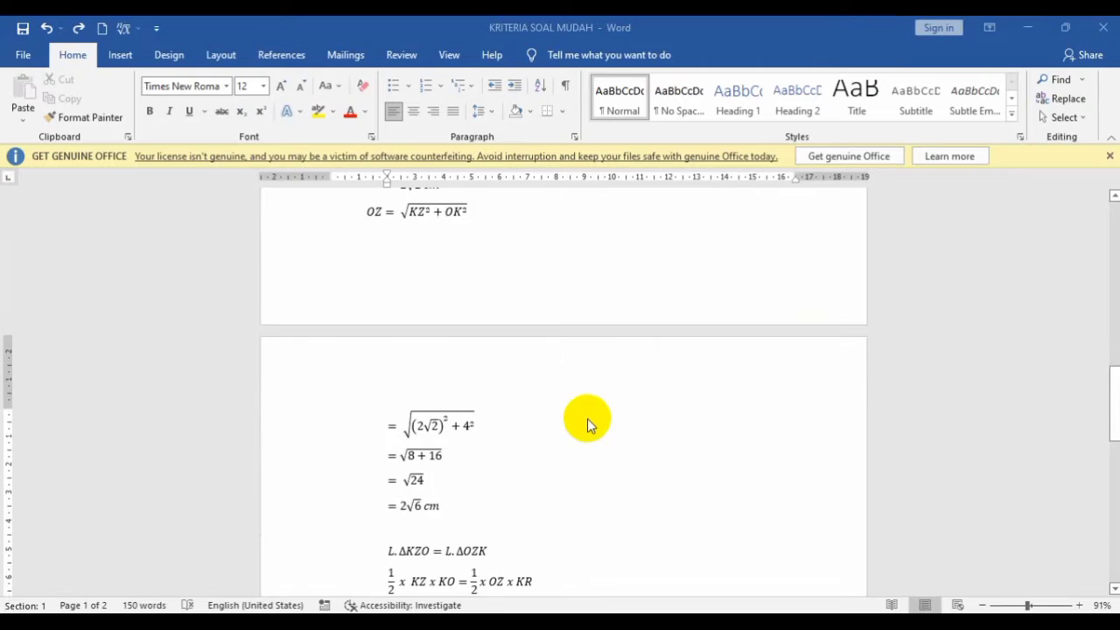
{"action": "scroll", "coordinate": [570, 425], "scroll_direction": "up", "scroll_amount": 4}
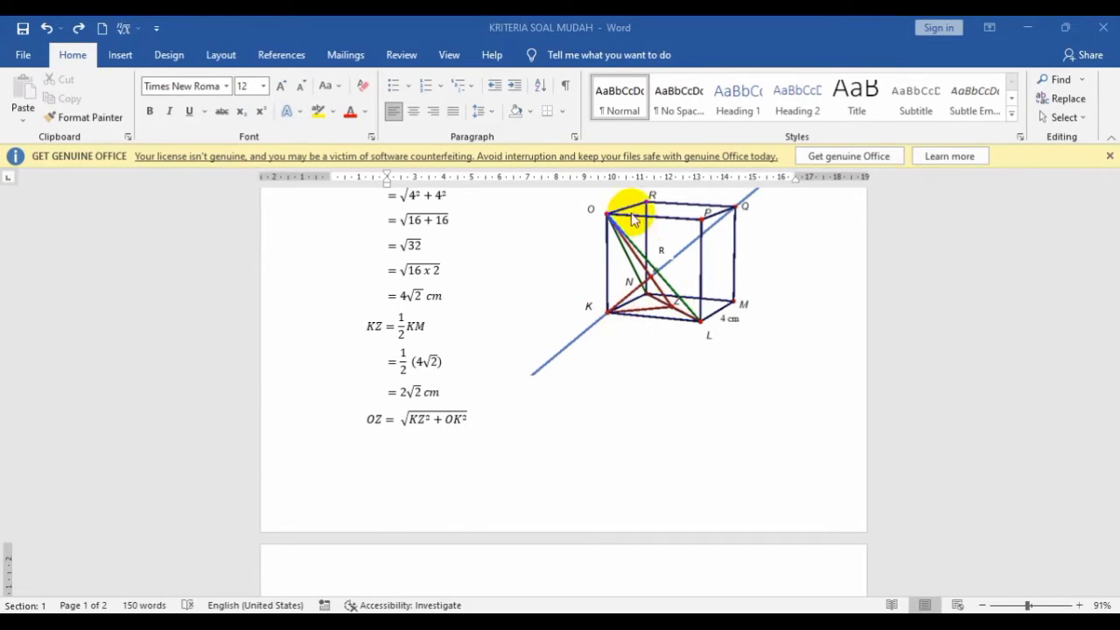
{"action": "scroll", "coordinate": [544, 507], "scroll_direction": "down", "scroll_amount": 5}
{"action": "scroll", "coordinate": [544, 506], "scroll_direction": "down", "scroll_amount": 1}
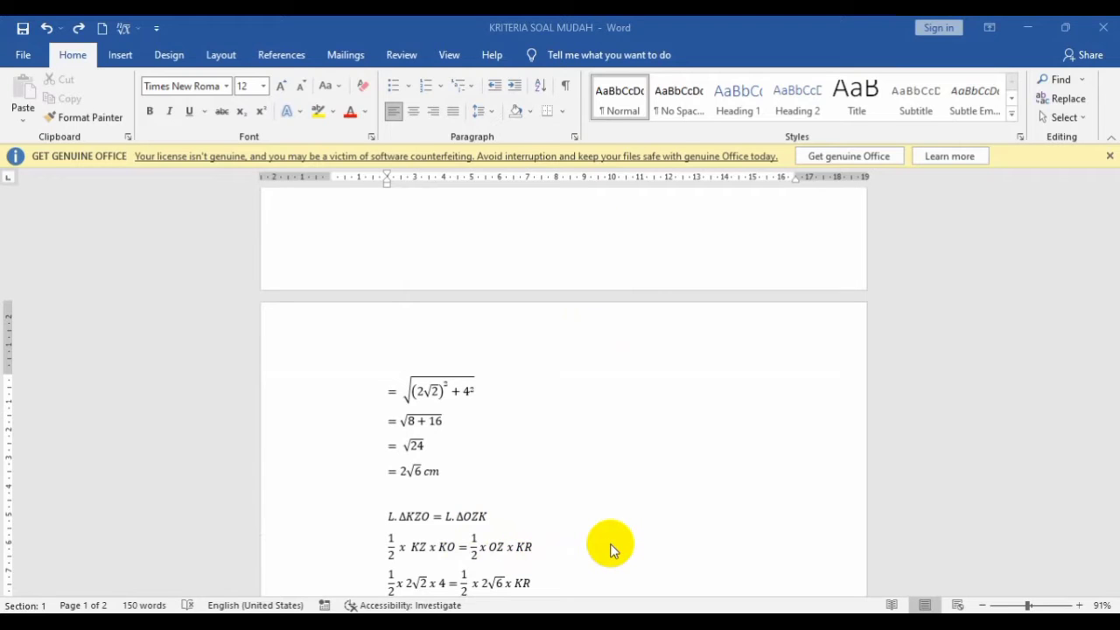
{"action": "scroll", "coordinate": [610, 543], "scroll_direction": "up", "scroll_amount": 6}
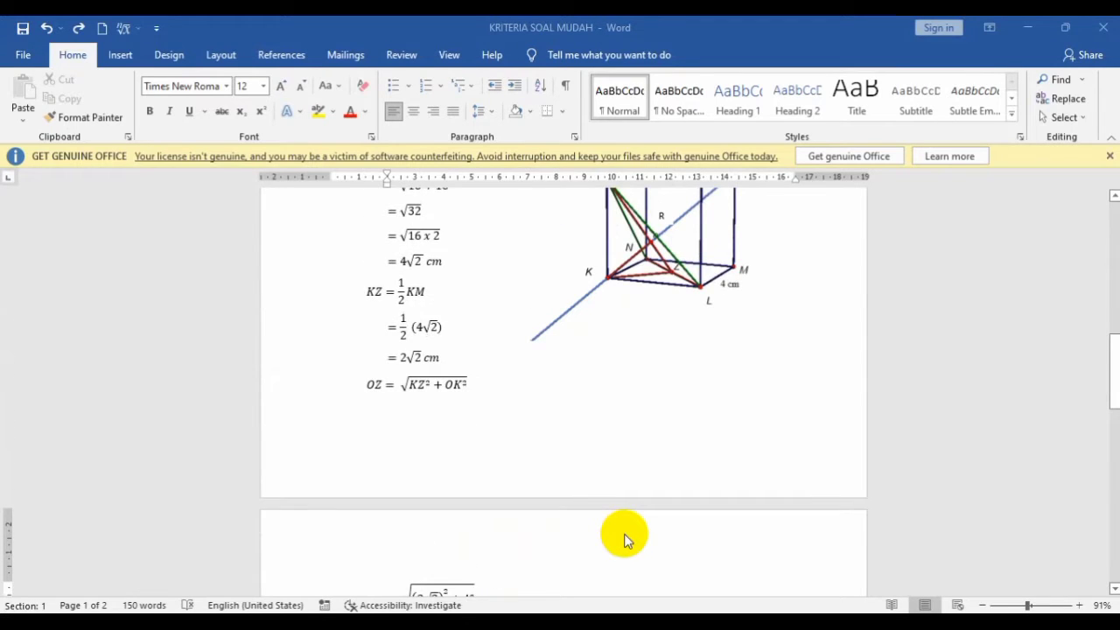
{"action": "scroll", "coordinate": [624, 539], "scroll_direction": "up", "scroll_amount": 2}
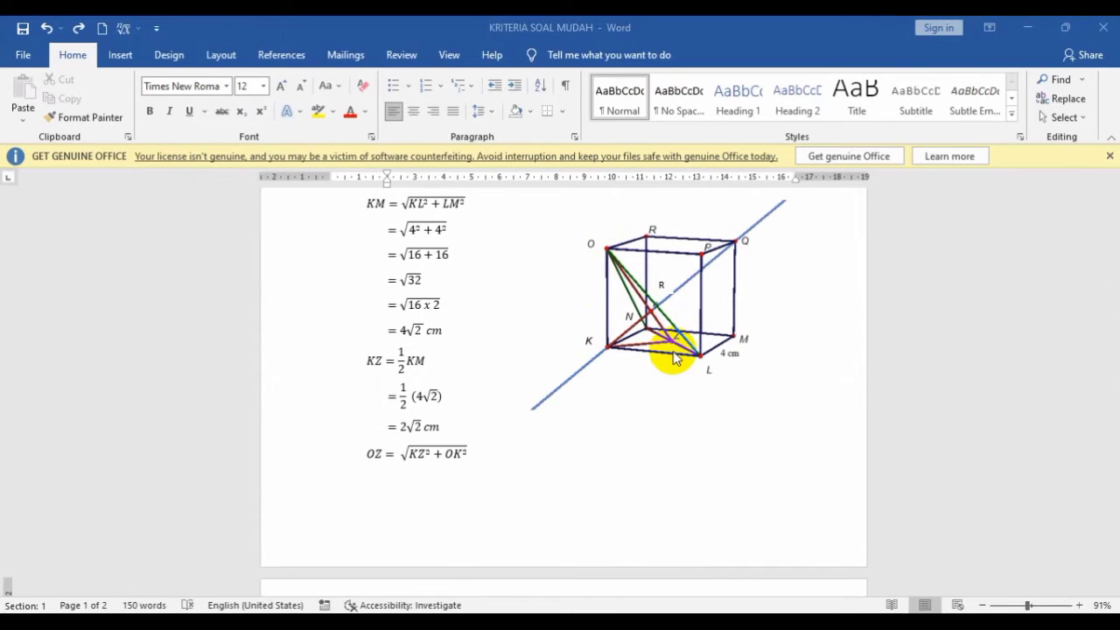
{"action": "scroll", "coordinate": [674, 357], "scroll_direction": "down", "scroll_amount": 10}
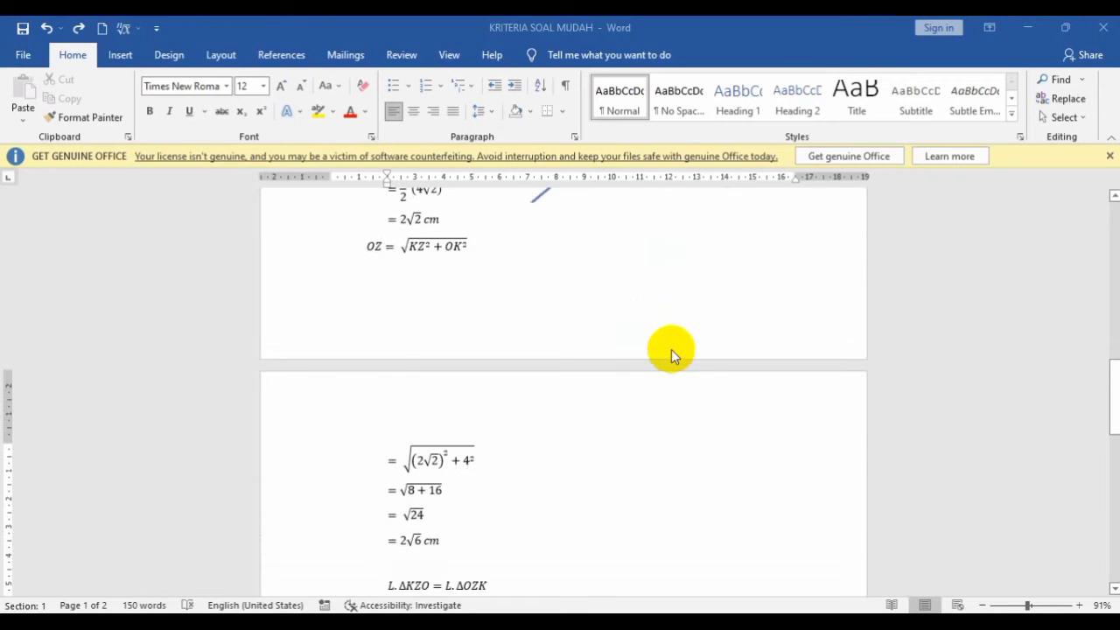
{"action": "scroll", "coordinate": [670, 342], "scroll_direction": "up", "scroll_amount": 10}
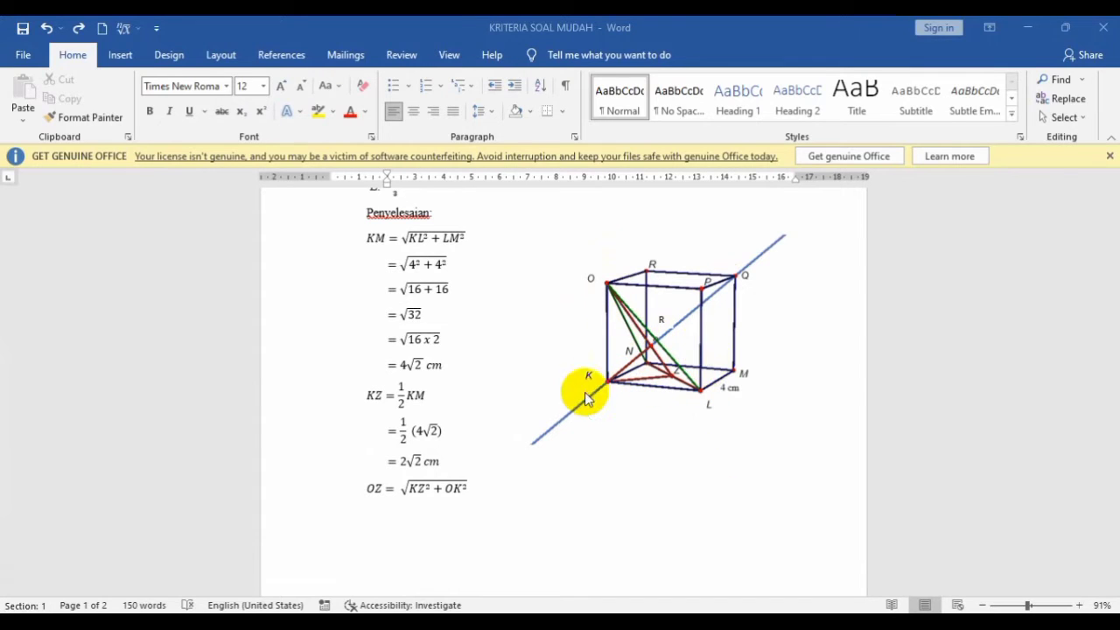
{"action": "scroll", "coordinate": [624, 379], "scroll_direction": "down", "scroll_amount": 9}
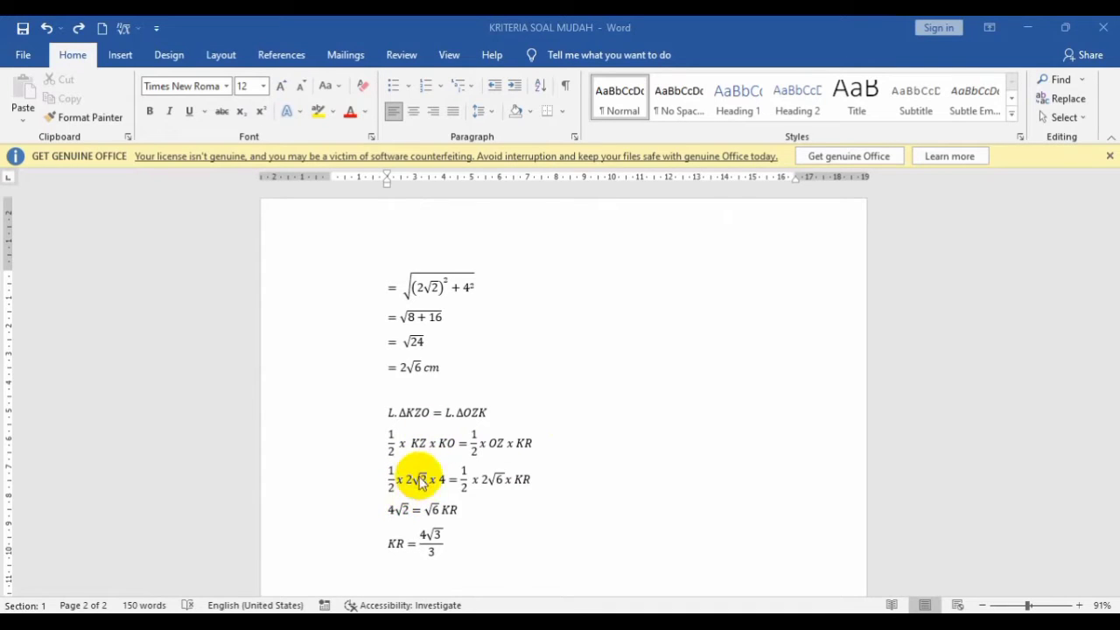
Examine how the KZ, KO and OZ lengths are substituted into the area equation and how KR is solved.
{"action": "scroll", "coordinate": [429, 488], "scroll_direction": "up", "scroll_amount": 6}
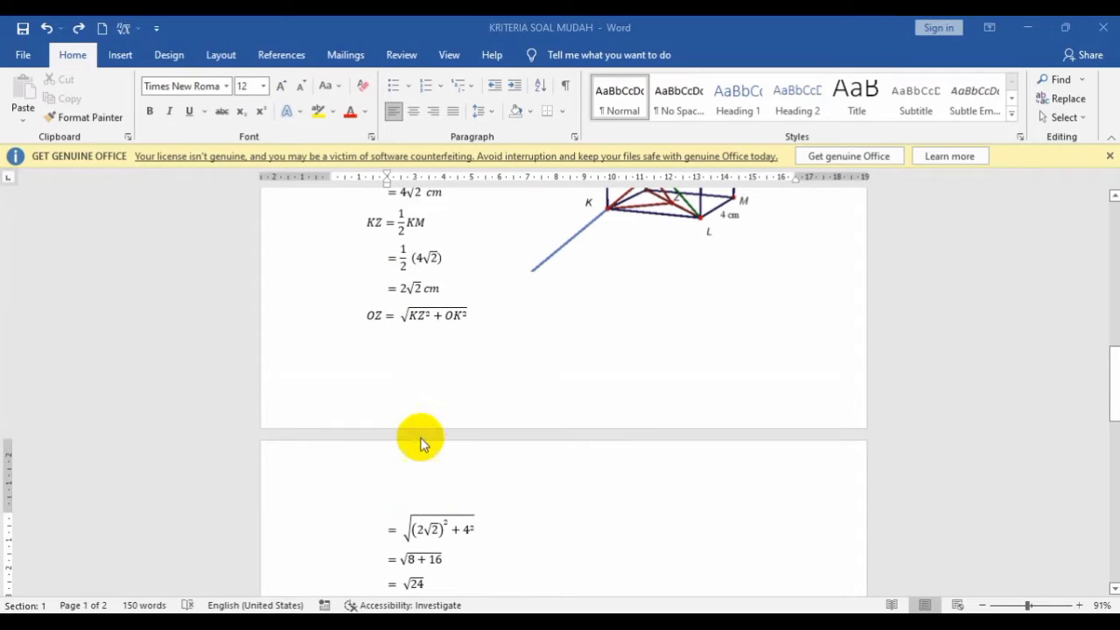
{"action": "scroll", "coordinate": [420, 441], "scroll_direction": "down", "scroll_amount": 4}
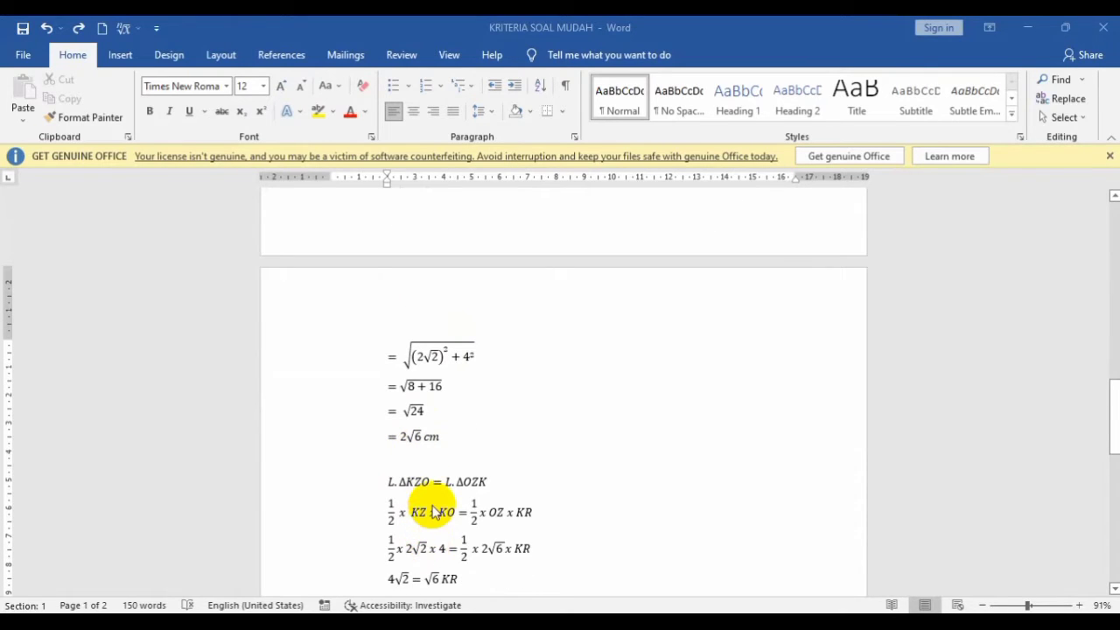
{"action": "scroll", "coordinate": [440, 534], "scroll_direction": "down", "scroll_amount": 1}
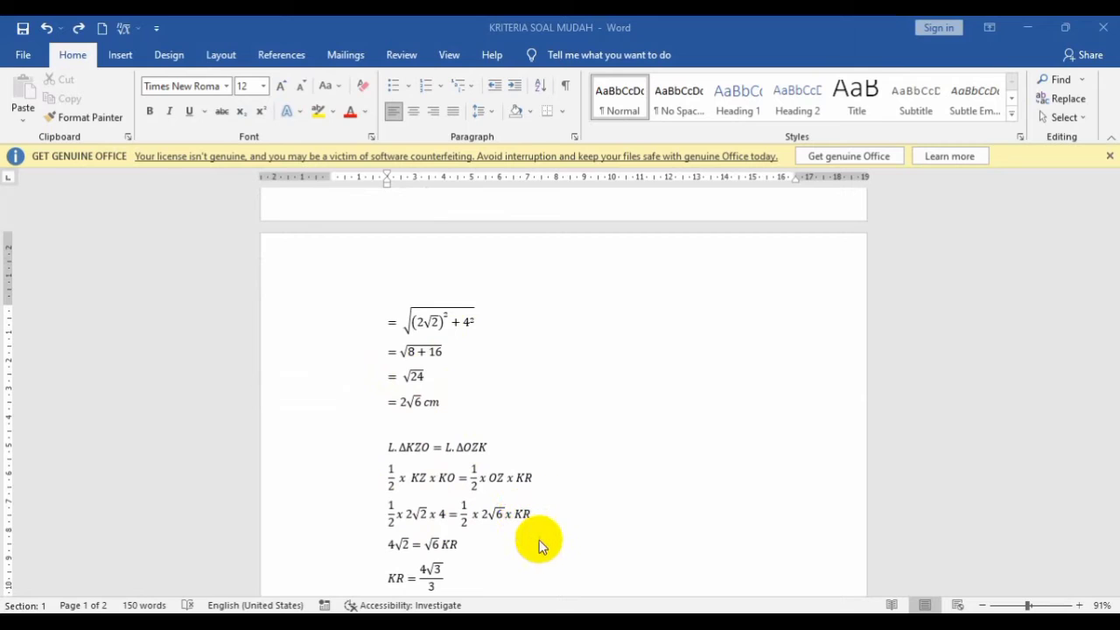
{"action": "scroll", "coordinate": [577, 471], "scroll_direction": "up", "scroll_amount": 3}
{"action": "scroll", "coordinate": [577, 471], "scroll_direction": "up", "scroll_amount": 1}
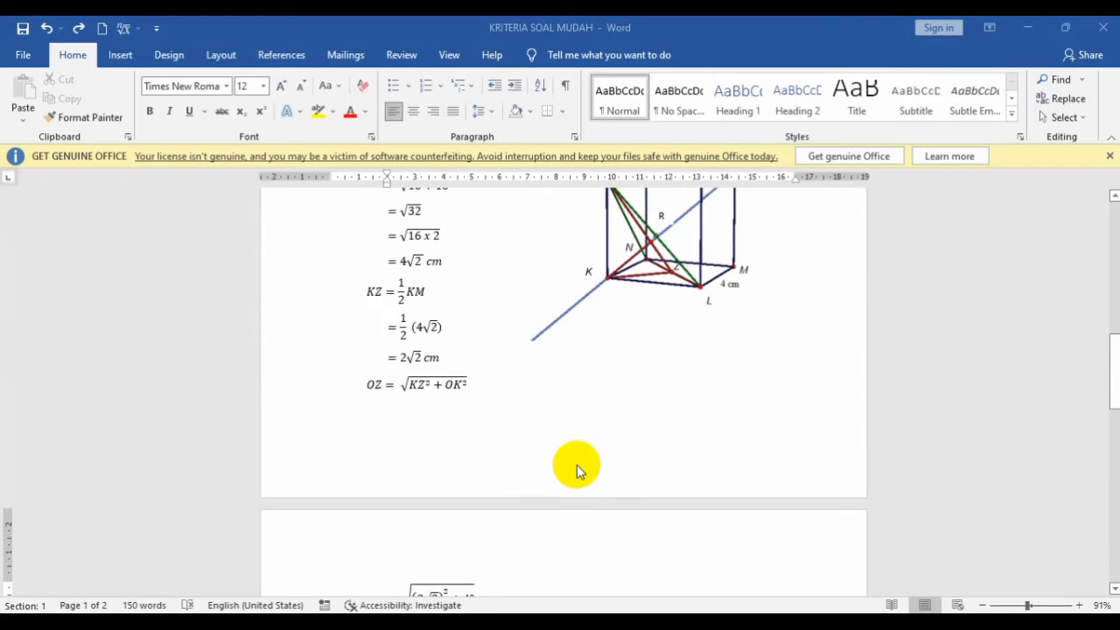
{"action": "scroll", "coordinate": [619, 320], "scroll_direction": "up", "scroll_amount": 7}
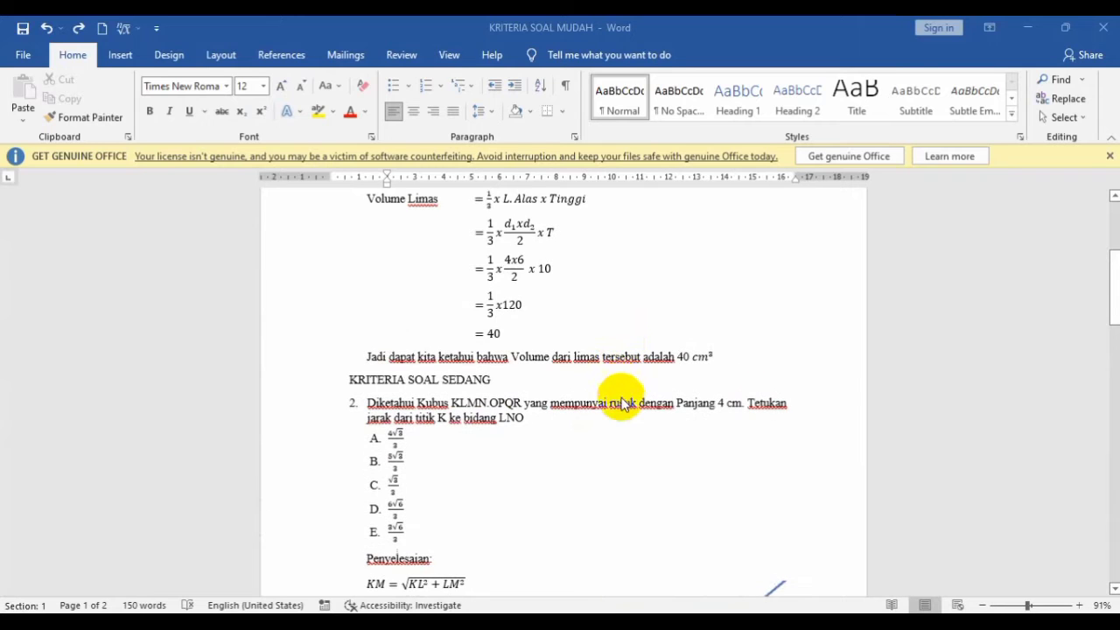
{"action": "scroll", "coordinate": [565, 439], "scroll_direction": "down", "scroll_amount": 3}
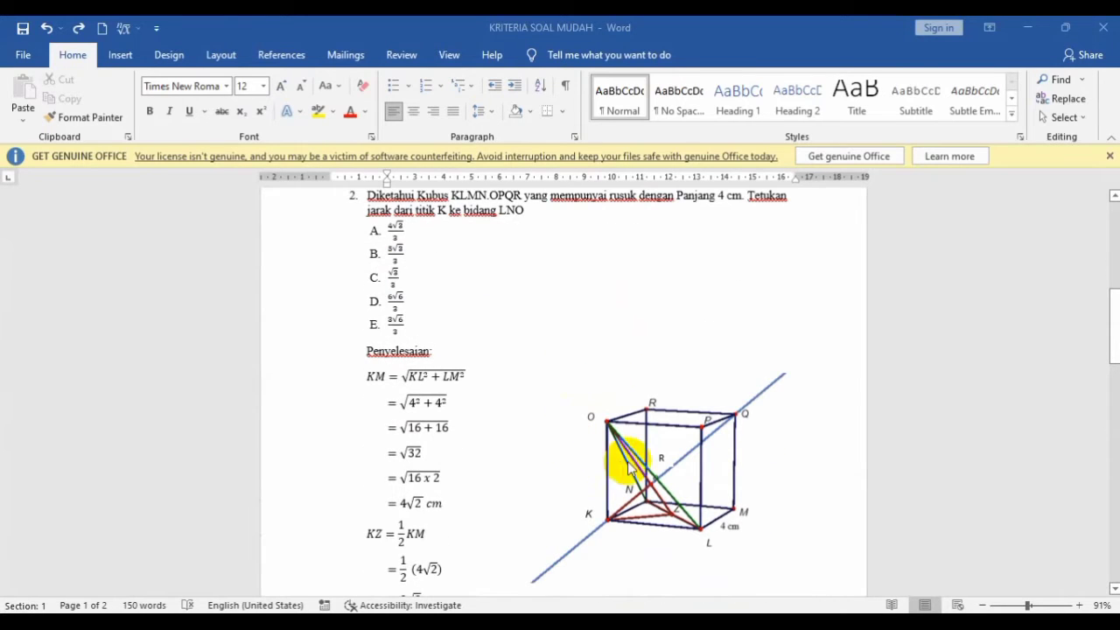
{"action": "scroll", "coordinate": [647, 466], "scroll_direction": "down", "scroll_amount": 4}
{"action": "scroll", "coordinate": [647, 466], "scroll_direction": "down", "scroll_amount": 3}
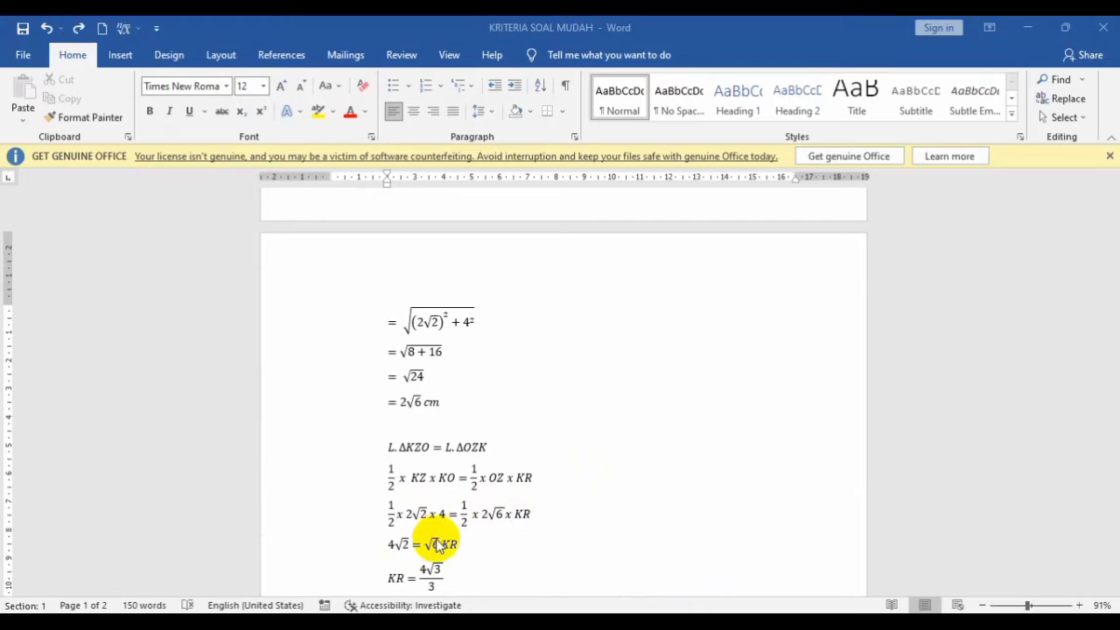
{"action": "scroll", "coordinate": [429, 572], "scroll_direction": "down", "scroll_amount": 2}
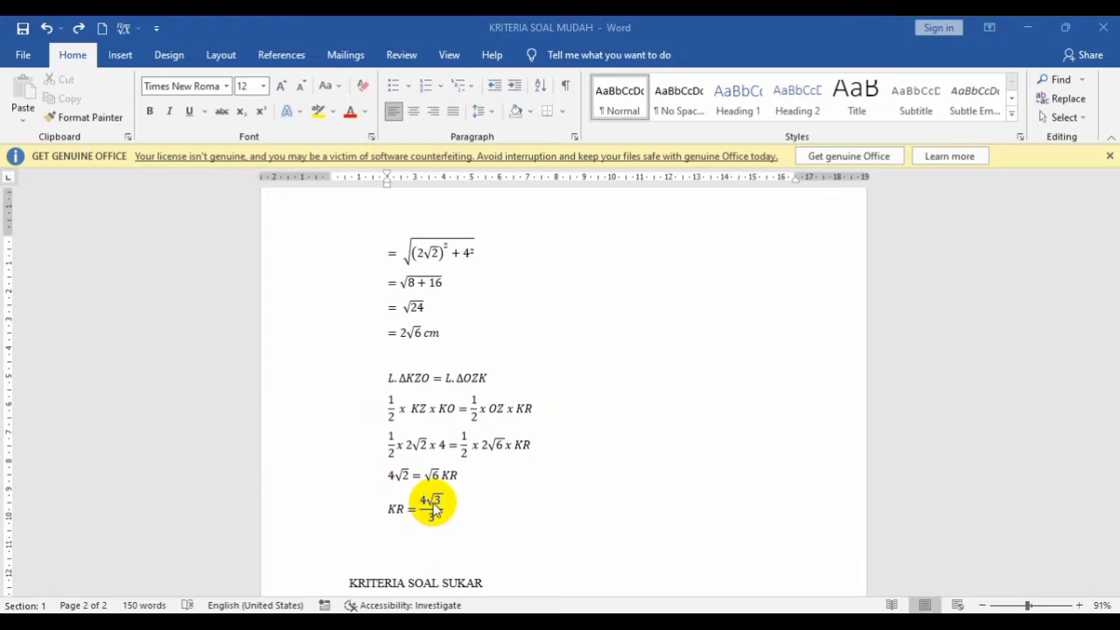
{"action": "scroll", "coordinate": [439, 494], "scroll_direction": "up", "scroll_amount": 1}
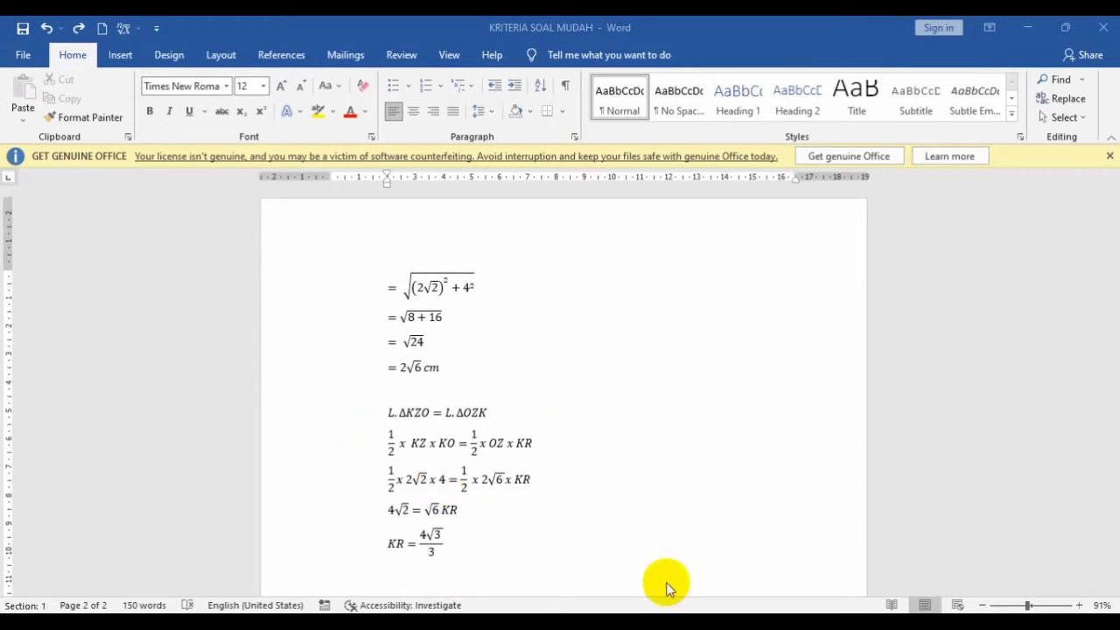
Return to the question 2 statement and answer choices, and minimize the blank Cabri 3D document window to show the Word document.
{"action": "mouse_move", "coordinate": [711, 613]}
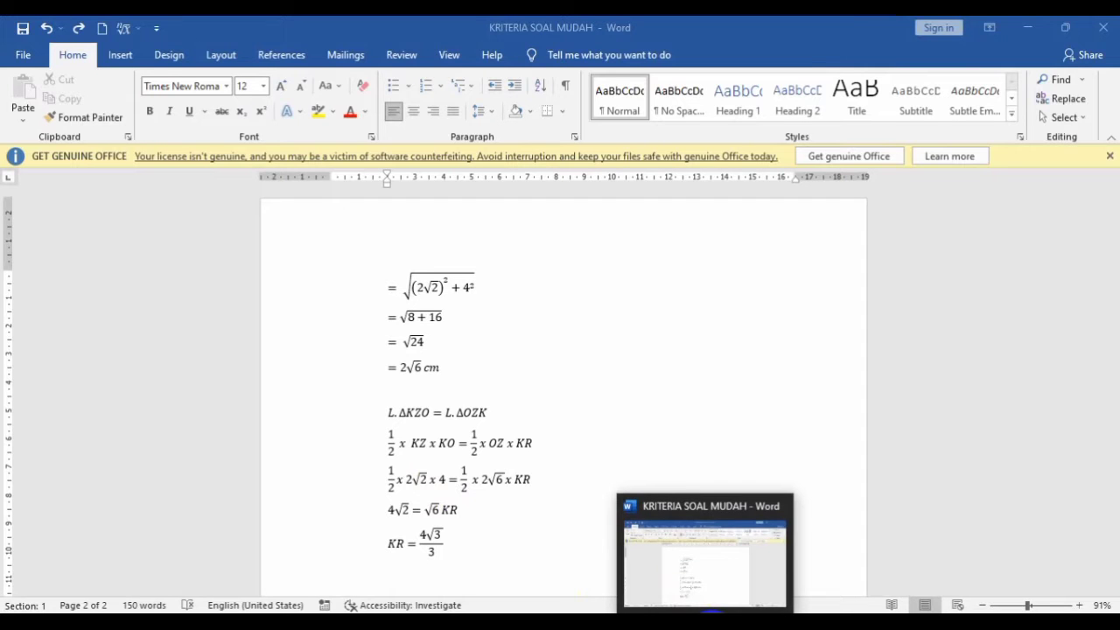
{"action": "scroll", "coordinate": [607, 409], "scroll_direction": "up", "scroll_amount": 10}
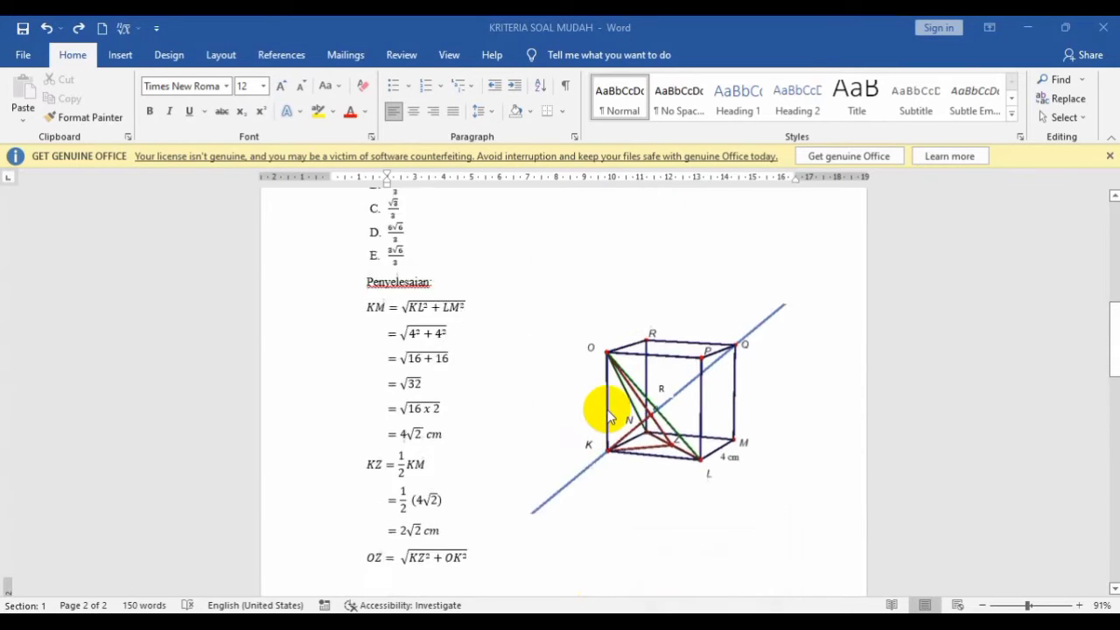
{"action": "scroll", "coordinate": [610, 417], "scroll_direction": "up", "scroll_amount": 5}
{"action": "scroll", "coordinate": [607, 409], "scroll_direction": "down", "scroll_amount": 3}
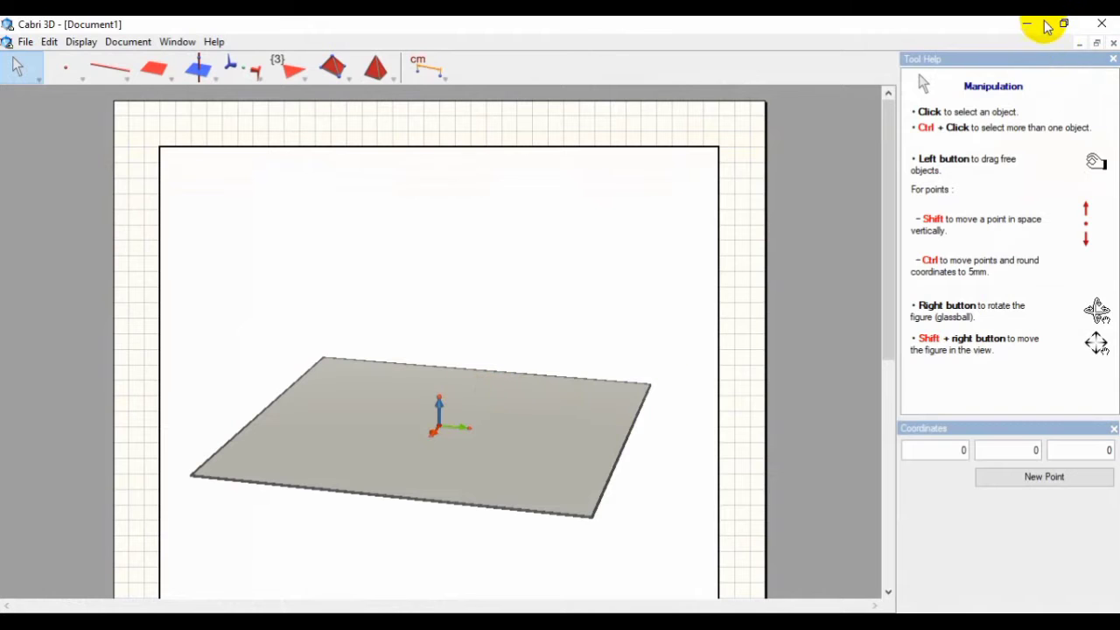
{"action": "left_click", "coordinate": [1033, 24]}
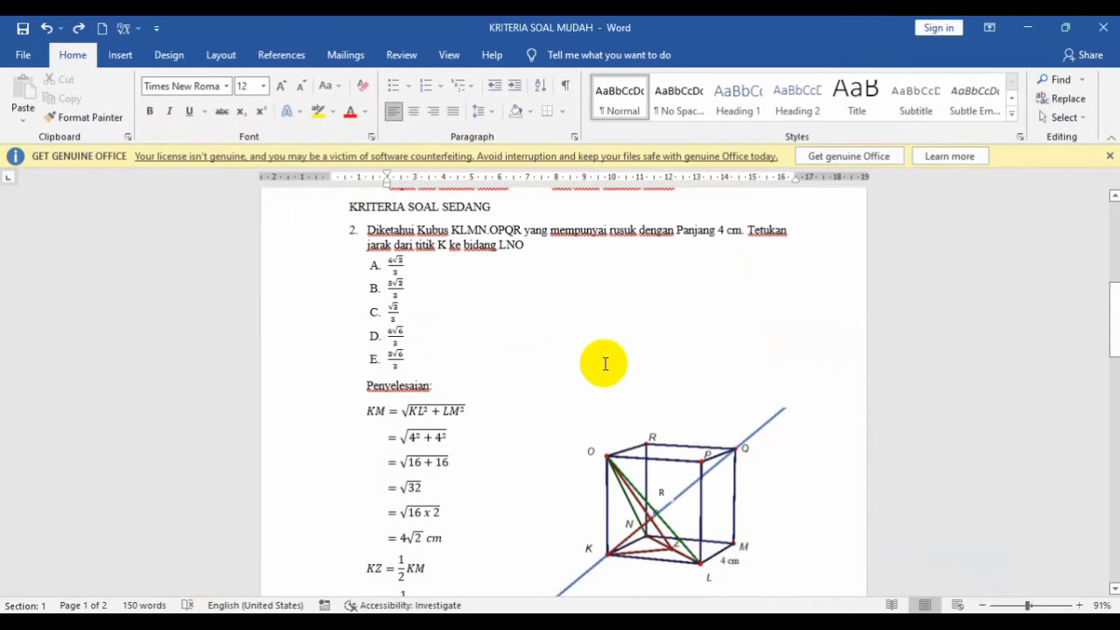
{"action": "scroll", "coordinate": [532, 350], "scroll_direction": "down", "scroll_amount": 15}
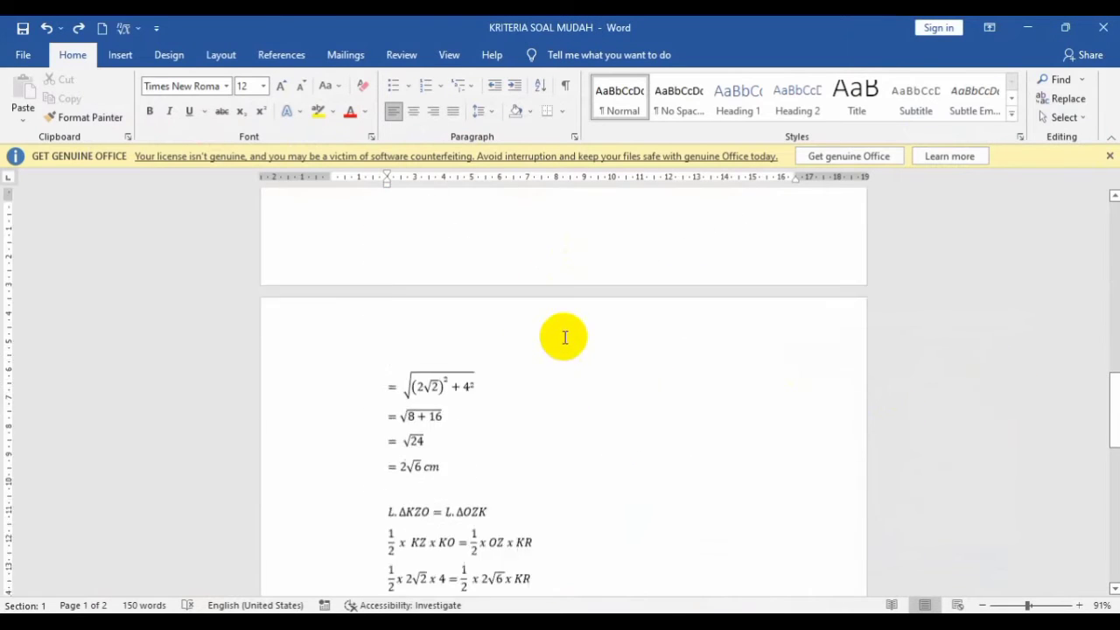
{"action": "scroll", "coordinate": [577, 376], "scroll_direction": "up", "scroll_amount": 10}
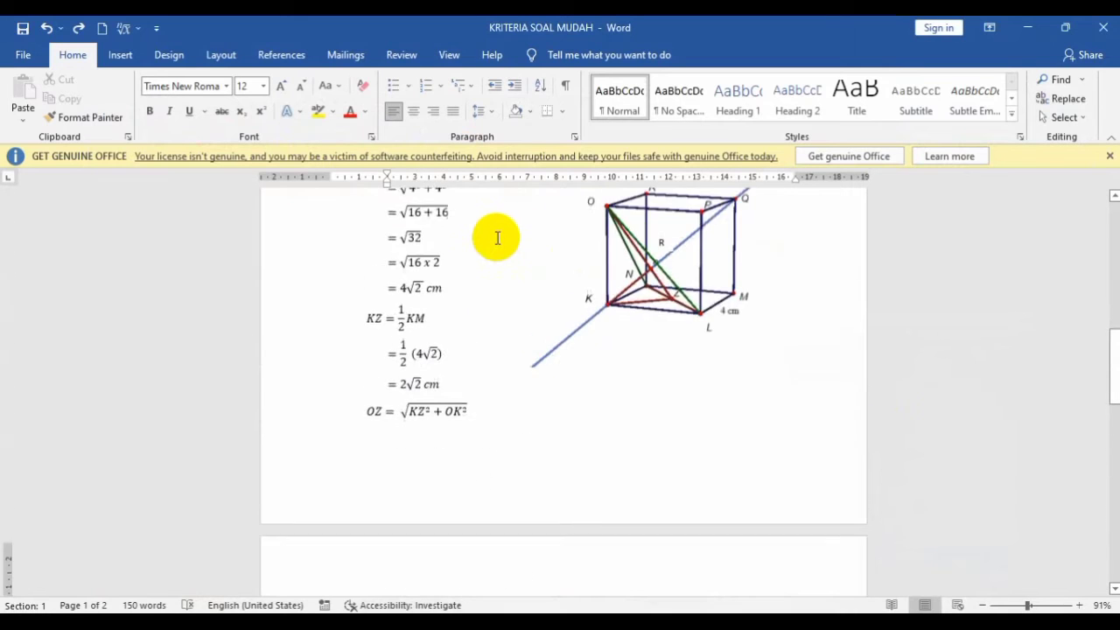
{"action": "scroll", "coordinate": [498, 241], "scroll_direction": "up", "scroll_amount": 2}
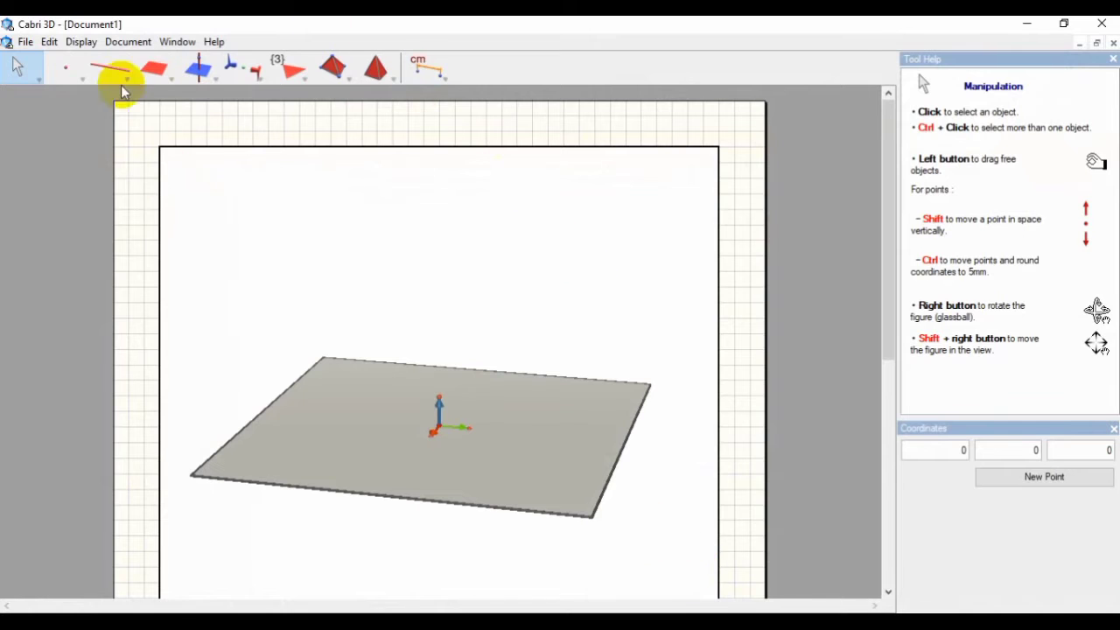
Switch to Cabri 3D and create a new document from the Natural no vectors (A4) template.
{"action": "left_click", "coordinate": [26, 42]}
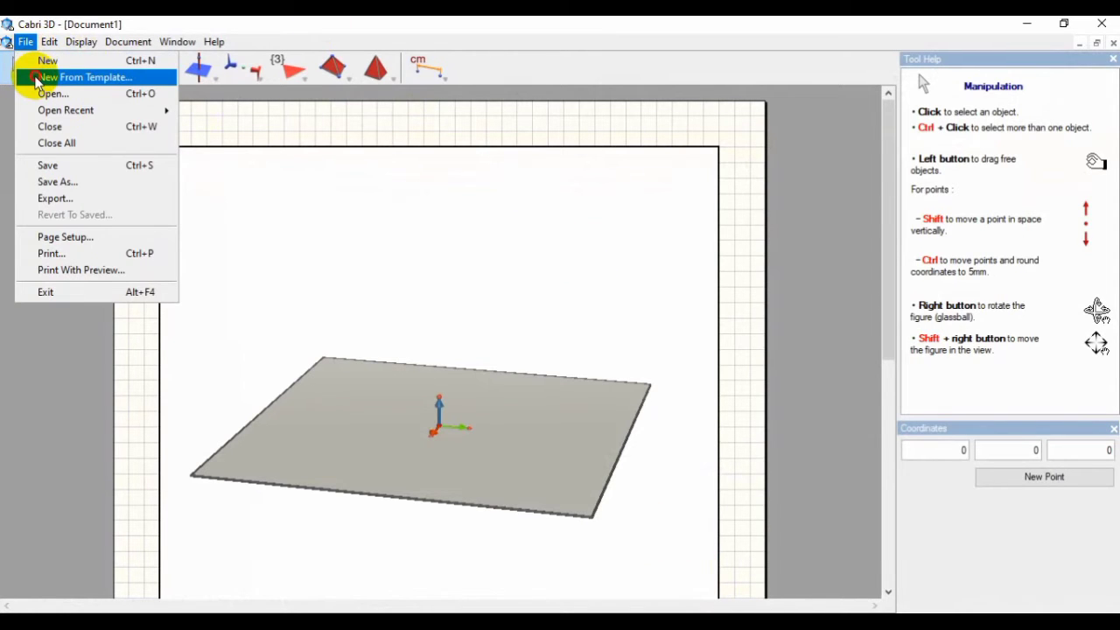
{"action": "left_click", "coordinate": [36, 79]}
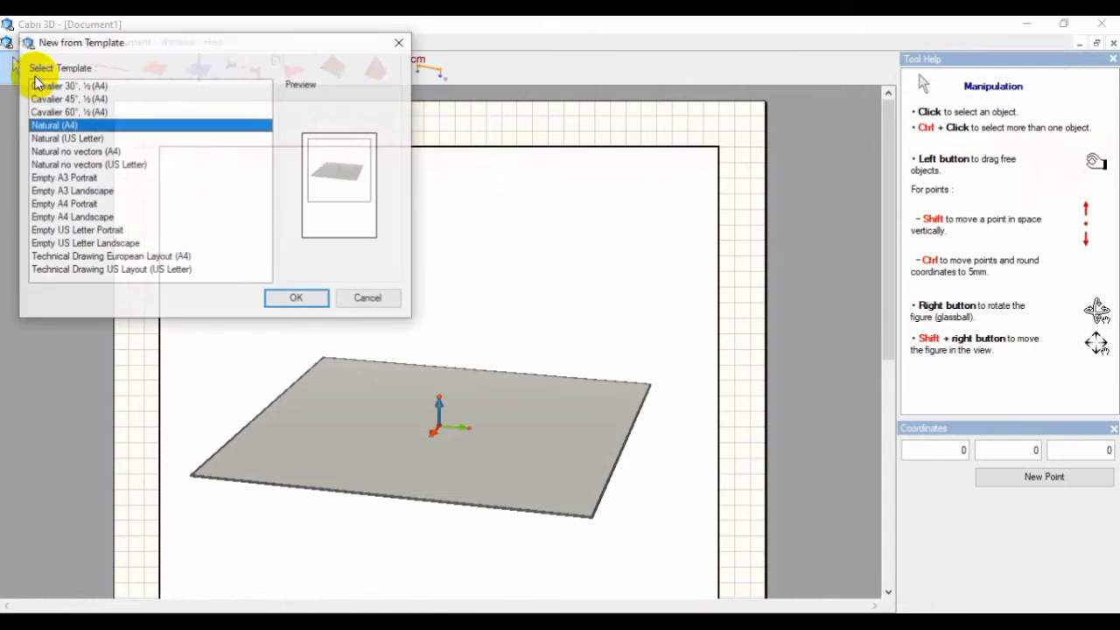
{"action": "left_click", "coordinate": [50, 152]}
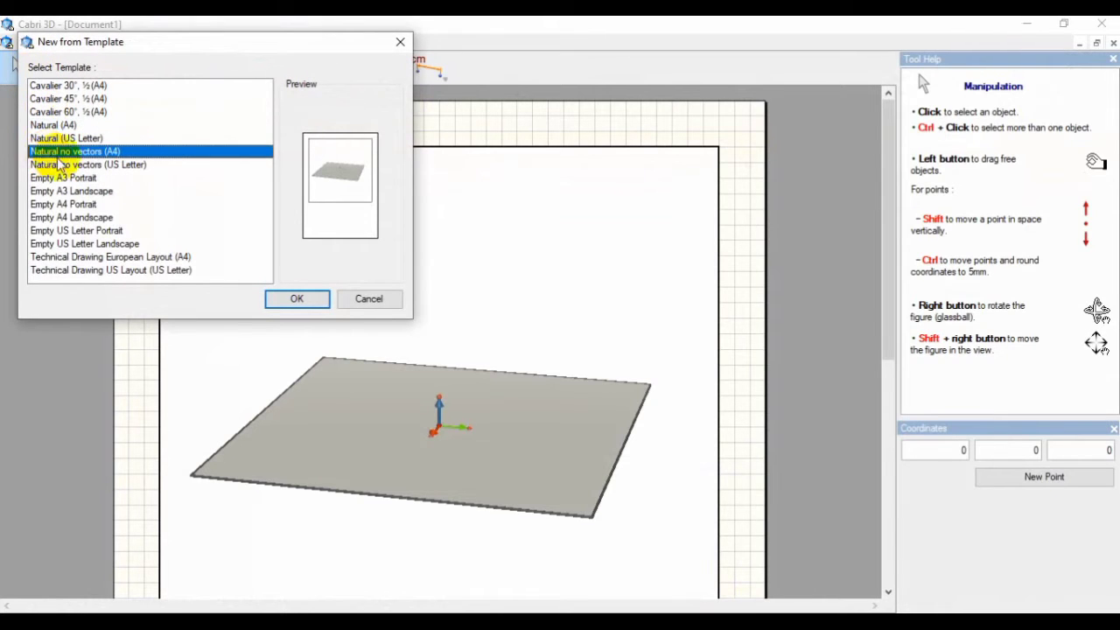
{"action": "left_click", "coordinate": [286, 297]}
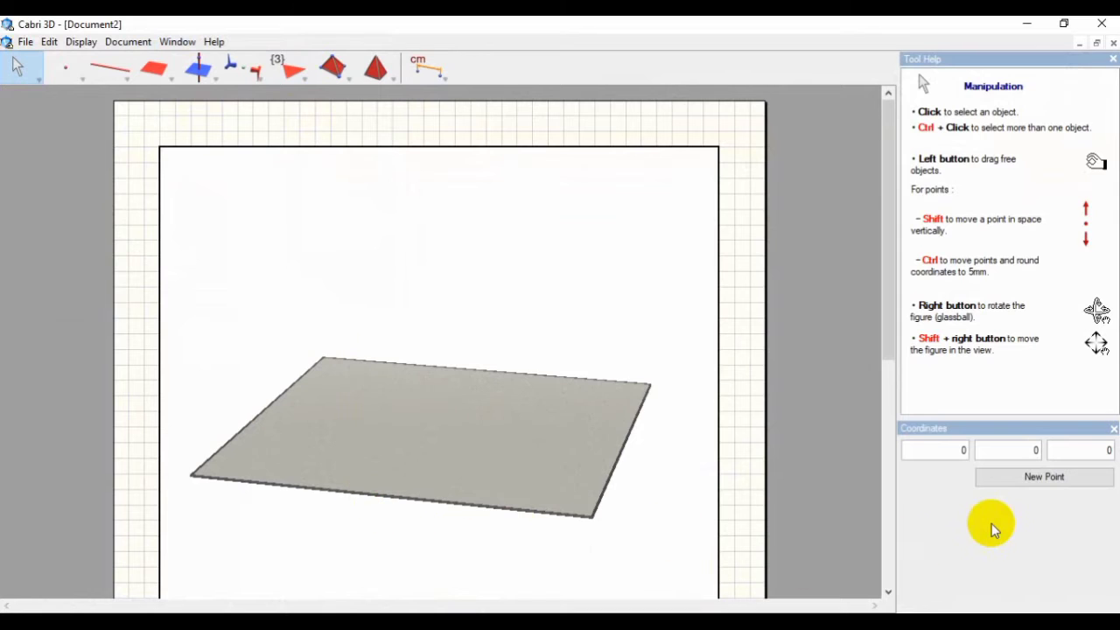
Check that the Coordinates window is enabled and create a new point at coordinates 0, 0, 0.
{"action": "left_click", "coordinate": [179, 44]}
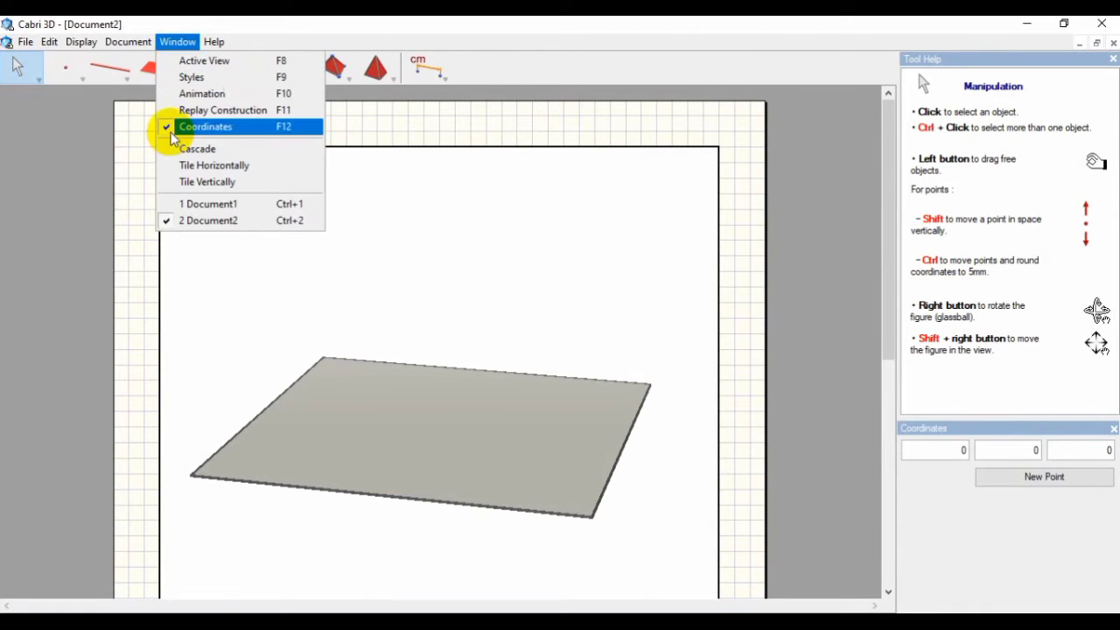
{"action": "left_click", "coordinate": [500, 315]}
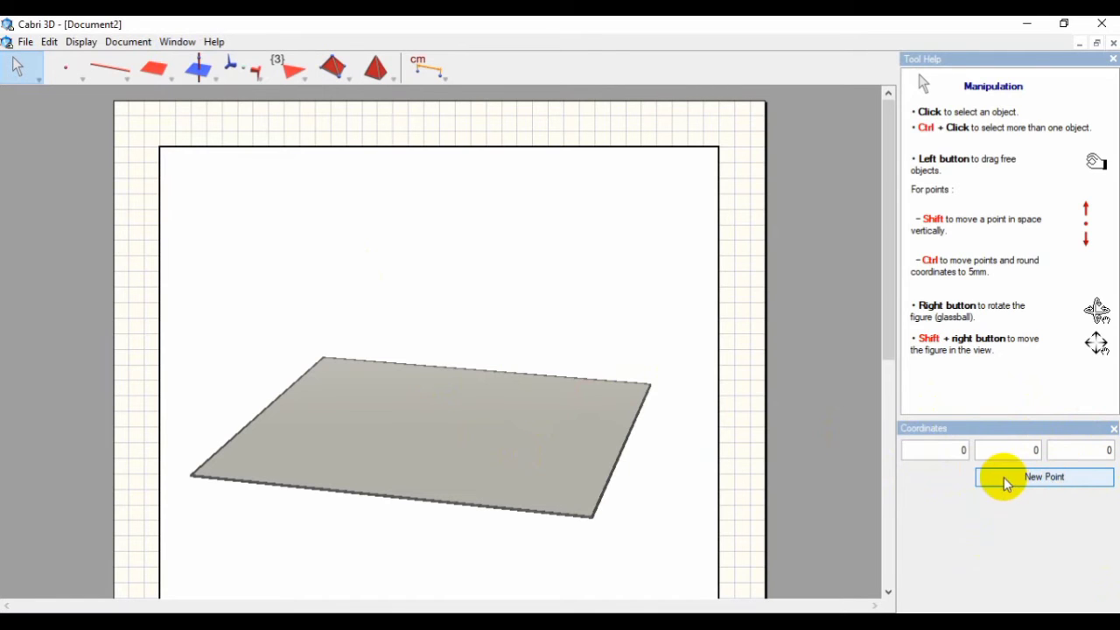
{"action": "left_click", "coordinate": [1027, 476]}
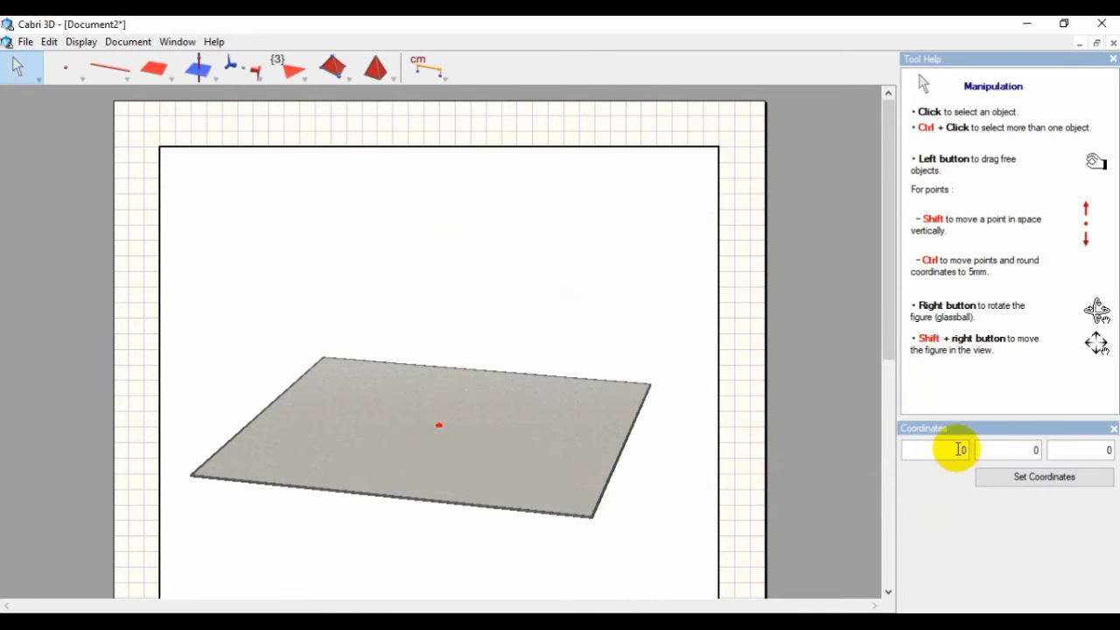
Try to change the coordinates of the point at the origin to 4, 4, 0.
{"action": "left_click", "coordinate": [970, 449]}
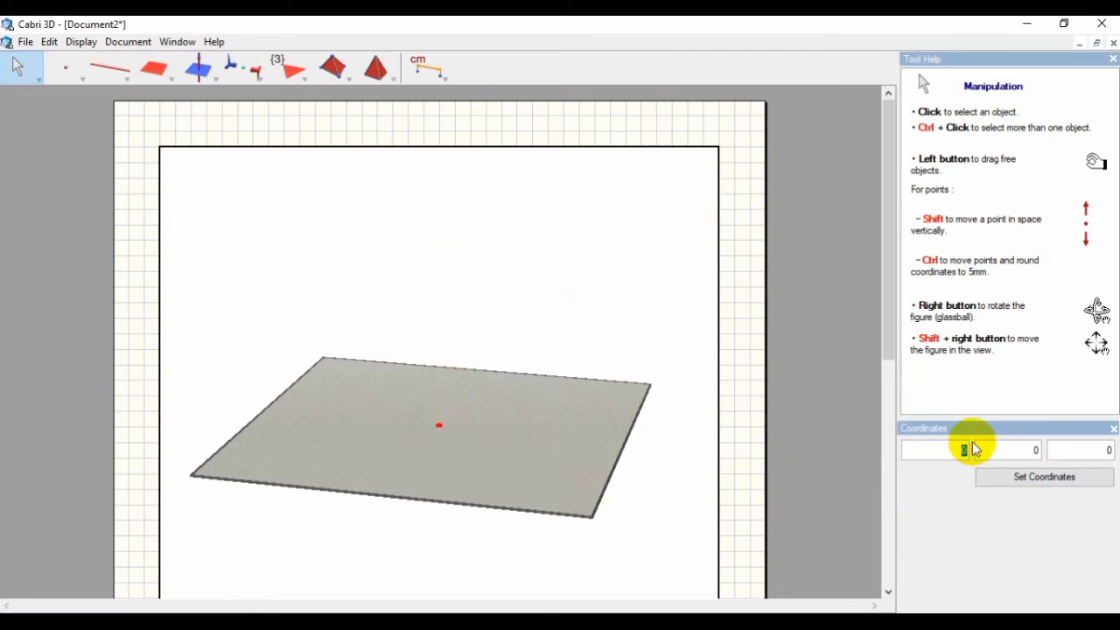
{"action": "type", "text": "4"}
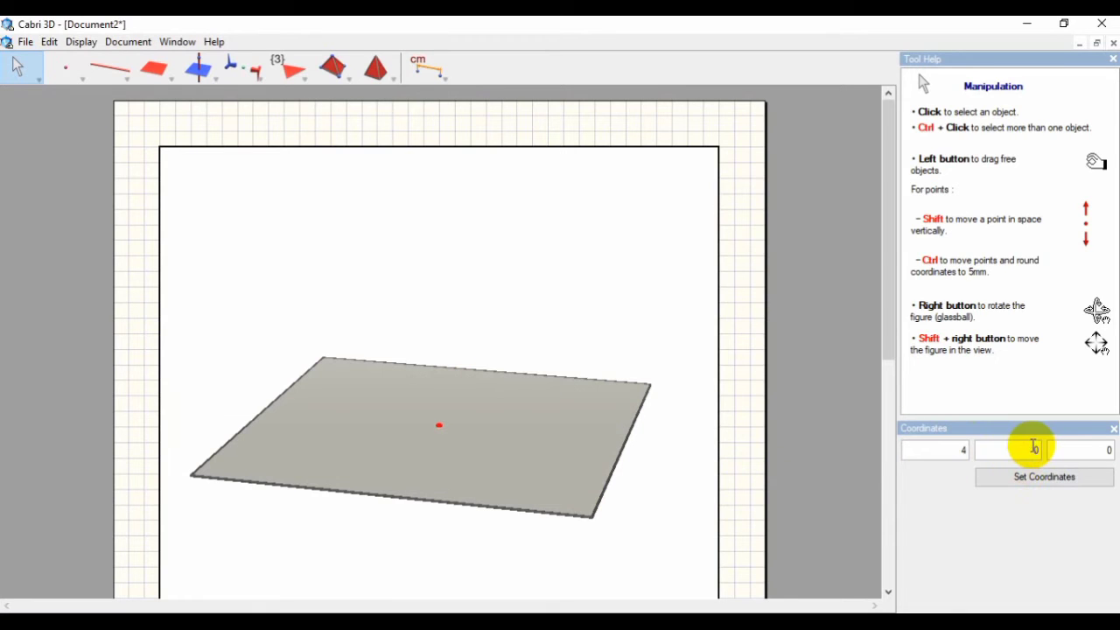
{"action": "left_click", "coordinate": [1033, 446]}
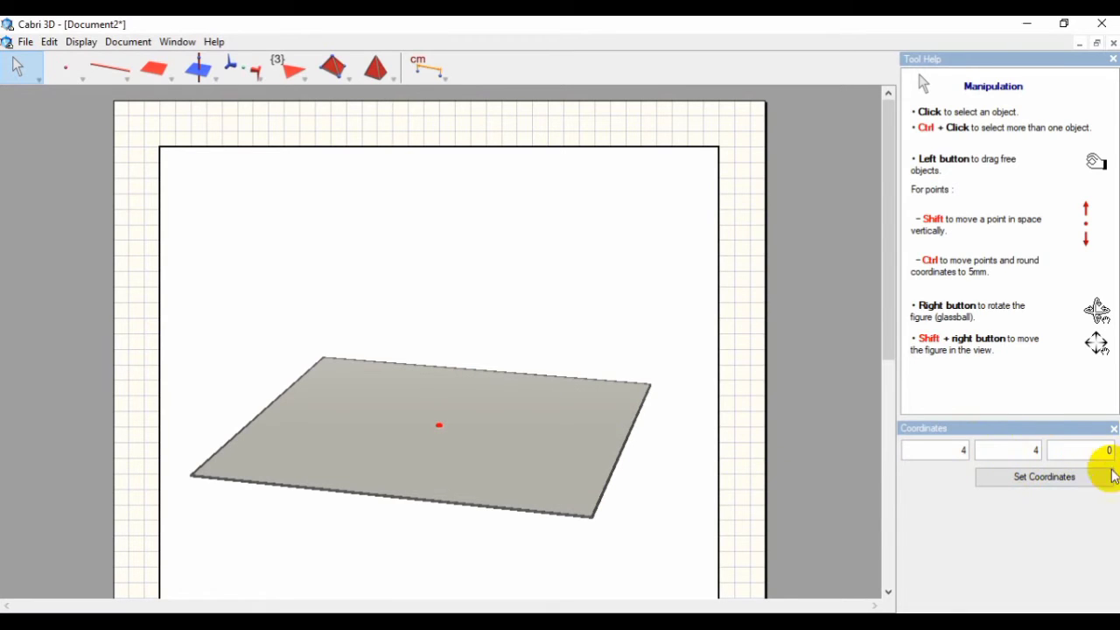
{"action": "left_click", "coordinate": [1042, 479]}
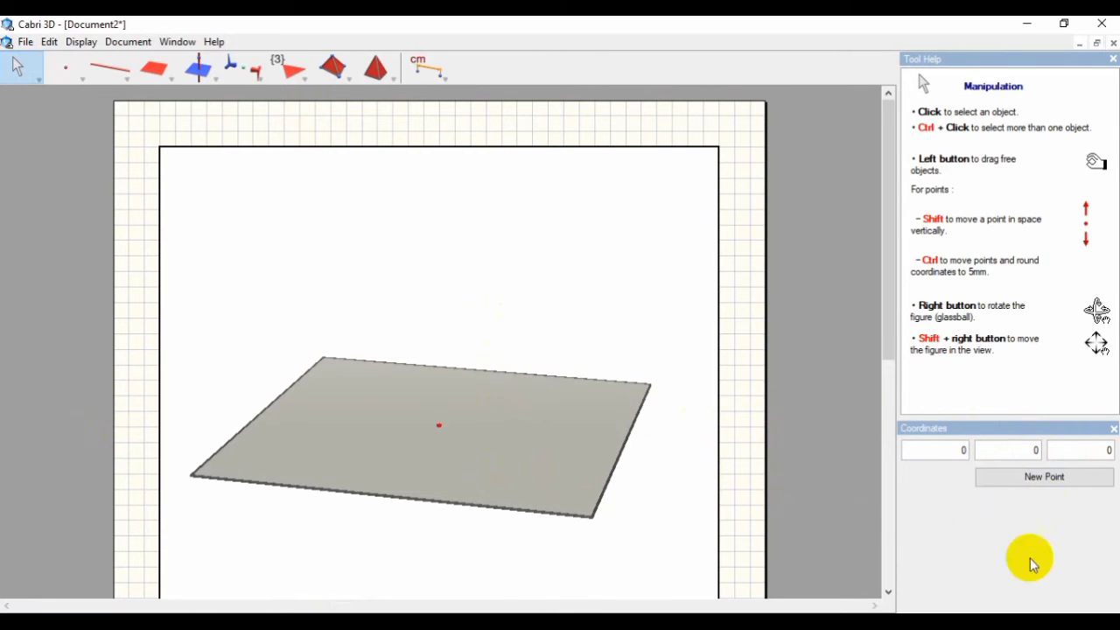
Insert another point by coordinates at 0, 0, 0 and clear the selection.
{"action": "left_click", "coordinate": [650, 254]}
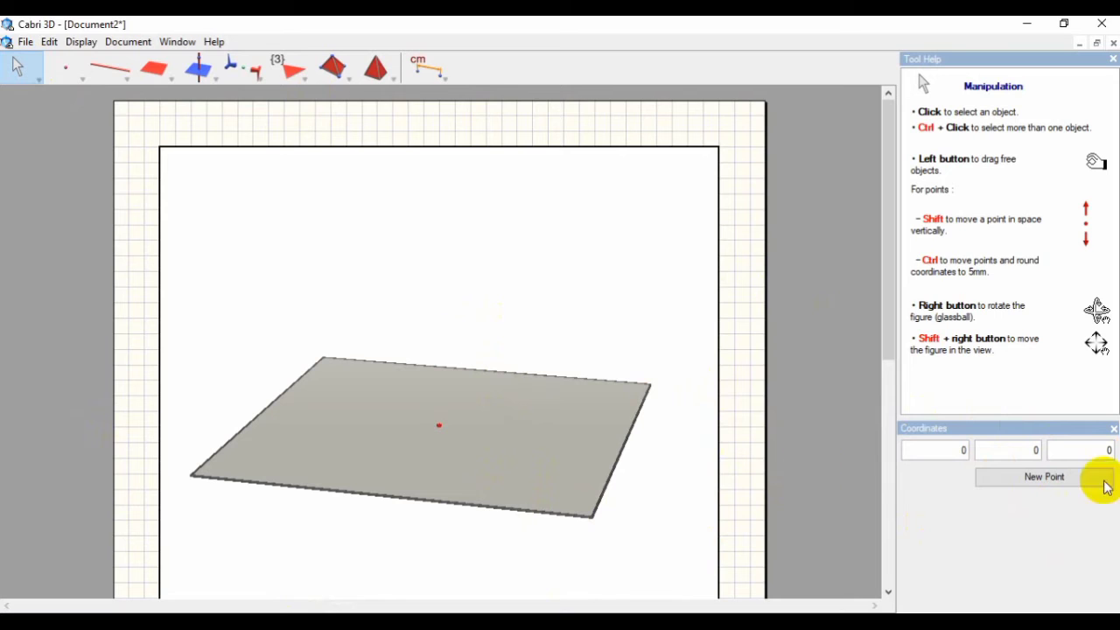
{"action": "left_click", "coordinate": [1054, 479]}
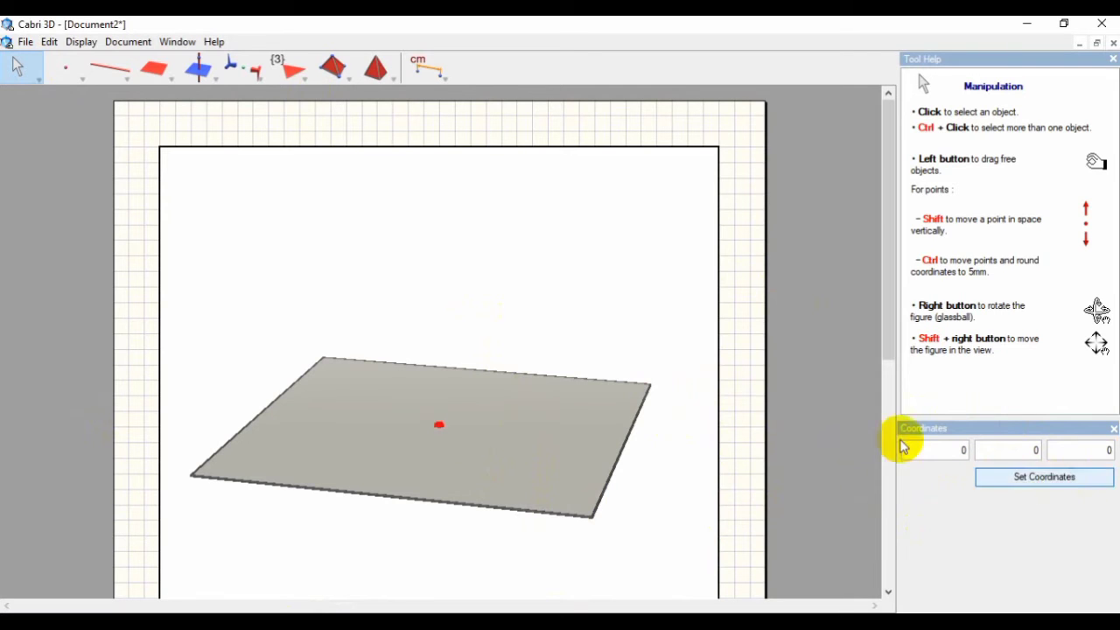
{"action": "left_click", "coordinate": [708, 301]}
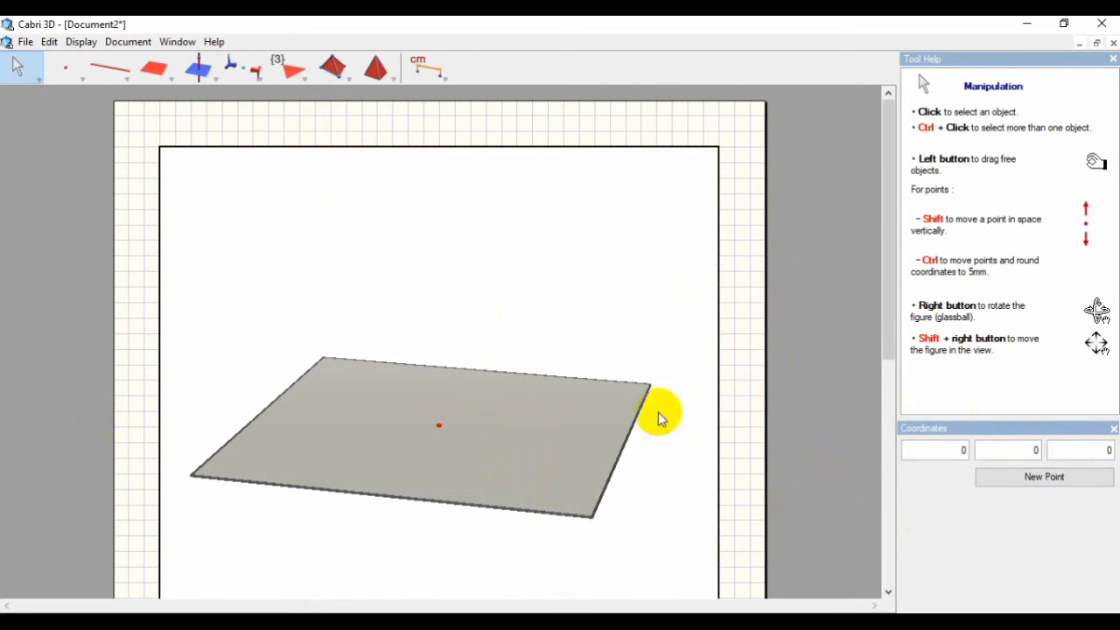
Create a new point at coordinates 4, 4, 0 and return to the Document2 window.
{"action": "left_click", "coordinate": [953, 451]}
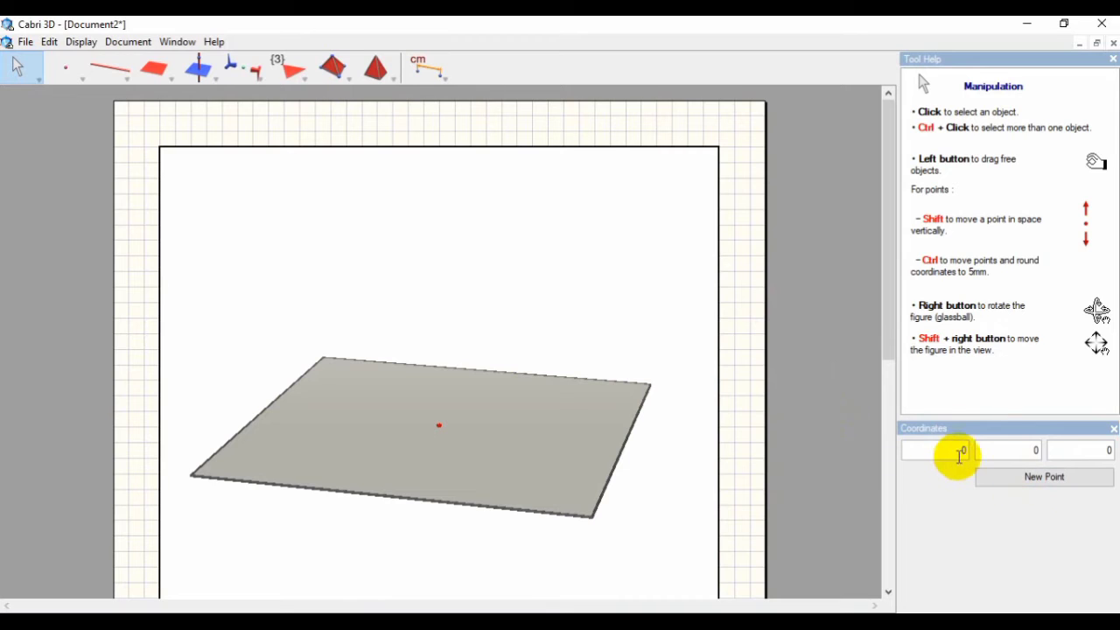
{"action": "type", "text": "4"}
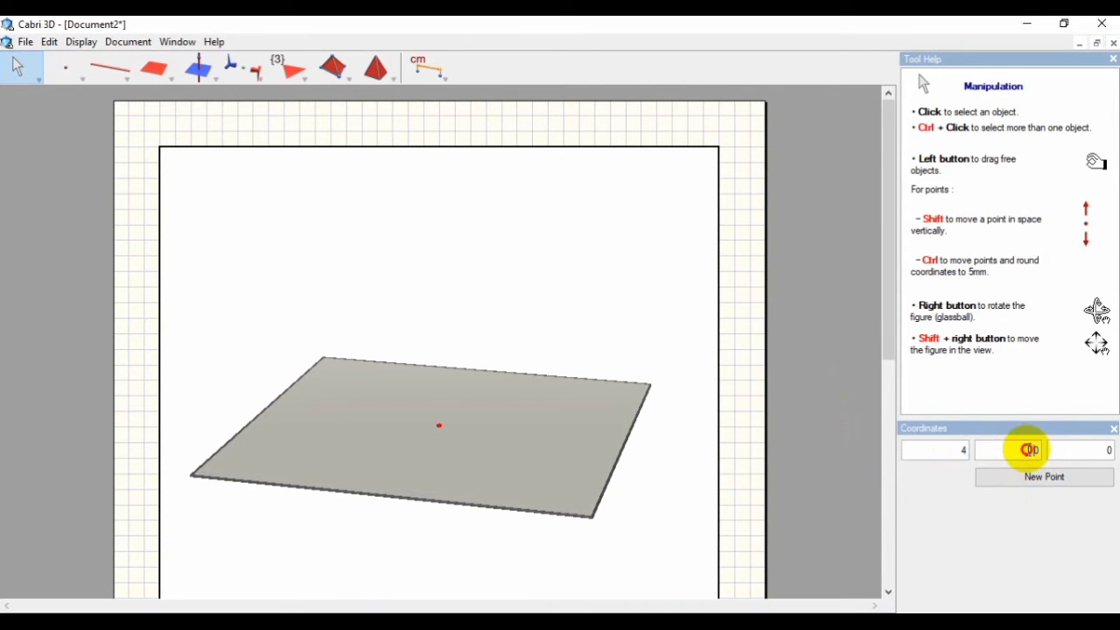
{"action": "left_click", "coordinate": [1027, 450]}
{"action": "type", "text": "4"}
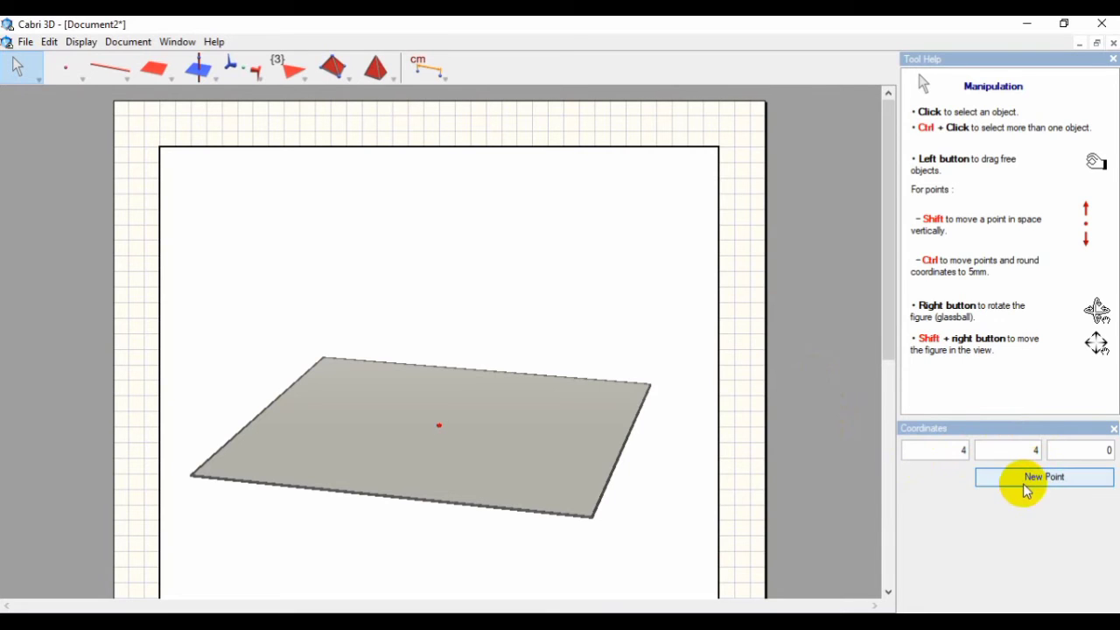
{"action": "left_click", "coordinate": [1027, 482]}
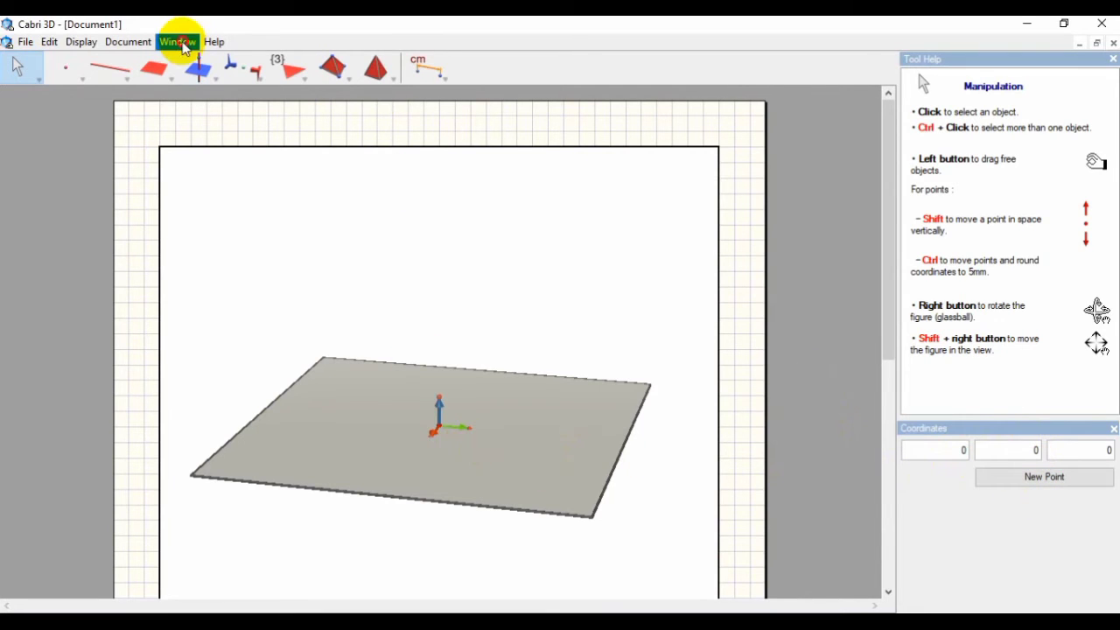
{"action": "left_click", "coordinate": [182, 44]}
{"action": "left_click", "coordinate": [206, 221]}
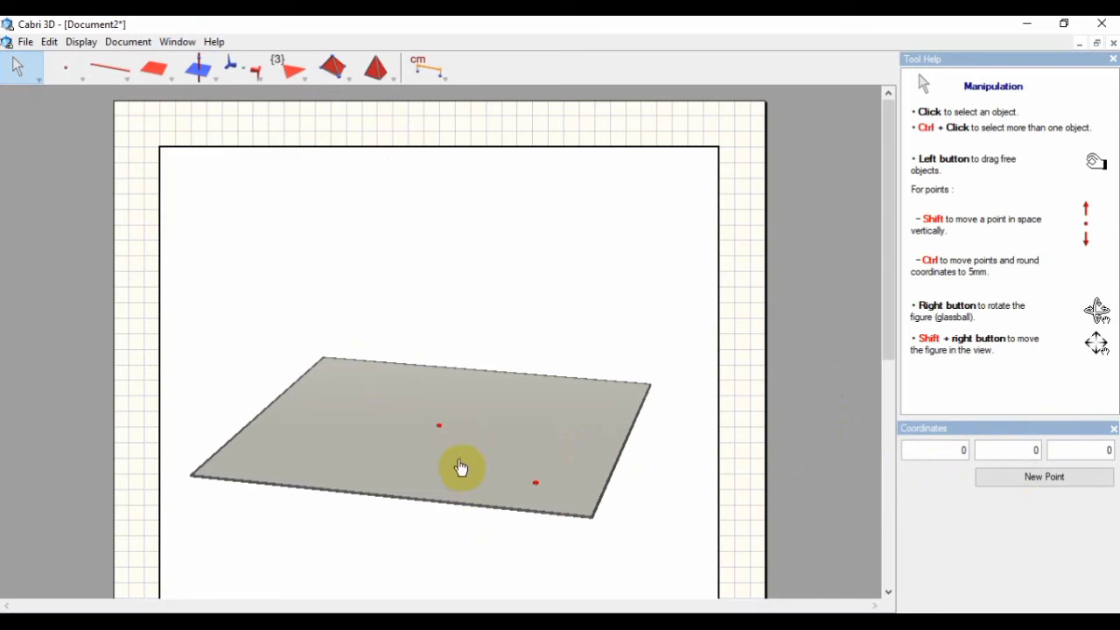
Draw a segment on the base plane from the origin point to the point at 4, 4, 0.
{"action": "left_click_drag", "start_coordinate": [117, 83], "coordinate": [140, 116]}
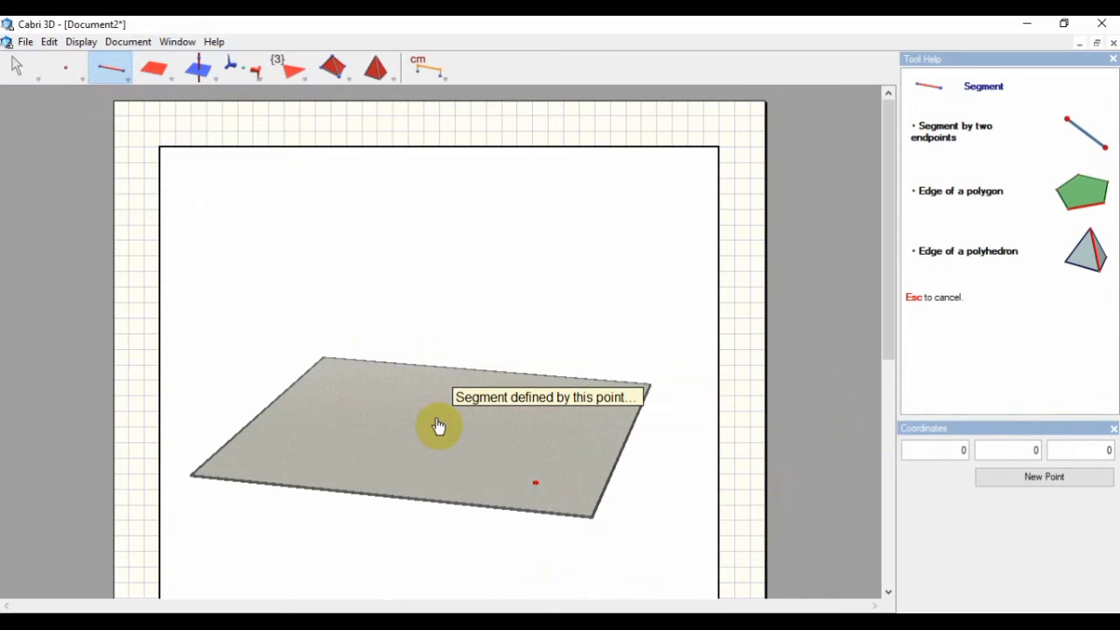
{"action": "left_click", "coordinate": [438, 426]}
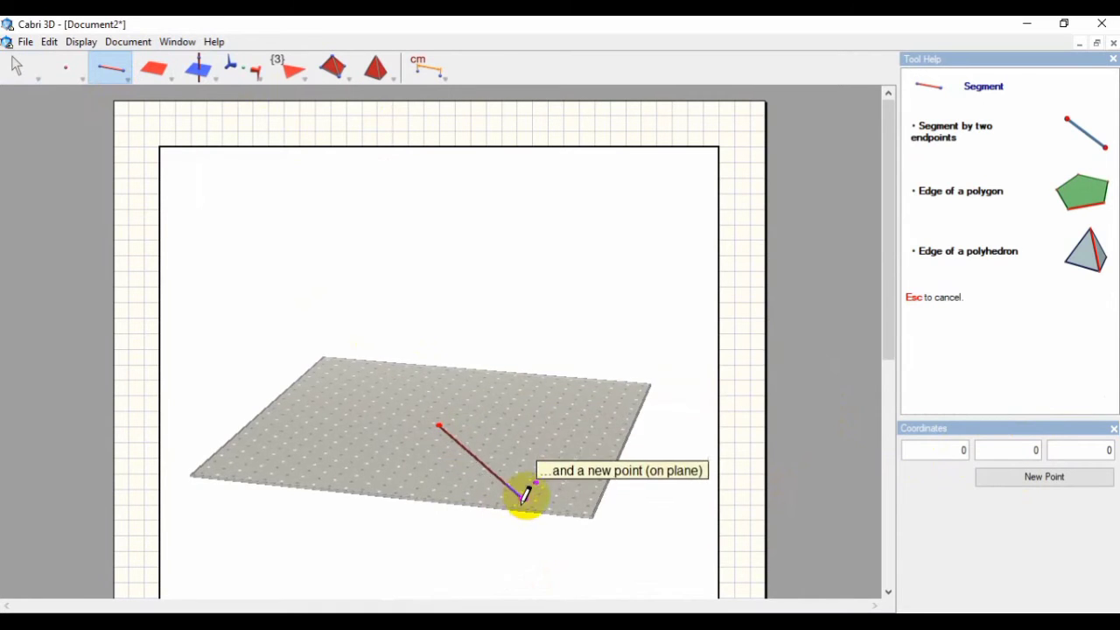
{"action": "left_click", "coordinate": [531, 482]}
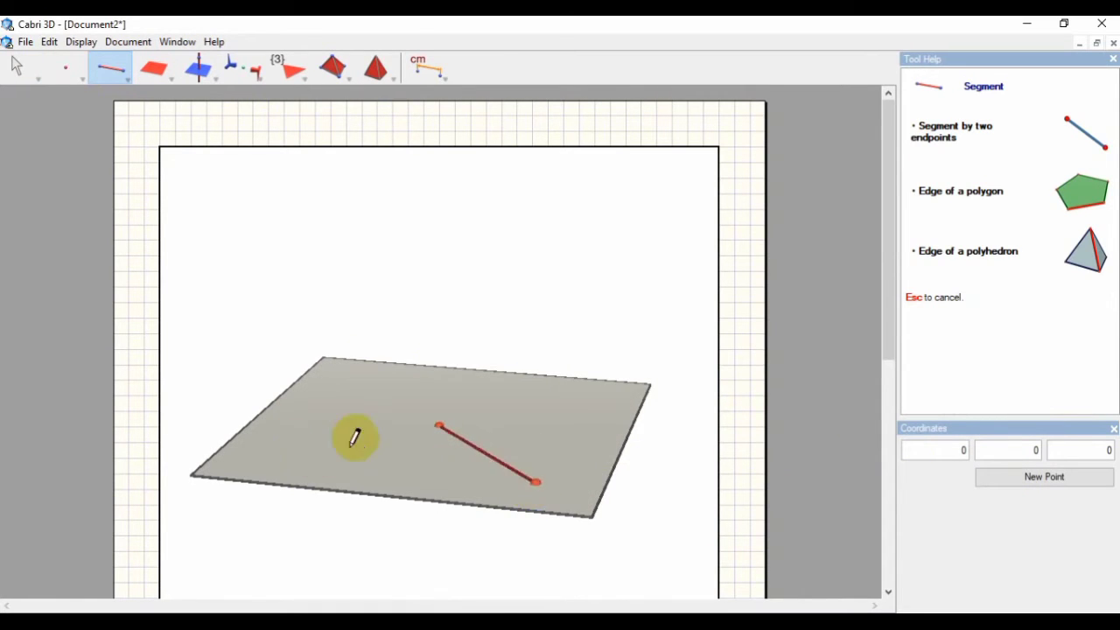
Construct the midpoint between the two endpoints of the diagonal segment.
{"action": "left_click_drag", "start_coordinate": [220, 80], "coordinate": [225, 164]}
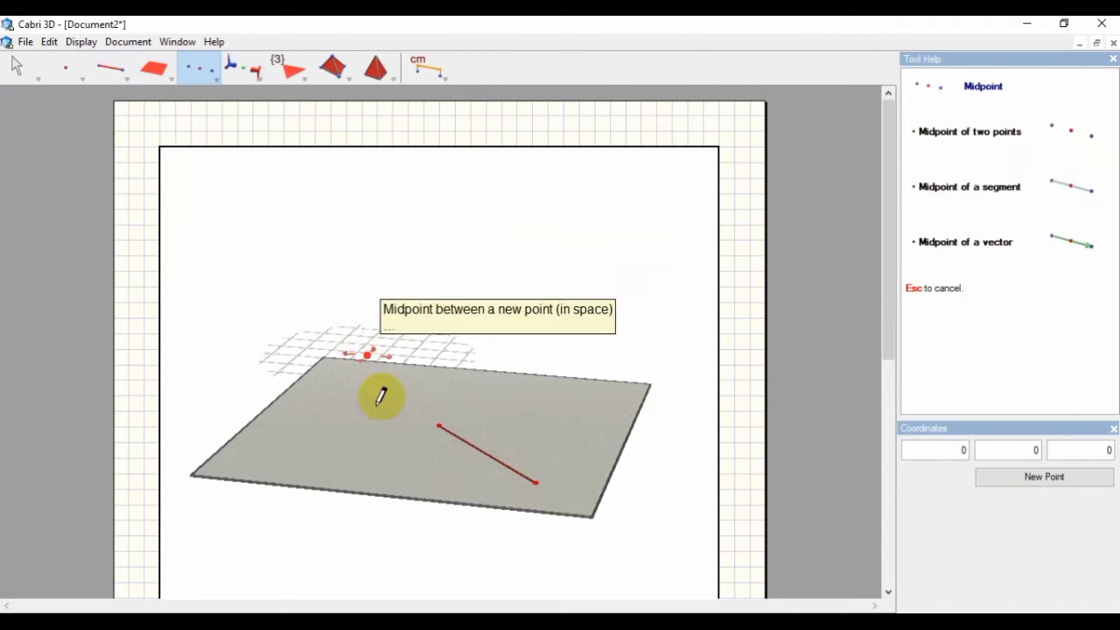
{"action": "left_click", "coordinate": [438, 427]}
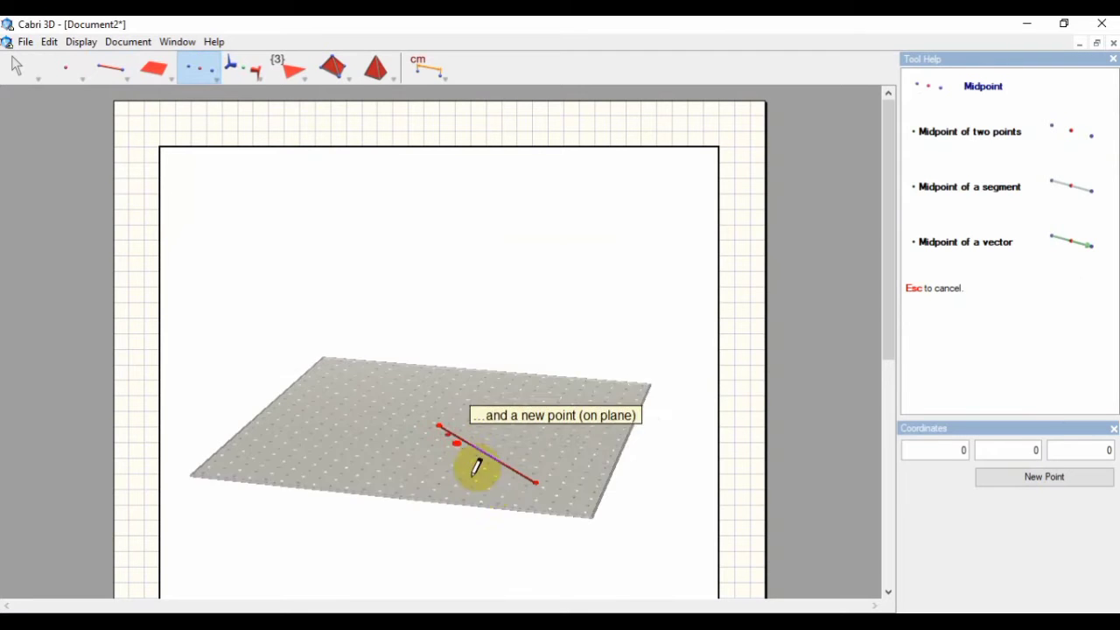
{"action": "left_click", "coordinate": [536, 486]}
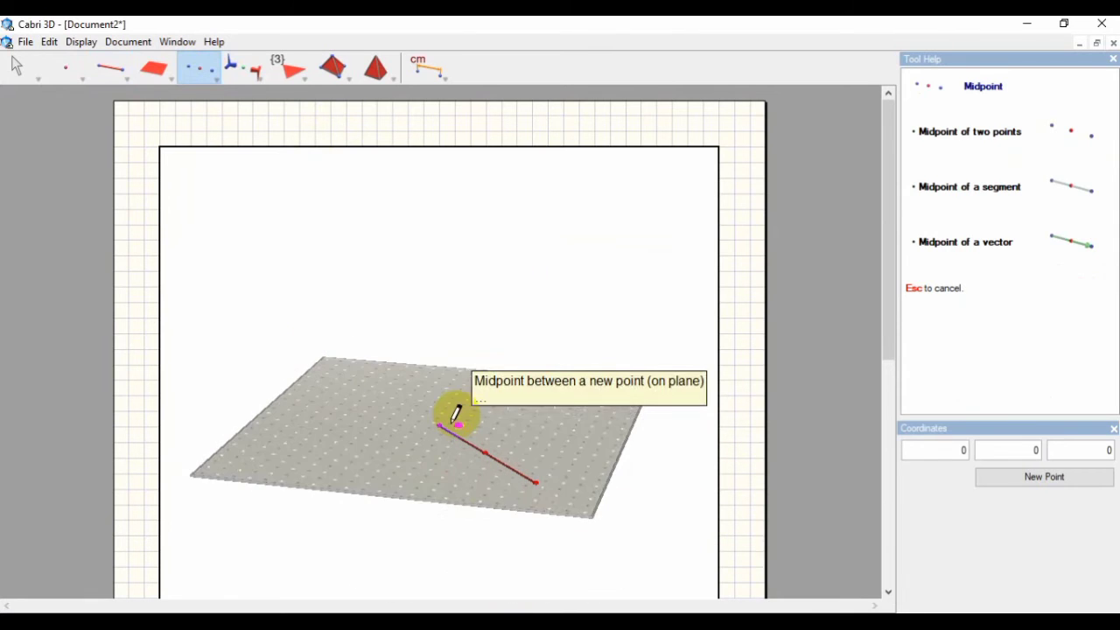
{"action": "left_click", "coordinate": [487, 457]}
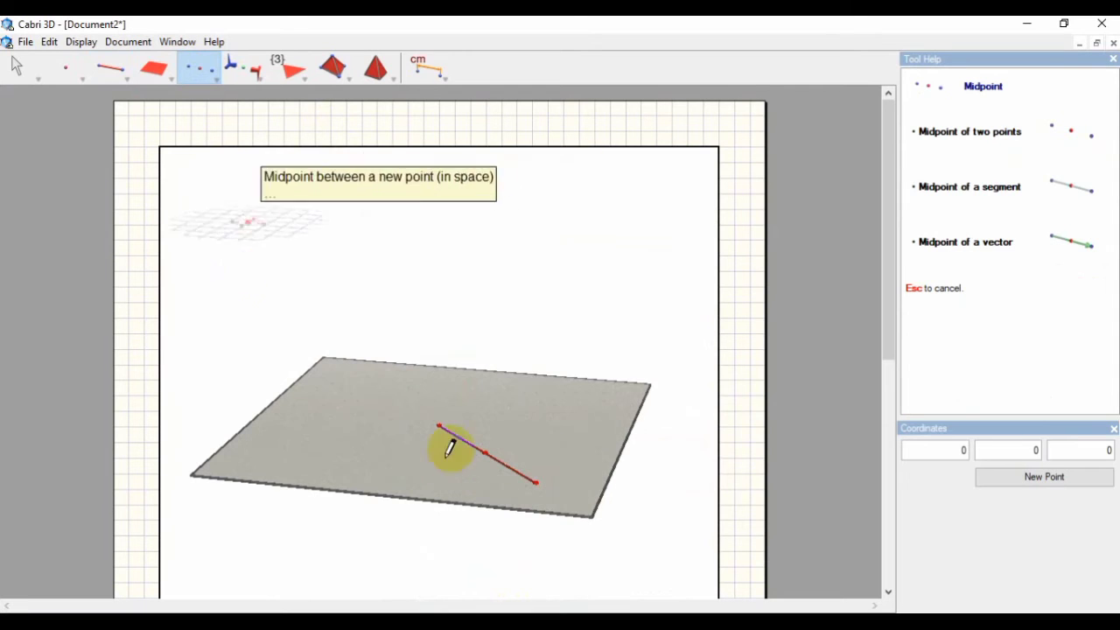
Construct a cube on the base plane with its face centred on the segment's midpoint and a vertex at the point 4, 4, 0.
{"action": "left_click", "coordinate": [393, 80]}
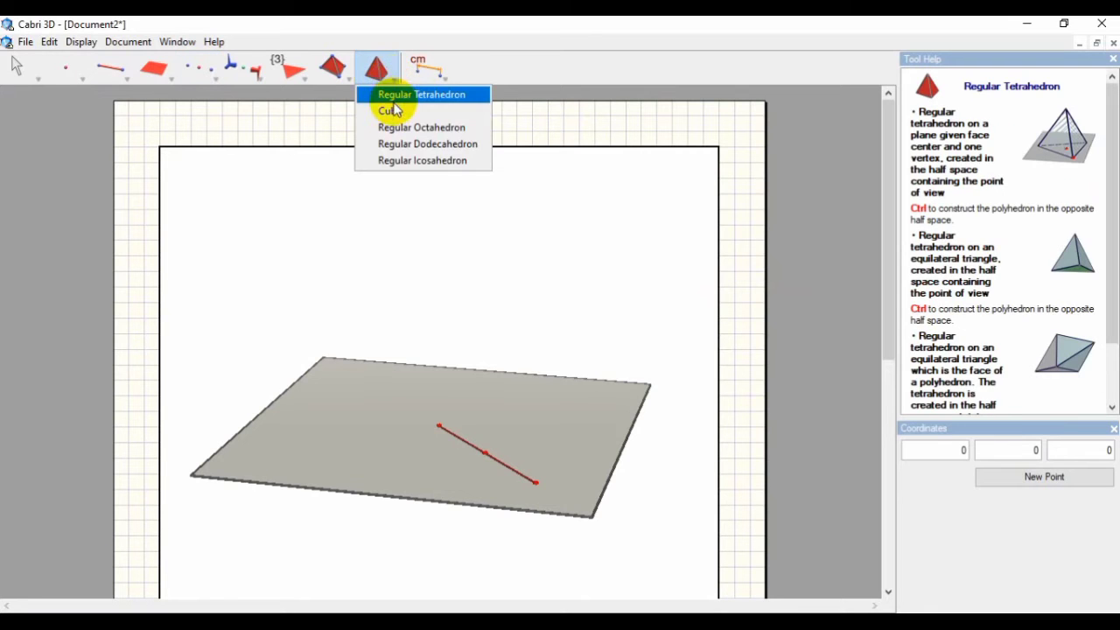
{"action": "left_click", "coordinate": [393, 110]}
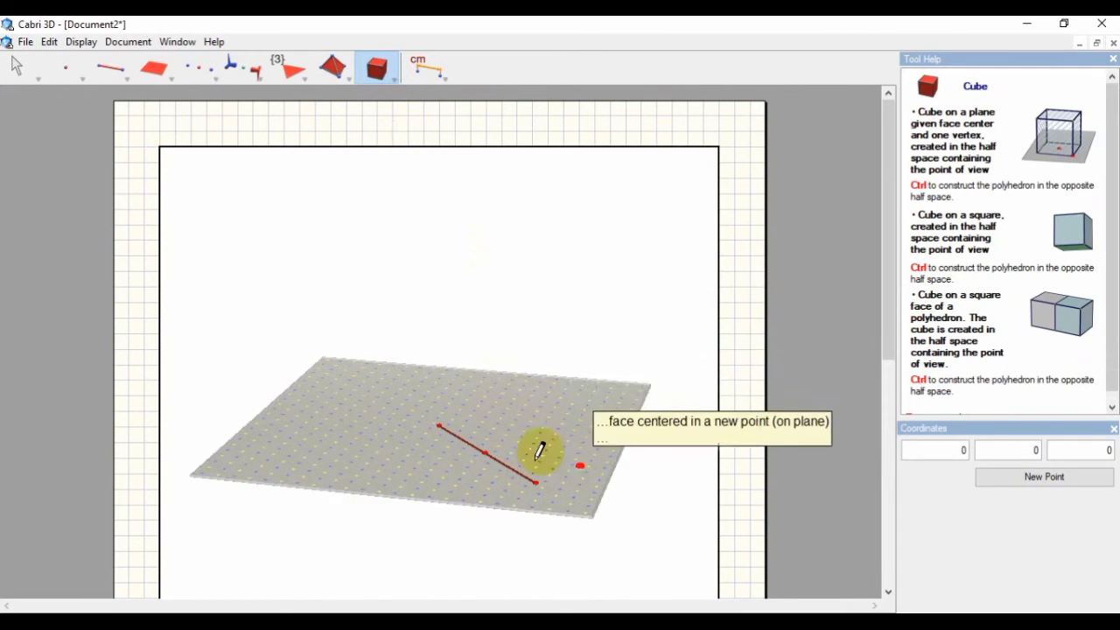
{"action": "left_click", "coordinate": [485, 454]}
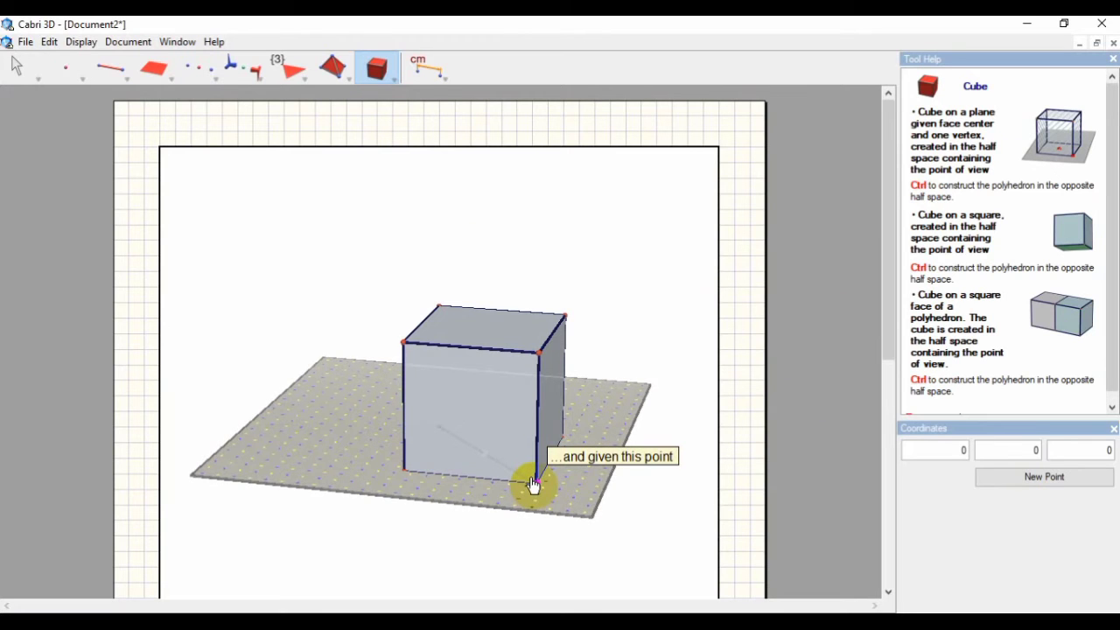
{"action": "left_click", "coordinate": [534, 485]}
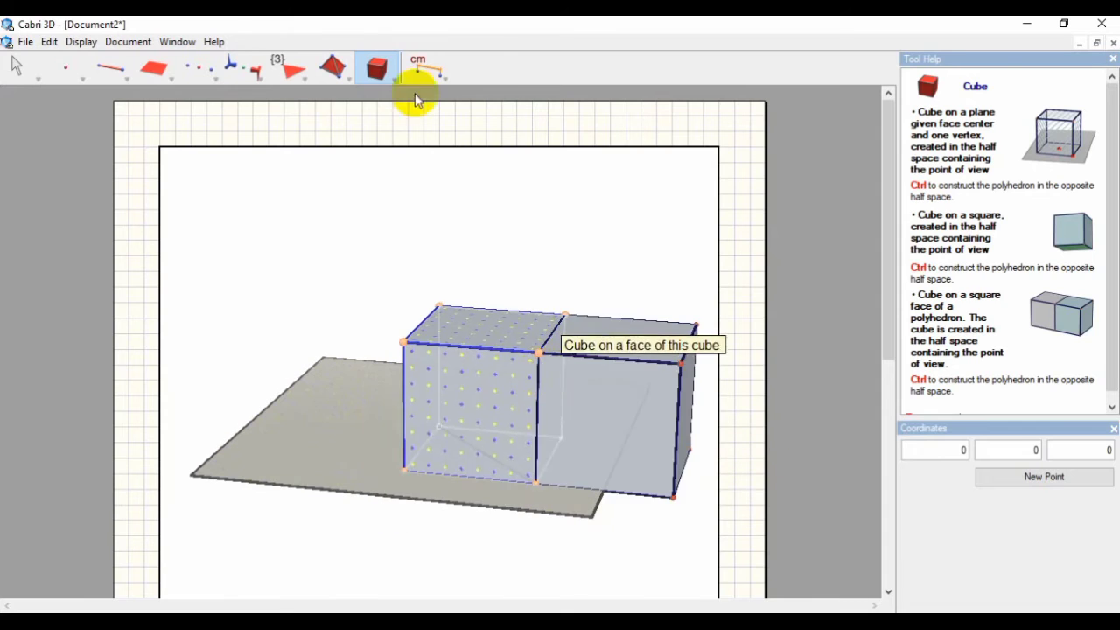
{"action": "left_click", "coordinate": [23, 73]}
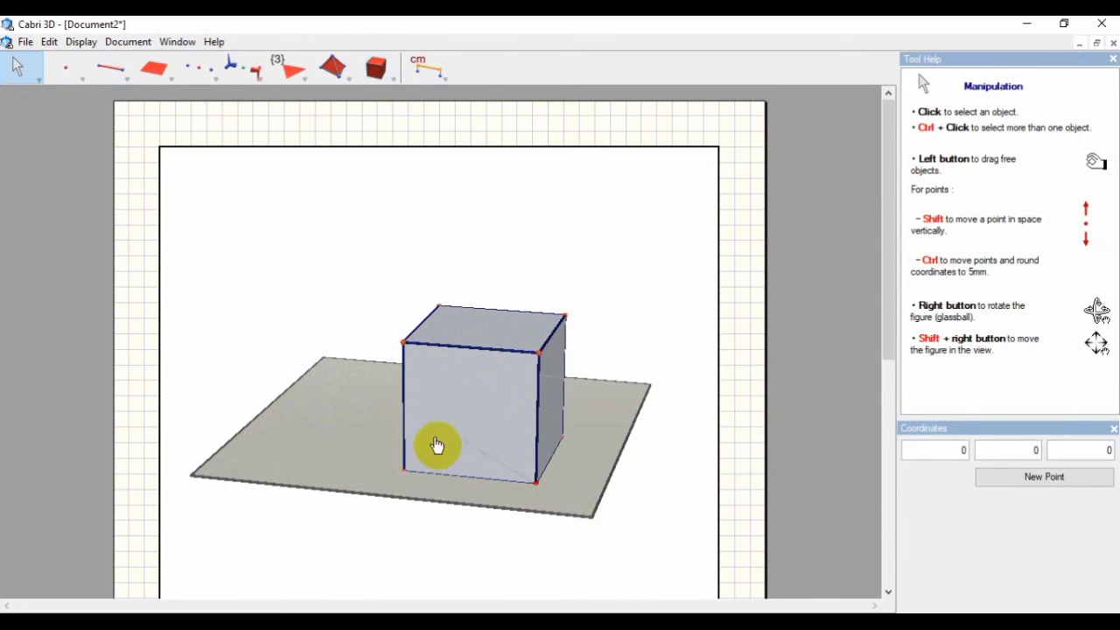
Set the cube's surface style to Empty so that only its edges are drawn.
{"action": "left_click", "coordinate": [467, 408]}
{"action": "right_click", "coordinate": [467, 408]}
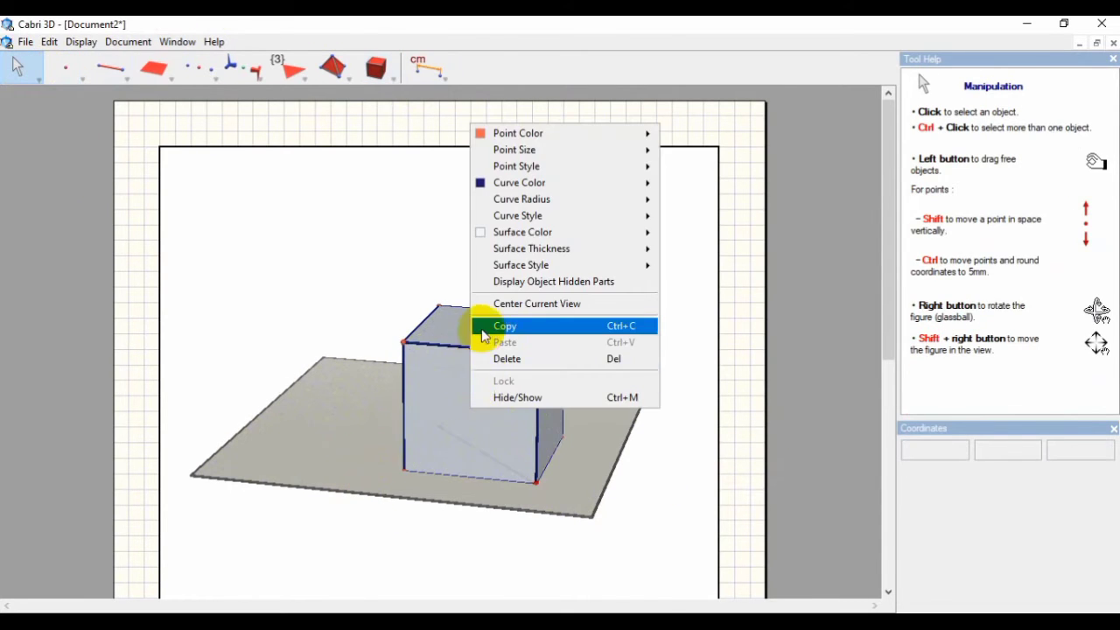
{"action": "left_click", "coordinate": [440, 407]}
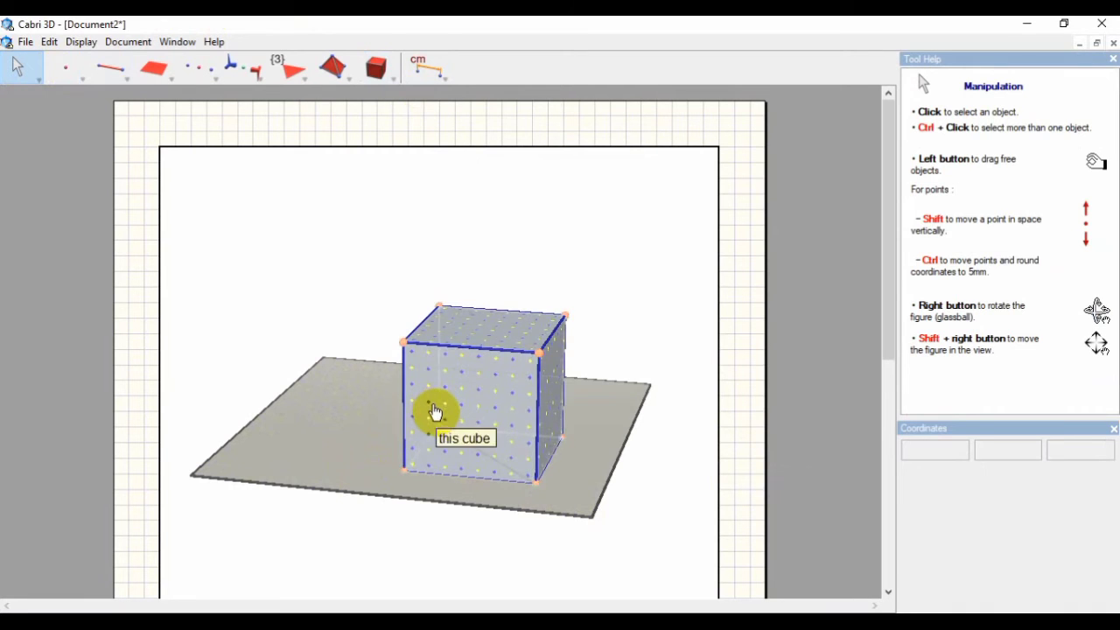
{"action": "right_click", "coordinate": [439, 413]}
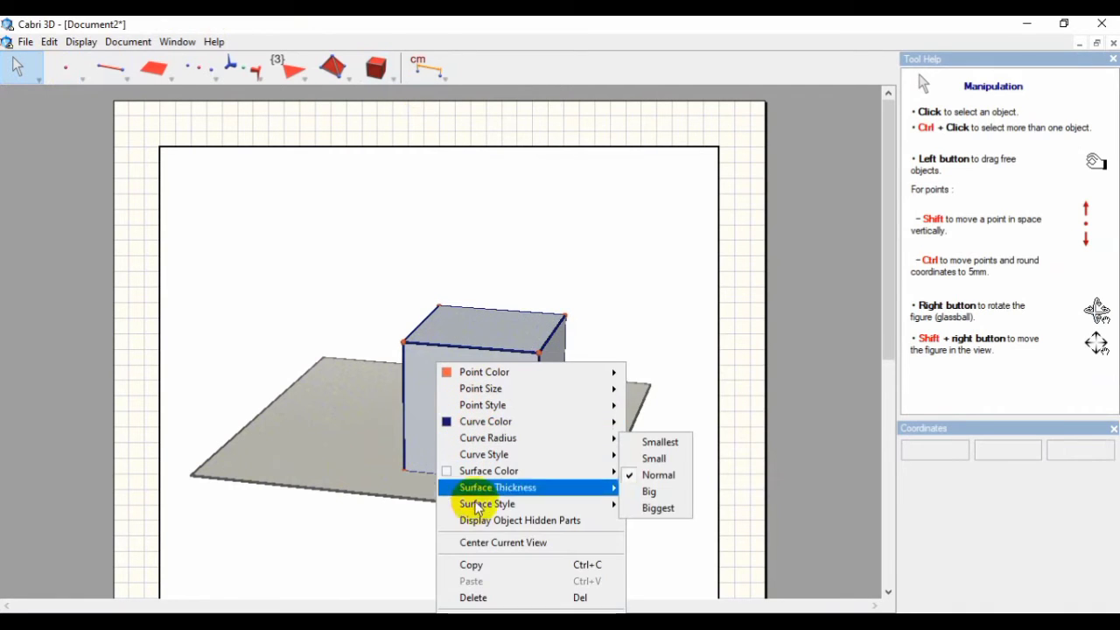
{"action": "mouse_move", "coordinate": [477, 504]}
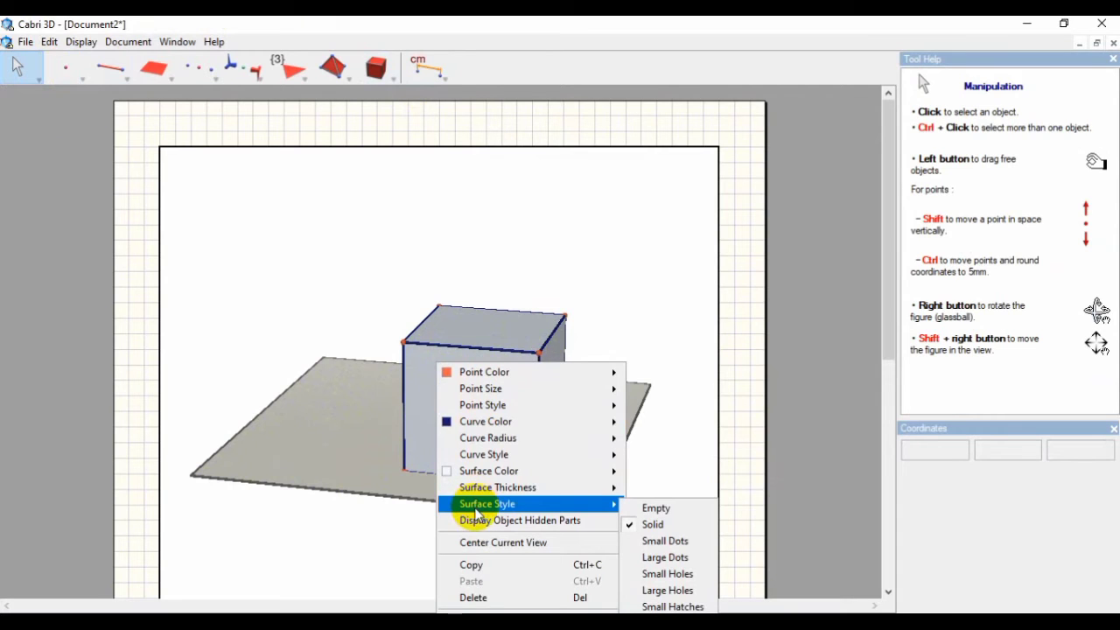
{"action": "left_click", "coordinate": [652, 508]}
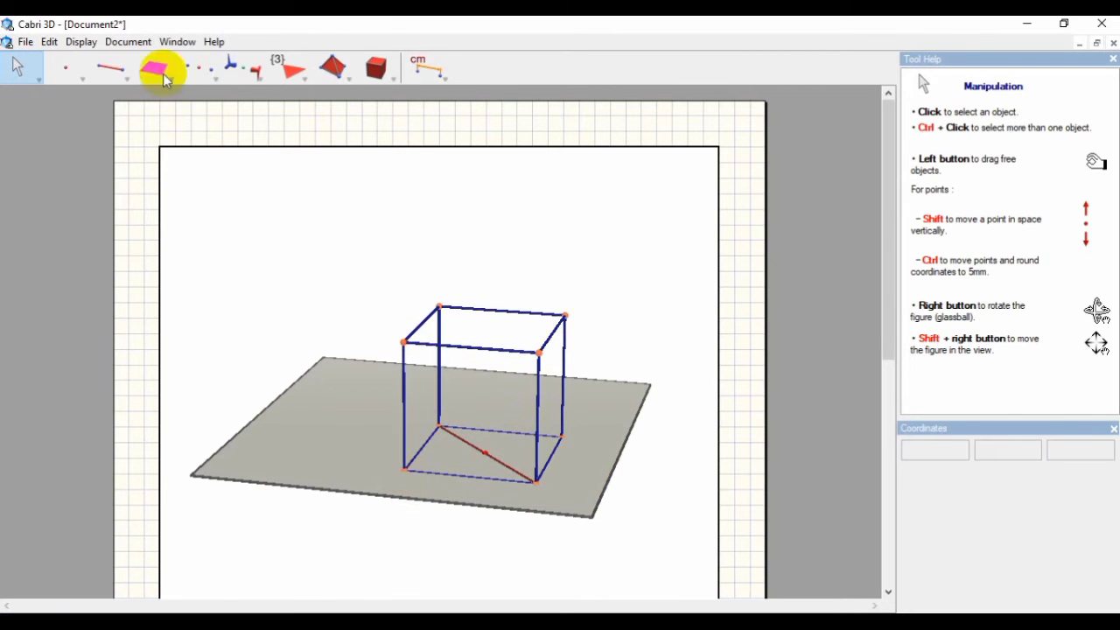
Label the four base vertices of the cube K, L, M and N, starting at the front vertex opposite M.
{"action": "left_click", "coordinate": [67, 70]}
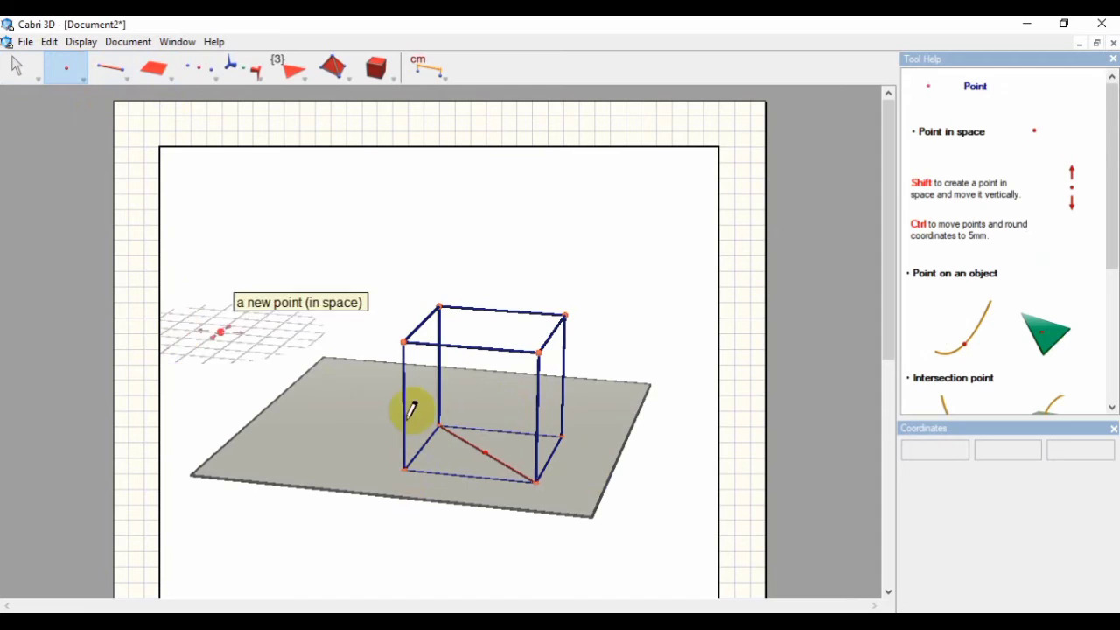
{"action": "left_click", "coordinate": [402, 470]}
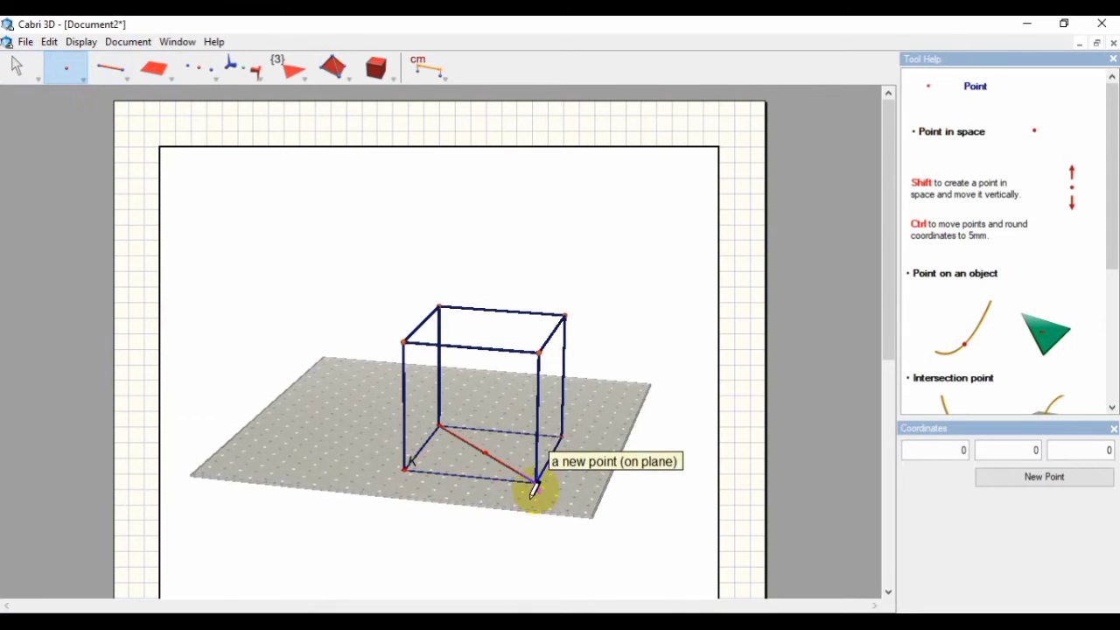
{"action": "left_click", "coordinate": [20, 63]}
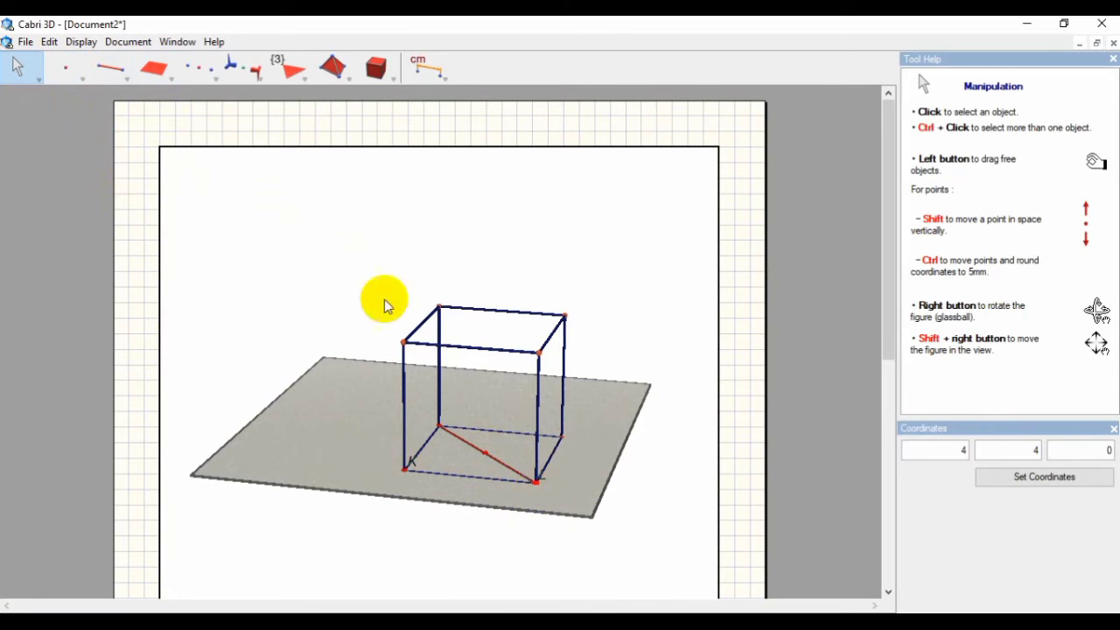
{"action": "left_click", "coordinate": [78, 75]}
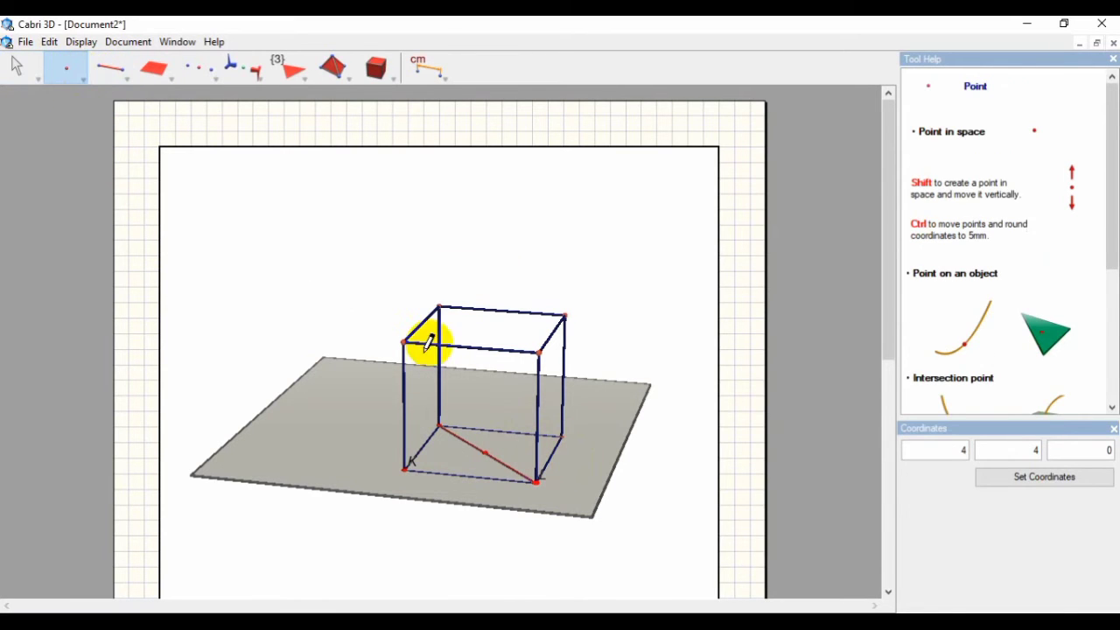
{"action": "left_click", "coordinate": [561, 436]}
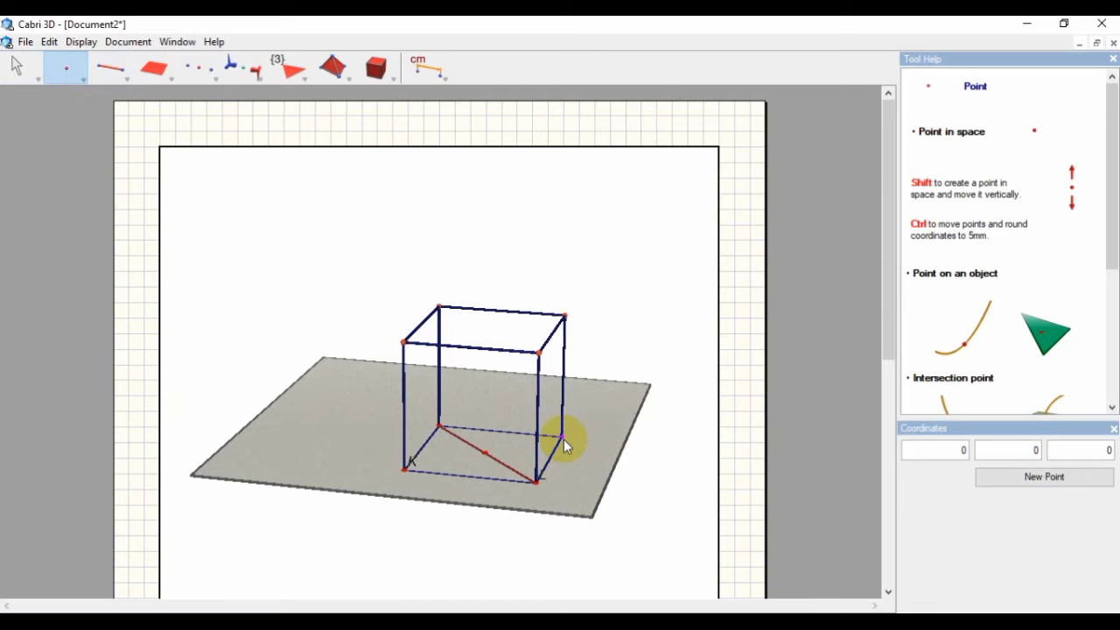
{"action": "type", "text": "M"}
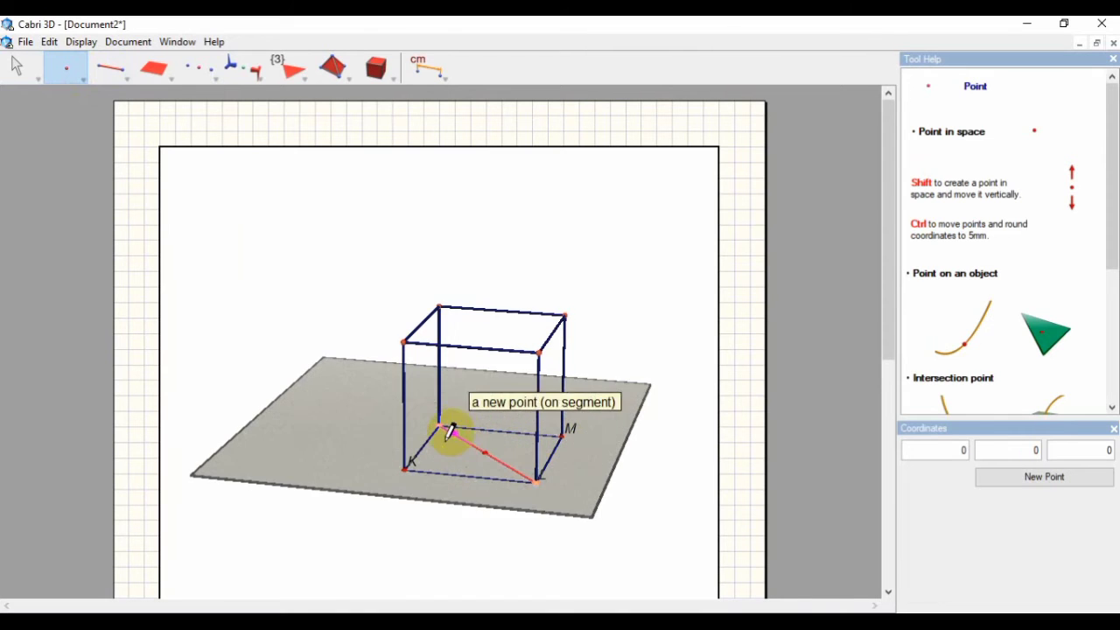
{"action": "left_click", "coordinate": [12, 67]}
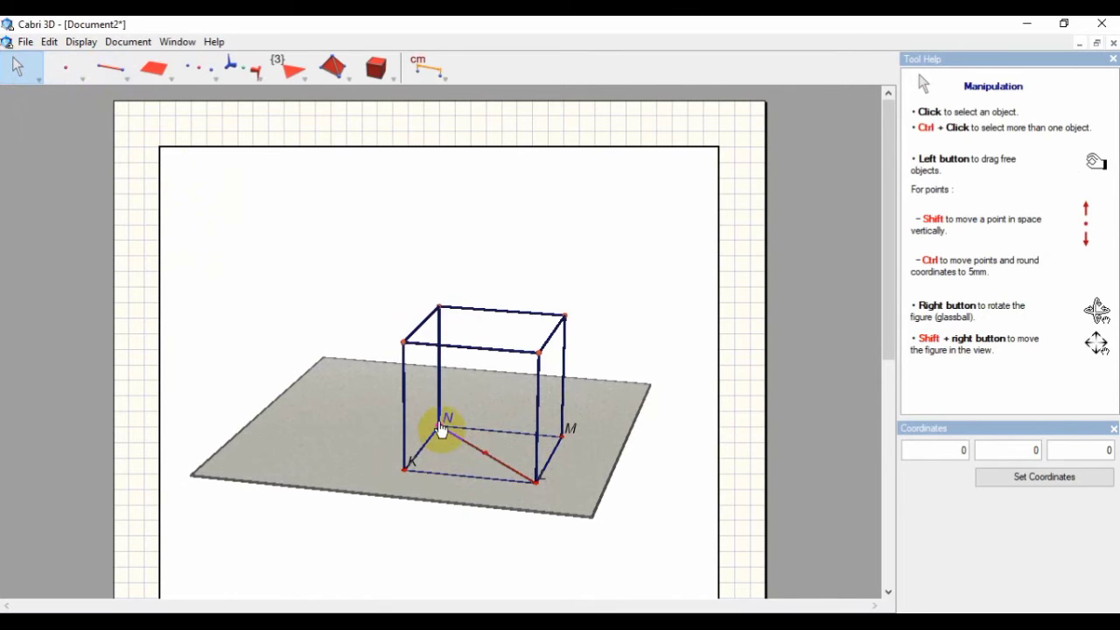
Label the cube's upper vertices O, P, Q and R, directly above K, L, M and N respectively.
{"action": "left_click", "coordinate": [69, 76]}
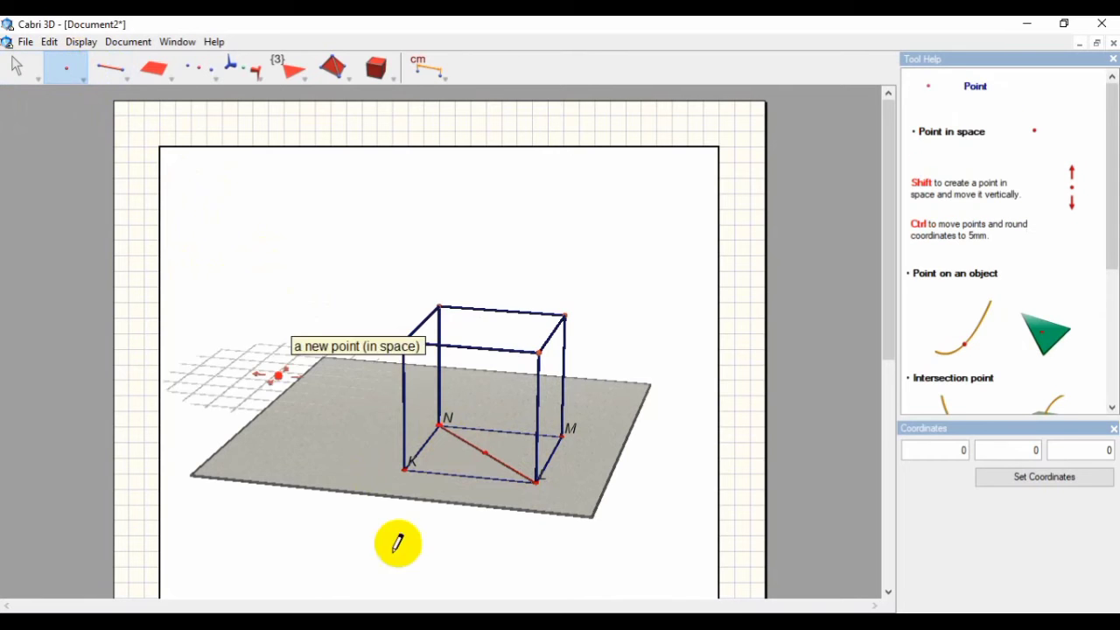
{"action": "left_click", "coordinate": [404, 344]}
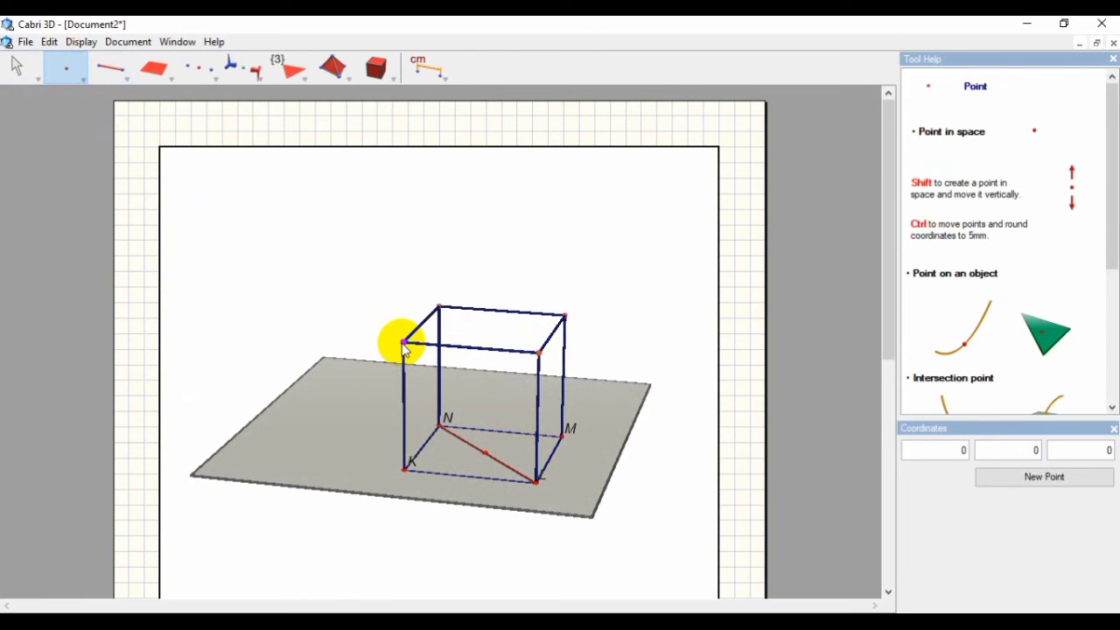
{"action": "left_click", "coordinate": [541, 353]}
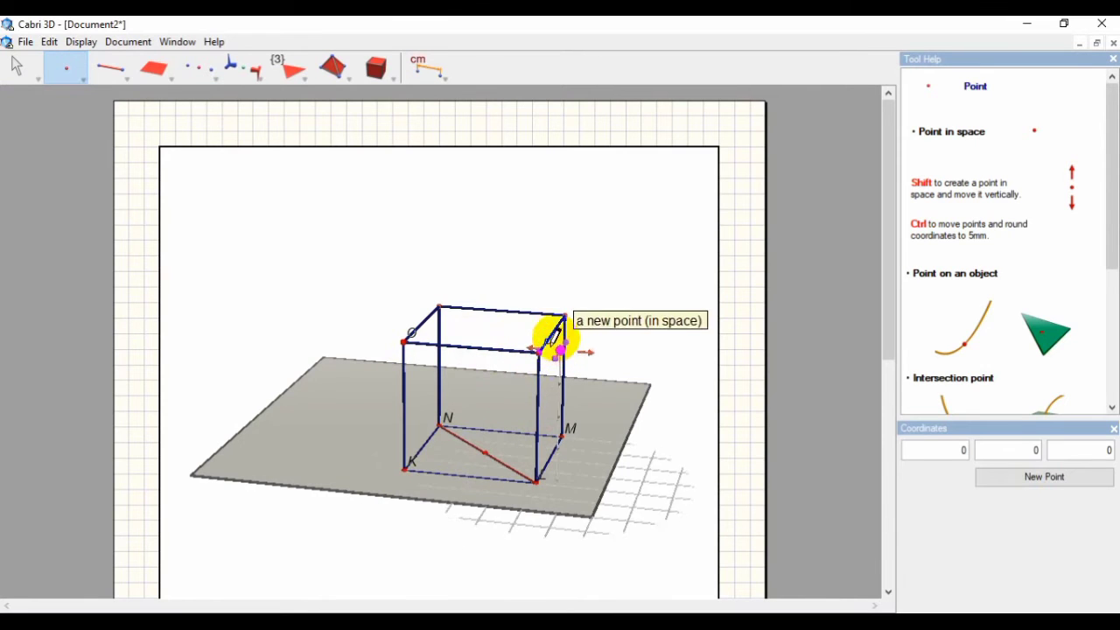
{"action": "left_click", "coordinate": [564, 315]}
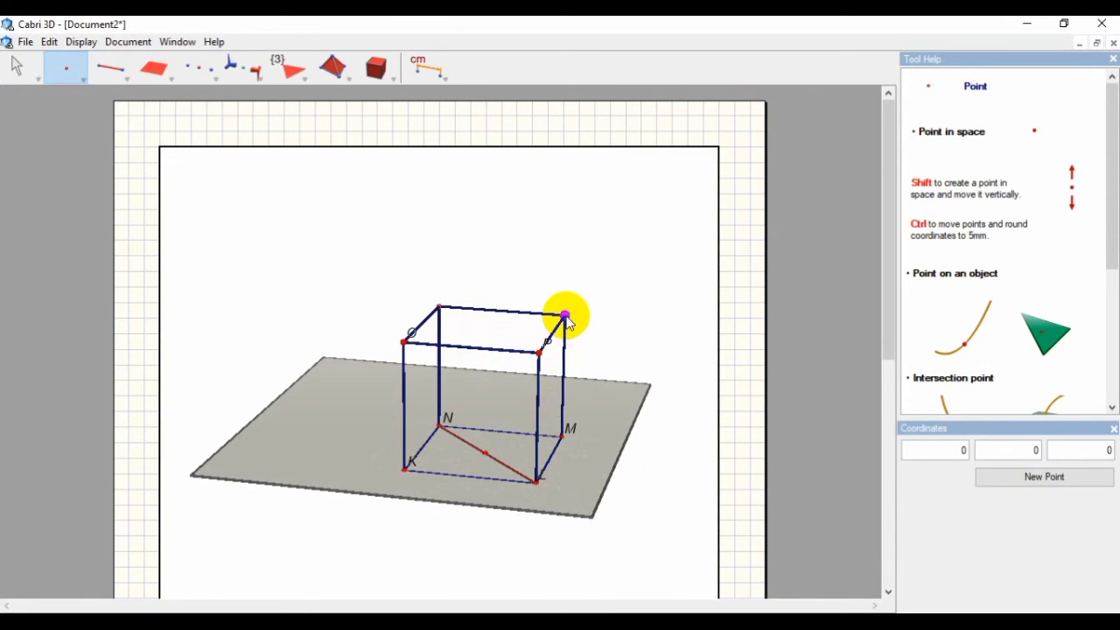
{"action": "left_click", "coordinate": [437, 306]}
{"action": "type", "text": "R"}
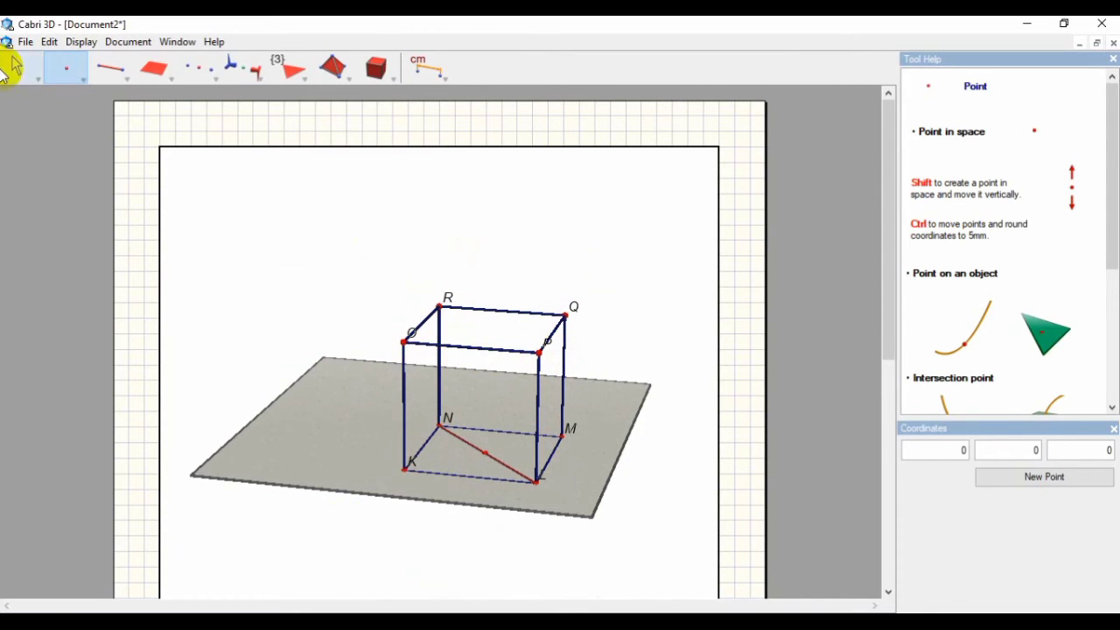
Move the labels O, K, N, L and P clear of the cube's edges, keeping each beside its vertex.
{"action": "left_click", "coordinate": [13, 70]}
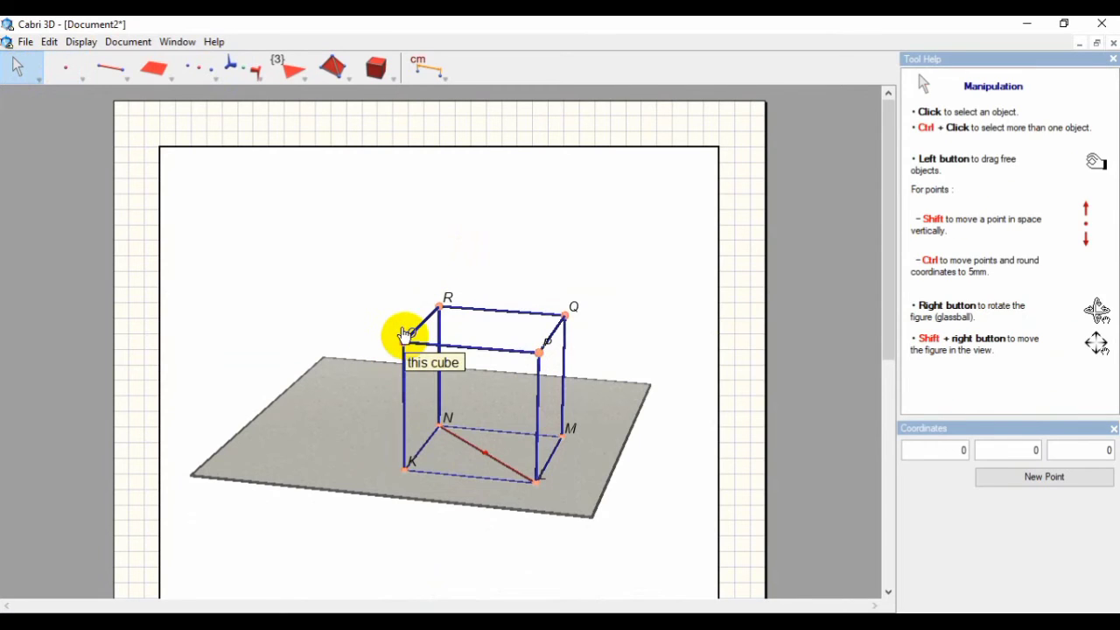
{"action": "left_click_drag", "start_coordinate": [407, 334], "coordinate": [394, 330]}
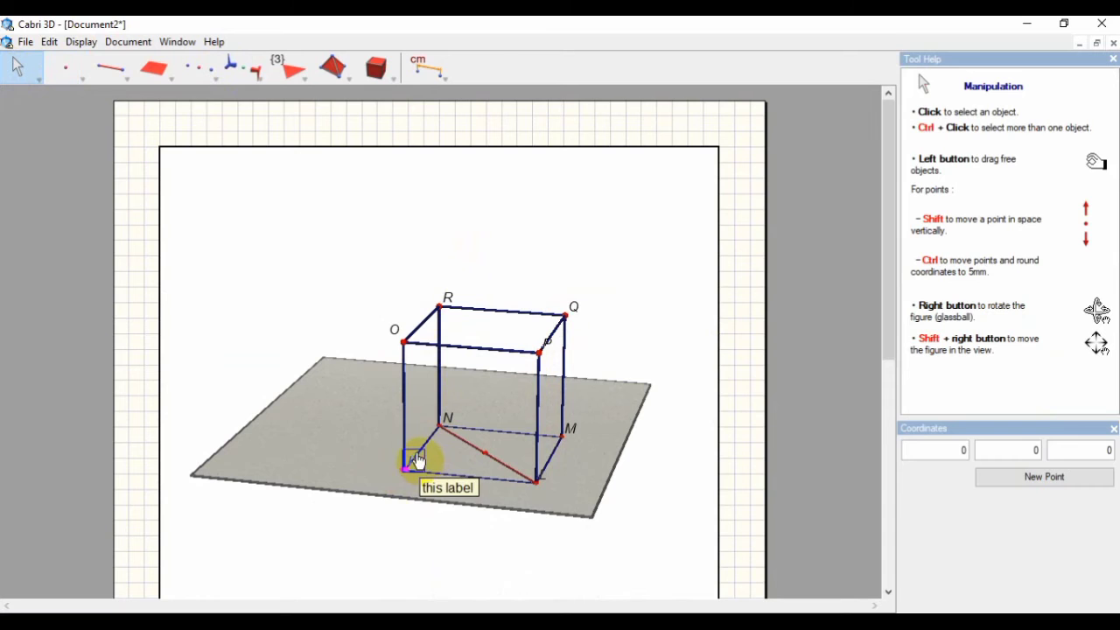
{"action": "left_click", "coordinate": [416, 461]}
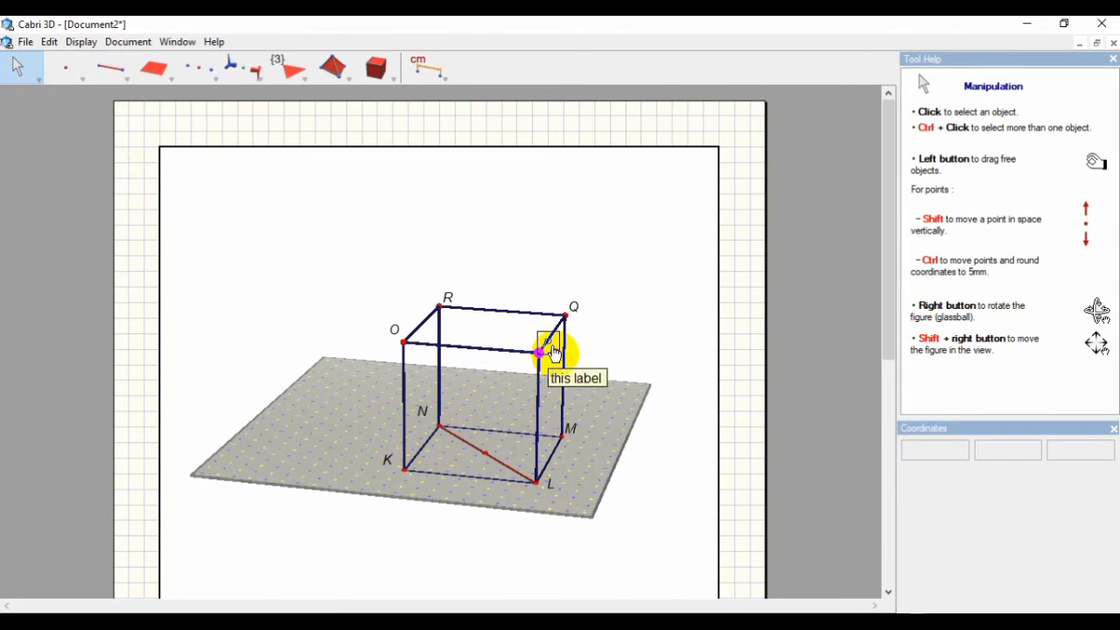
{"action": "left_click_drag", "start_coordinate": [547, 350], "coordinate": [531, 335]}
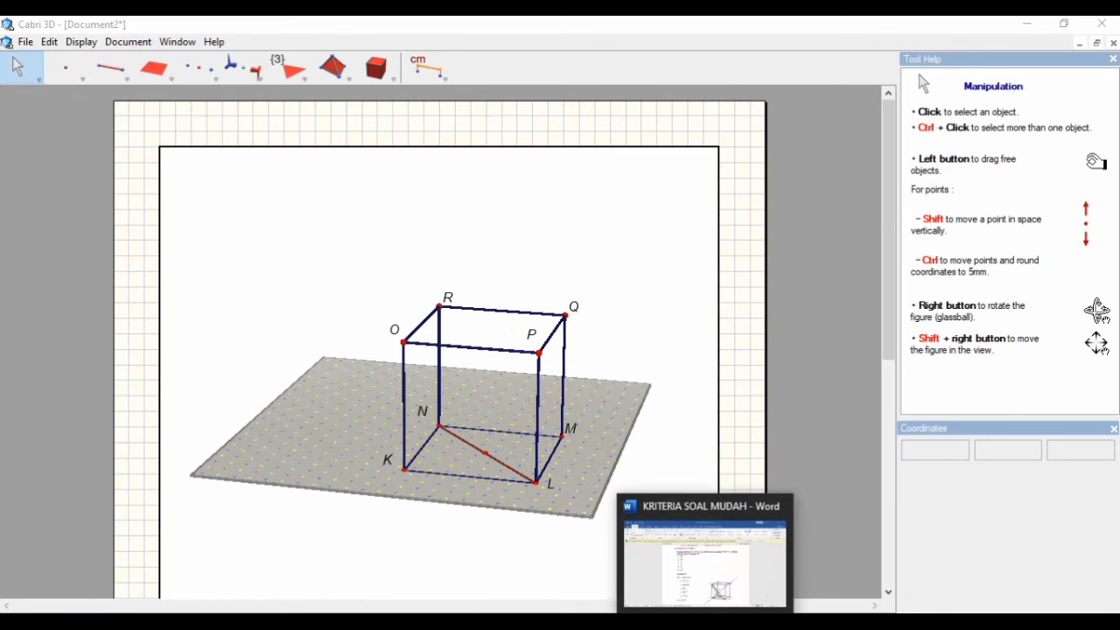
Check the problem in the Word document KRITERIA SOAL MUDAH, return to Cabri 3D and construct the triangle with vertices L, N and O.
{"action": "left_click", "coordinate": [650, 574]}
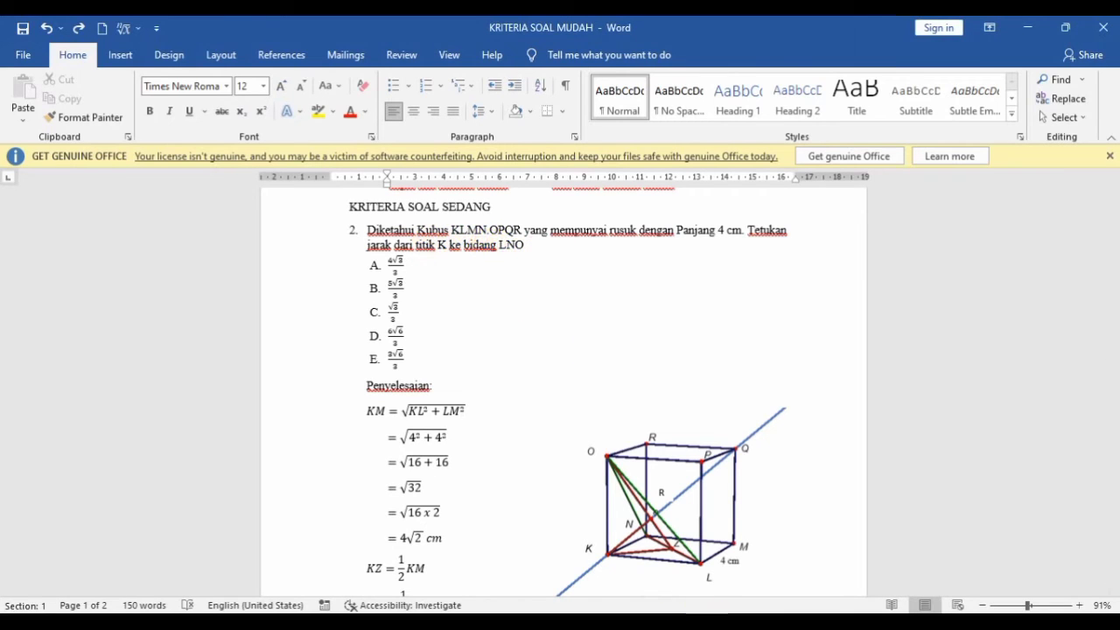
{"action": "left_click", "coordinate": [735, 611]}
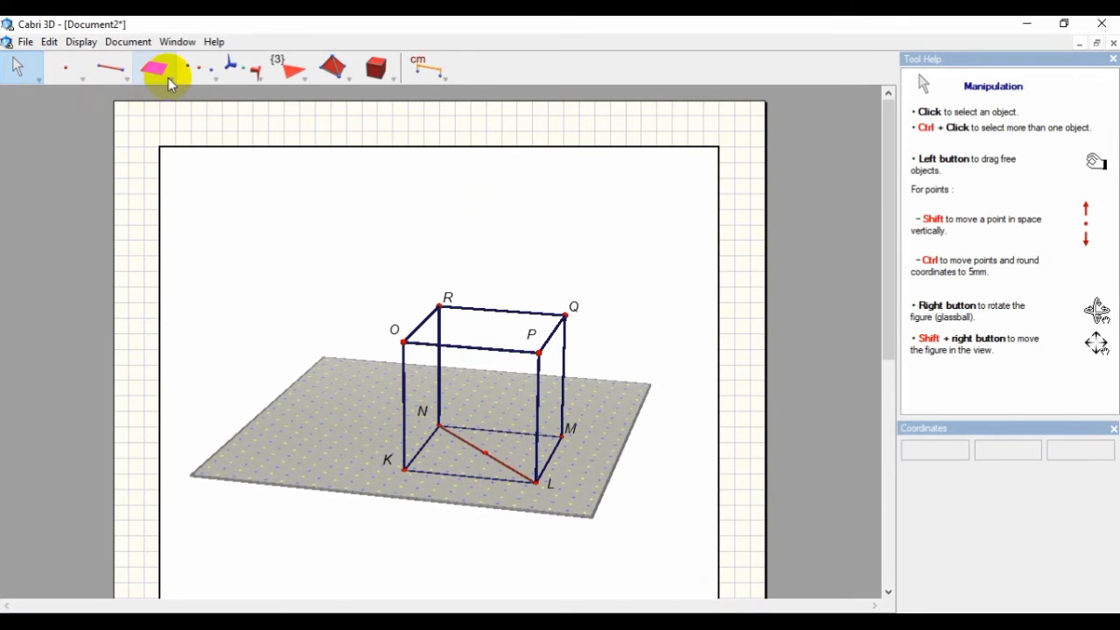
{"action": "left_click_drag", "start_coordinate": [168, 77], "coordinate": [171, 128]}
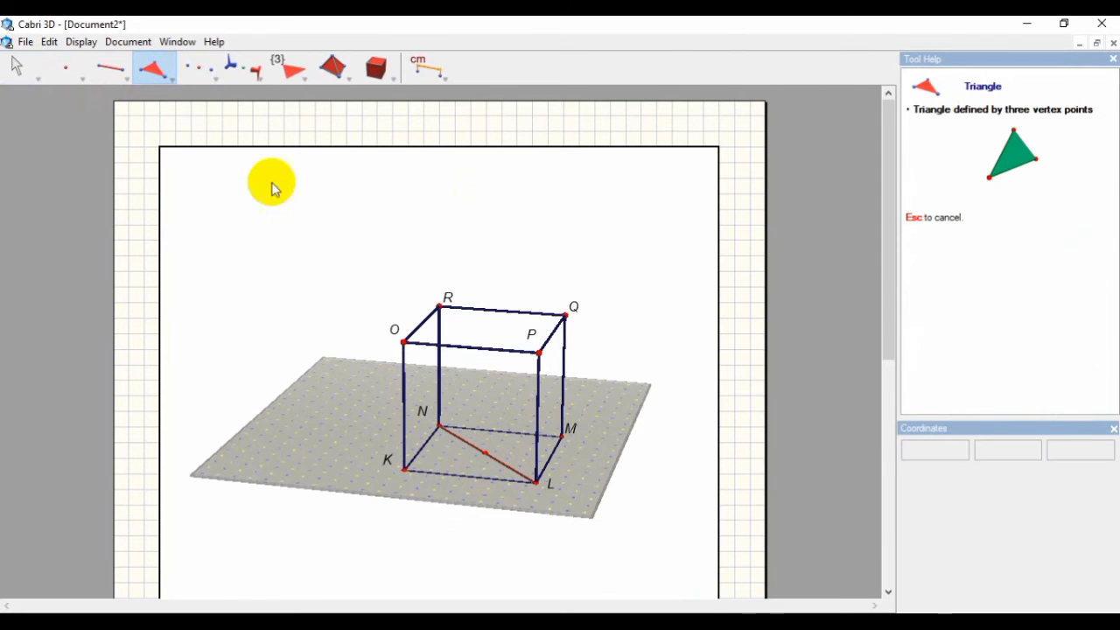
{"action": "left_click", "coordinate": [535, 482]}
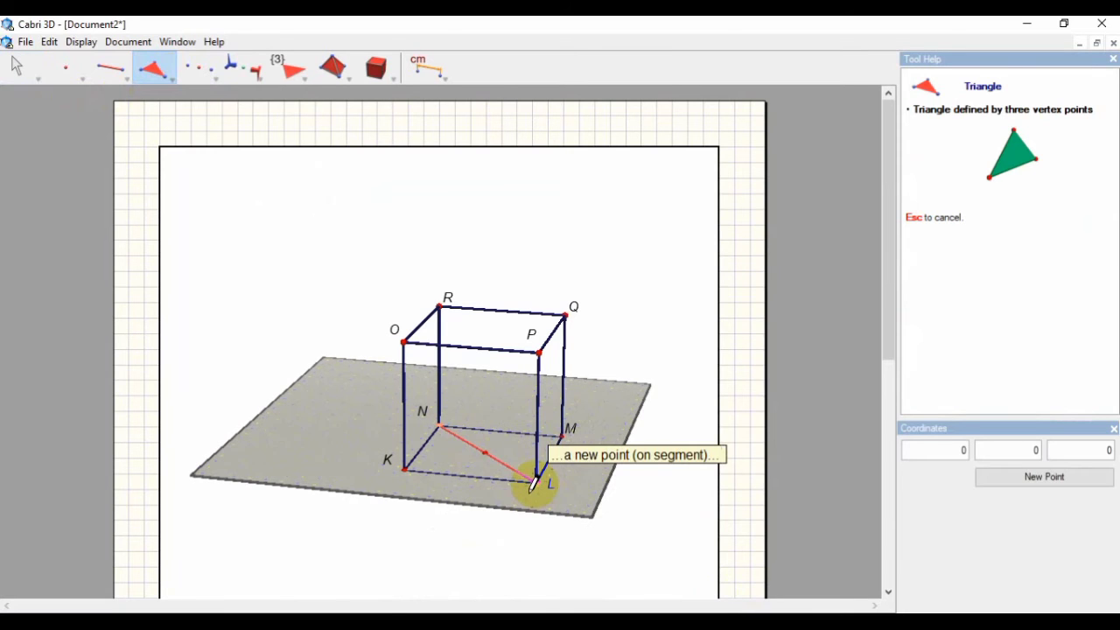
{"action": "left_click", "coordinate": [438, 425]}
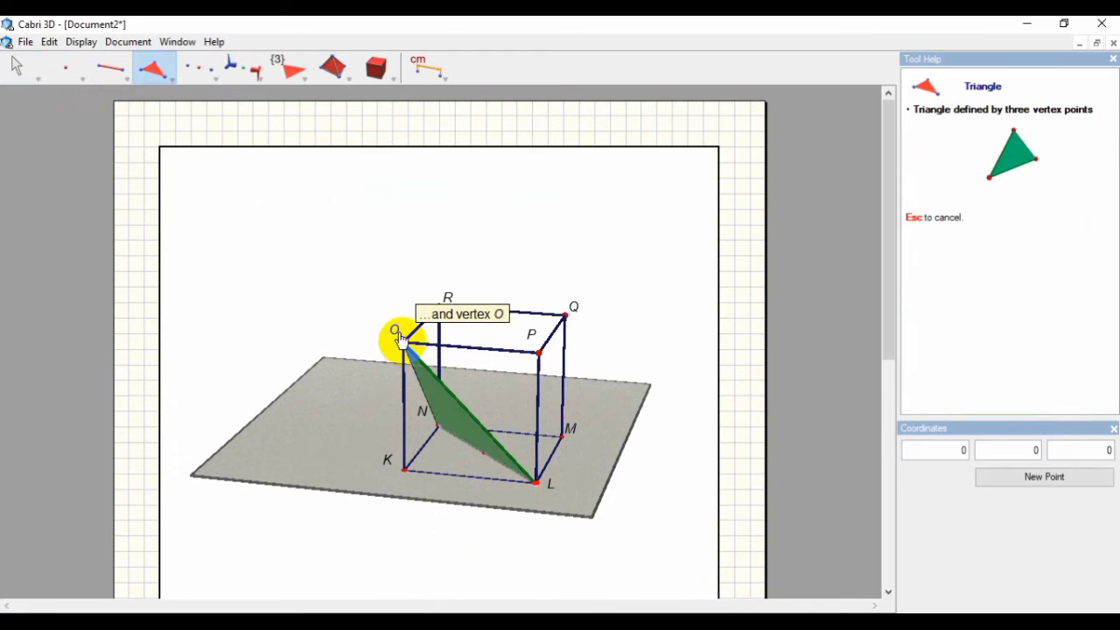
{"action": "left_click", "coordinate": [398, 339]}
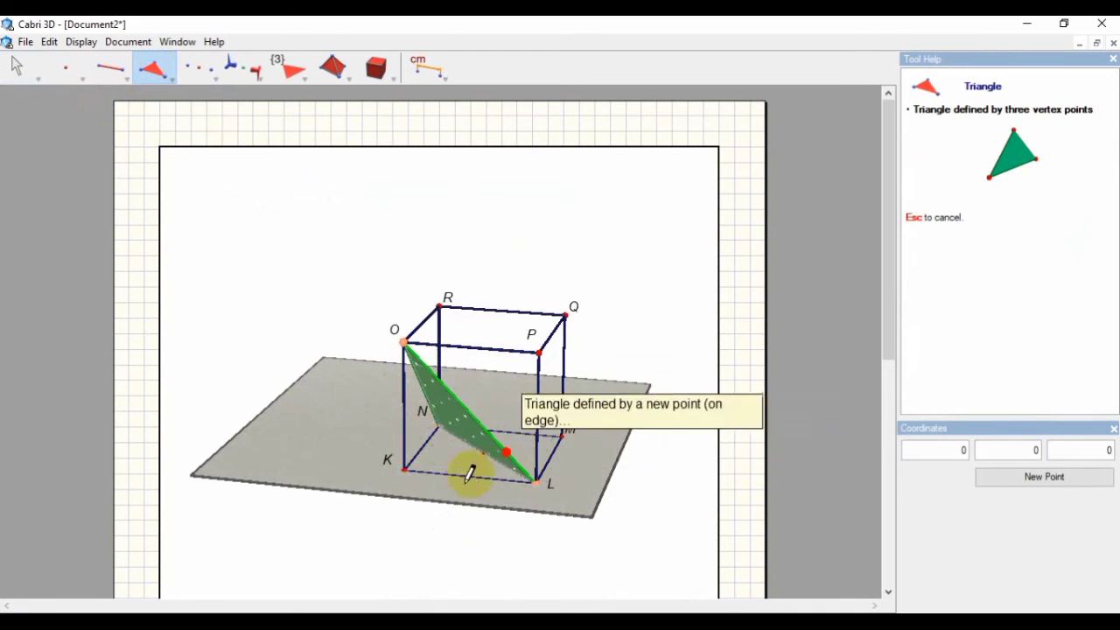
{"action": "left_click", "coordinate": [108, 75]}
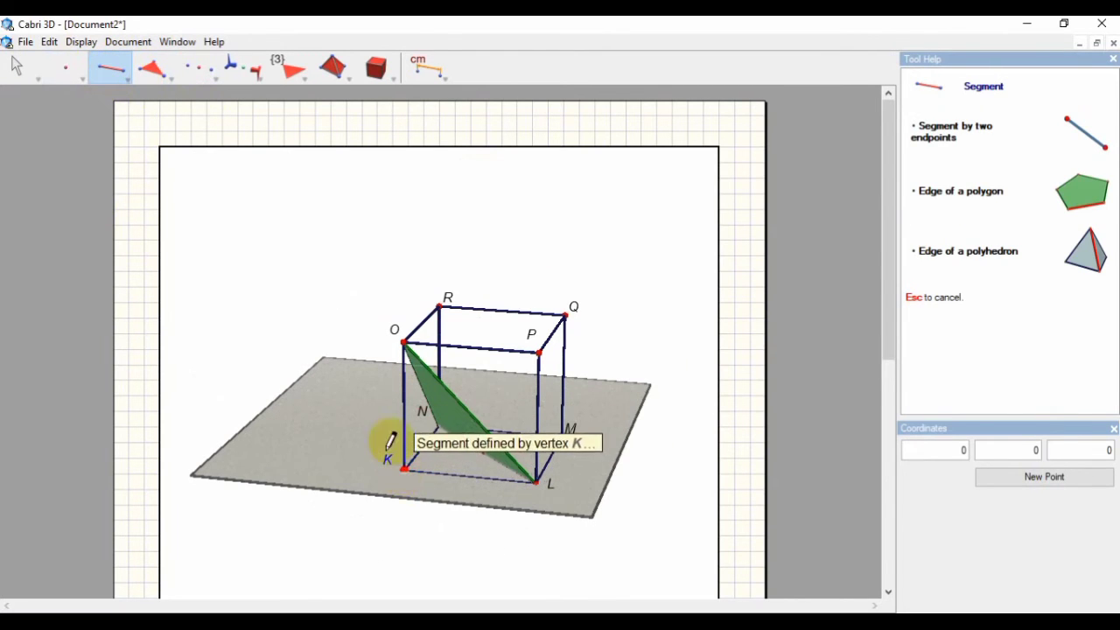
{"action": "left_click", "coordinate": [455, 461]}
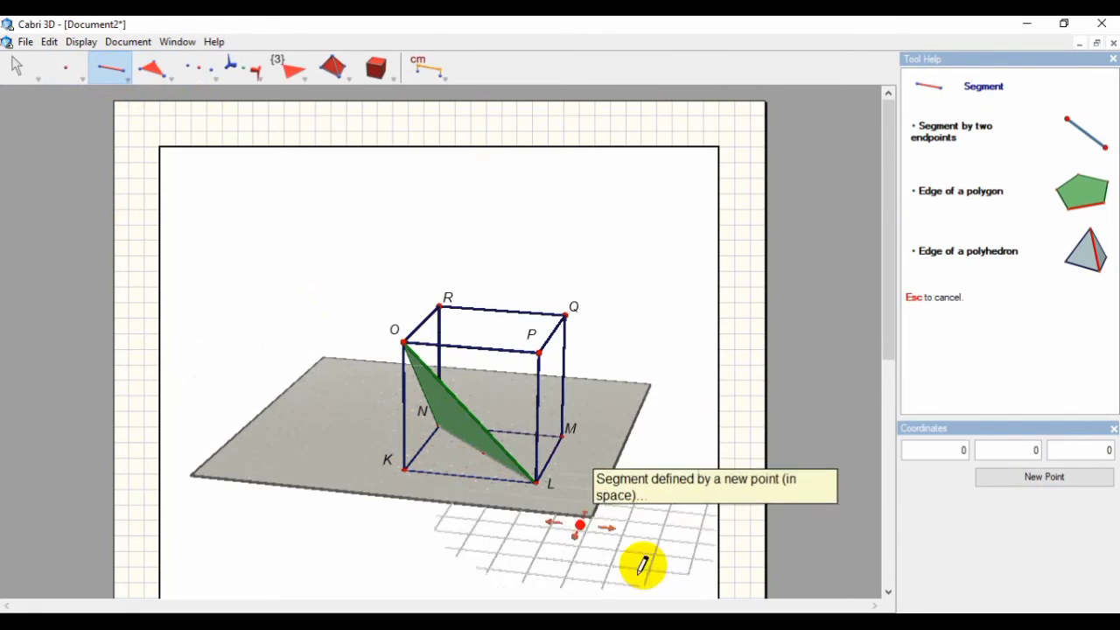
{"action": "left_click", "coordinate": [680, 564]}
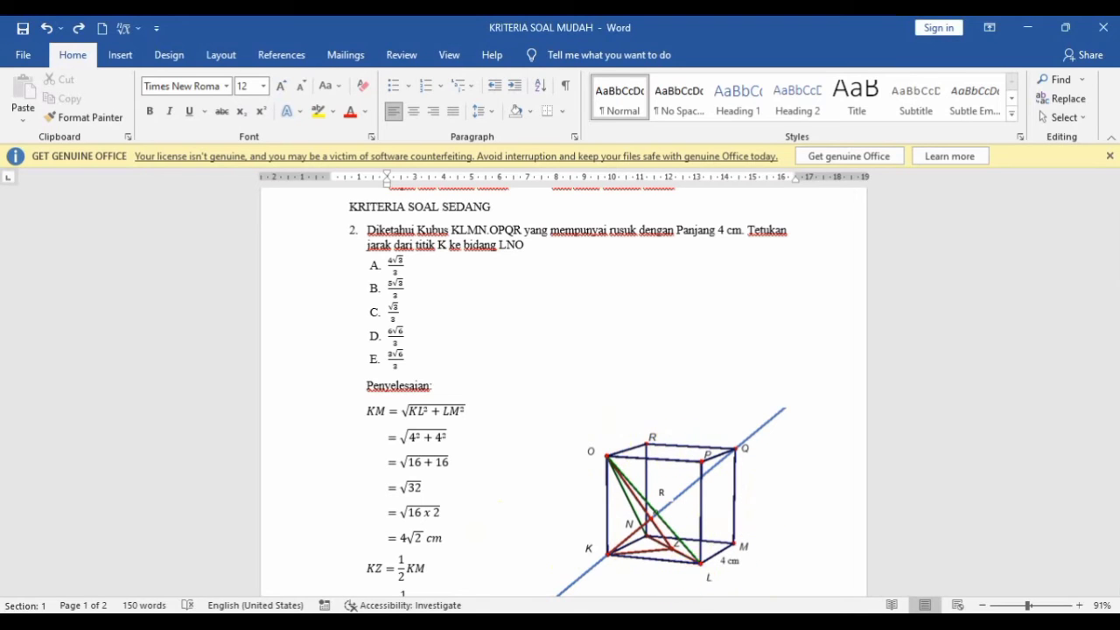
{"action": "left_click", "coordinate": [746, 619]}
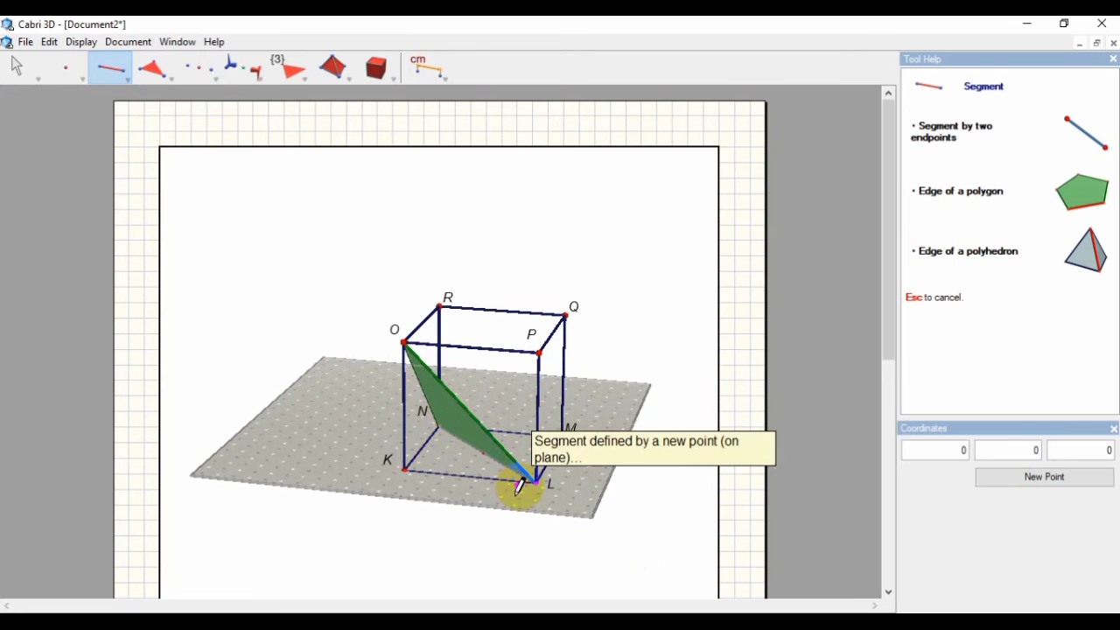
{"action": "left_click", "coordinate": [484, 457]}
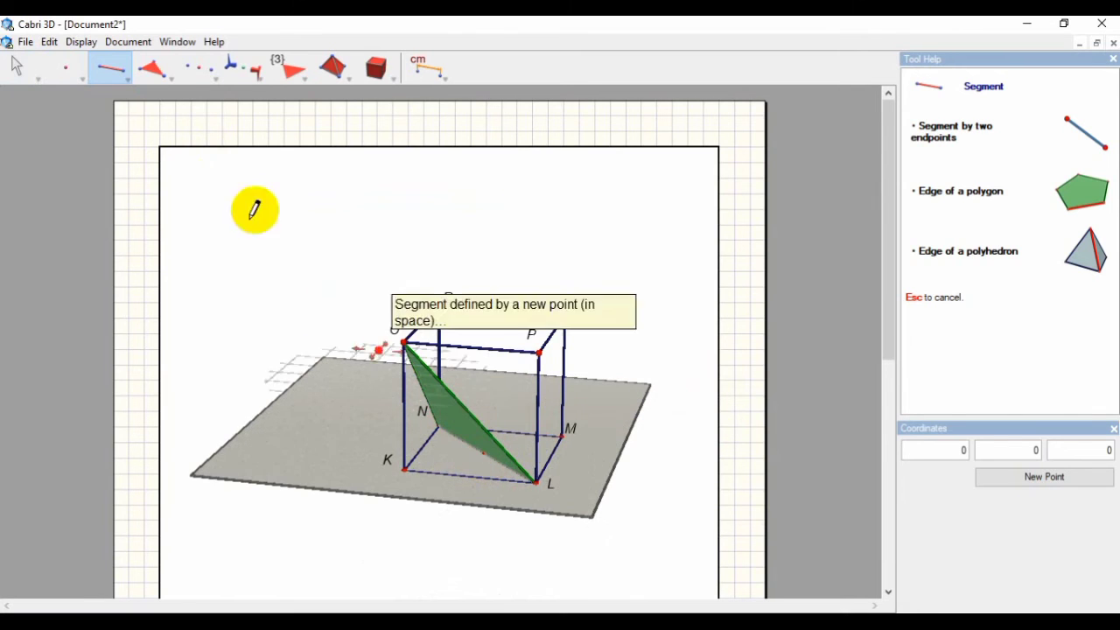
Label the midpoint of segment LN as Z and move the label above the point.
{"action": "left_click", "coordinate": [16, 66]}
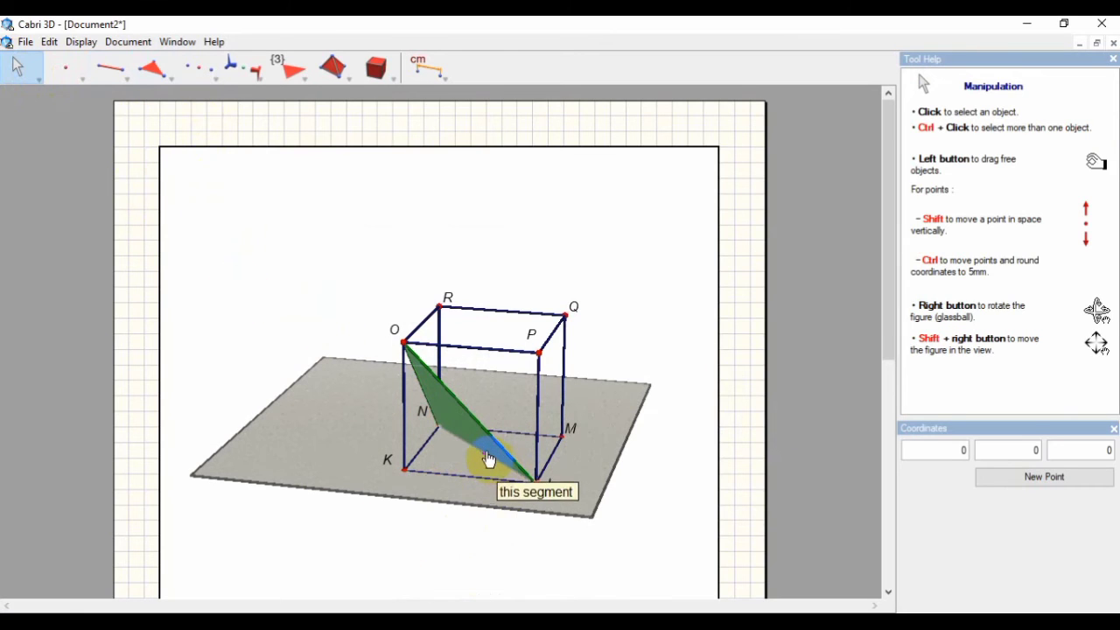
{"action": "left_click", "coordinate": [482, 457]}
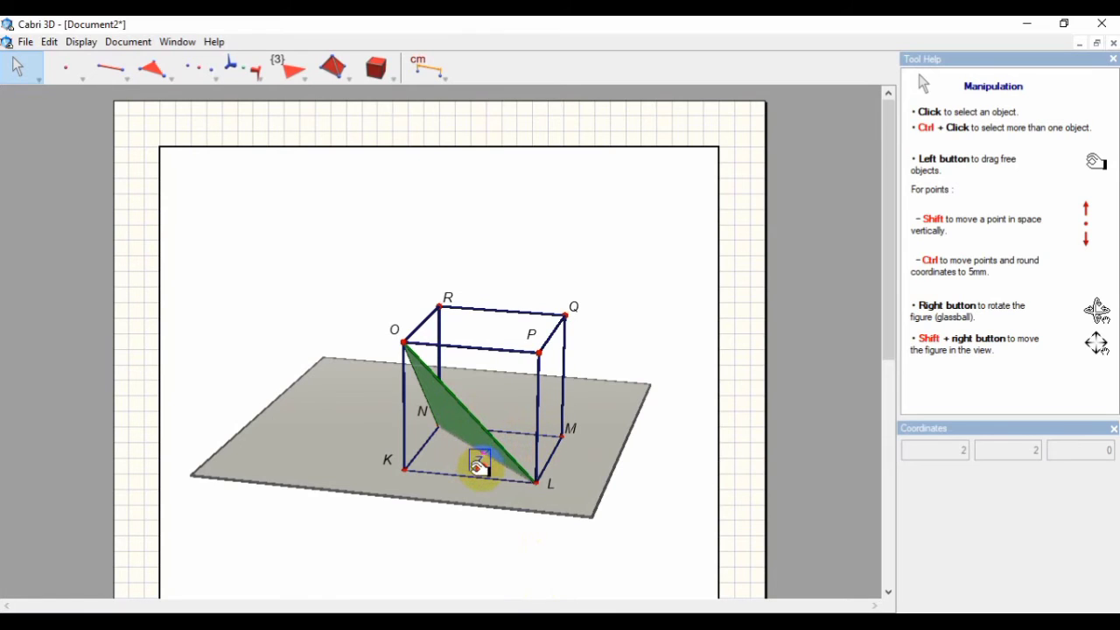
{"action": "left_click_drag", "start_coordinate": [472, 458], "coordinate": [465, 435]}
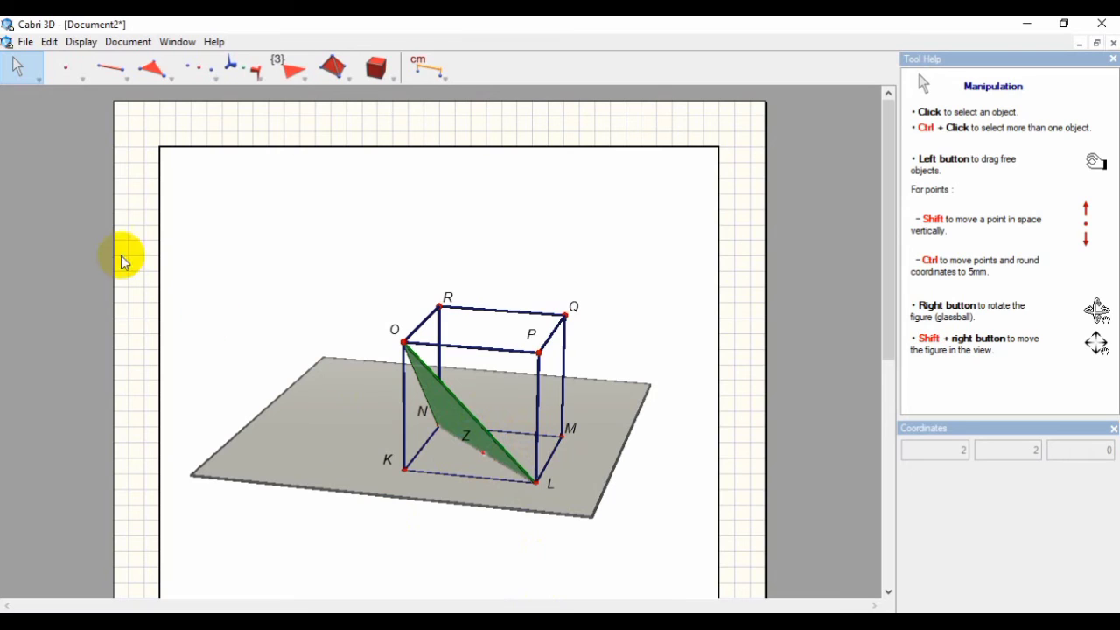
Draw segments from vertex K to midpoint Z and from Z to vertex O.
{"action": "left_click", "coordinate": [111, 68]}
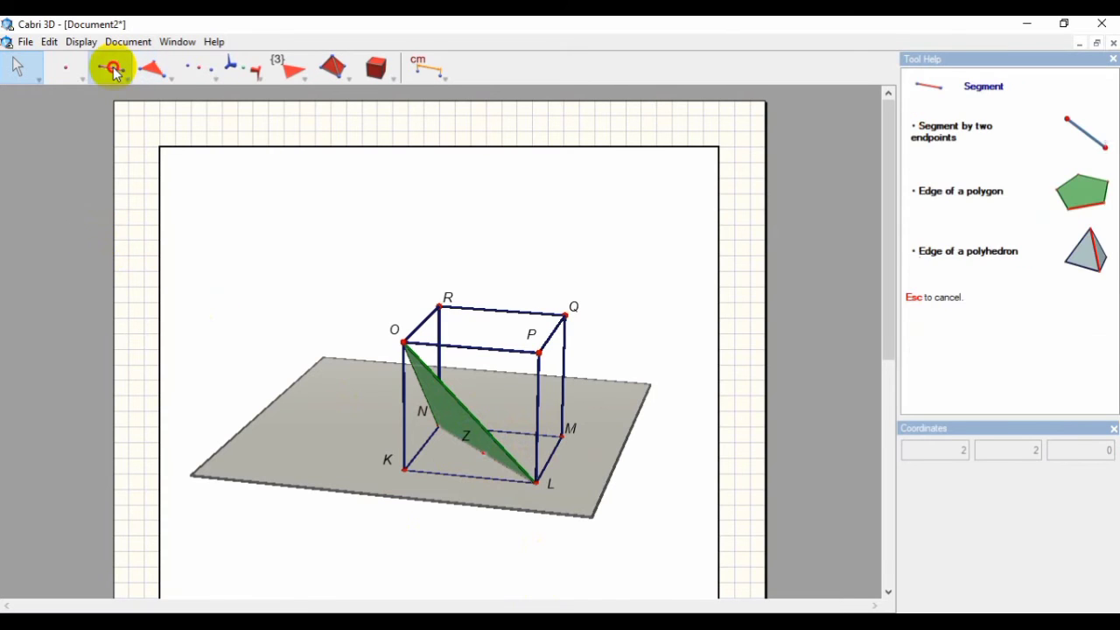
{"action": "left_click", "coordinate": [402, 469]}
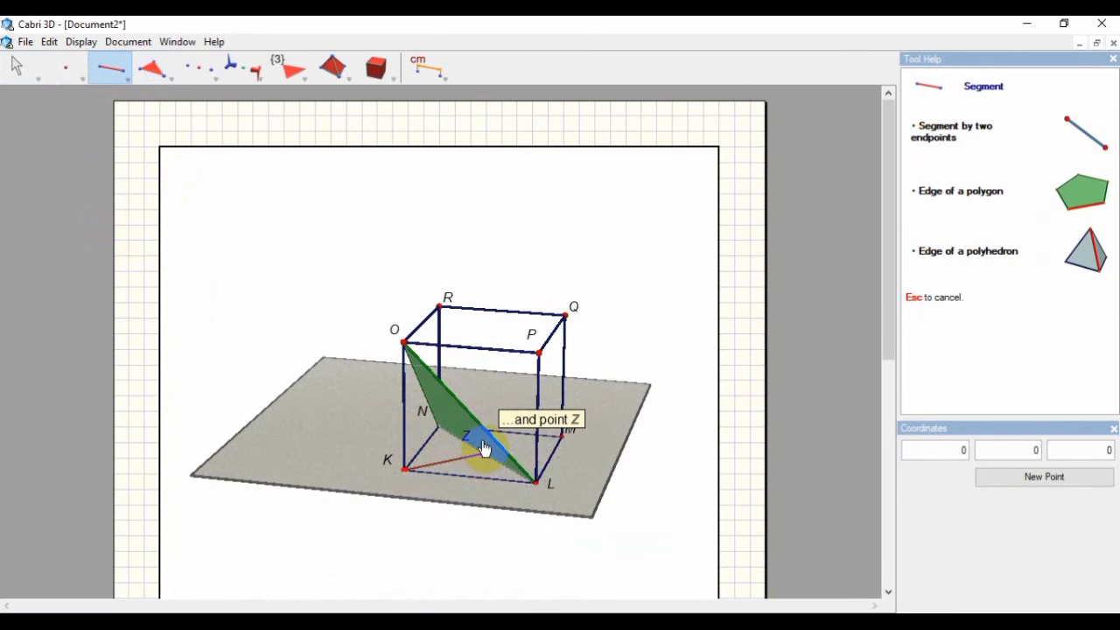
{"action": "left_click", "coordinate": [484, 448]}
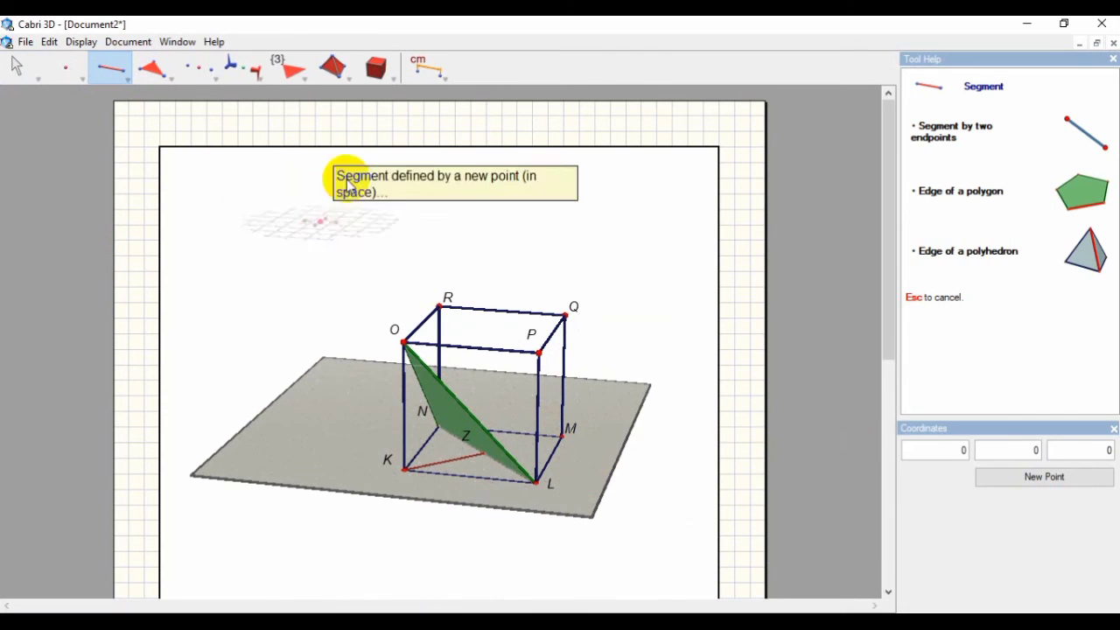
{"action": "left_click", "coordinate": [94, 73]}
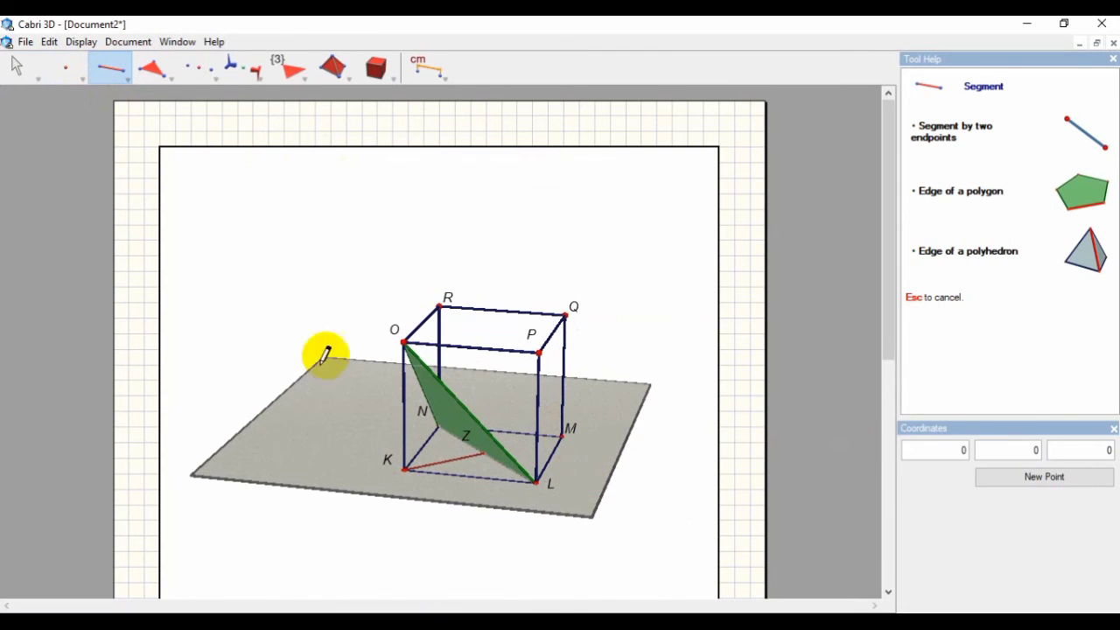
{"action": "left_click", "coordinate": [479, 448]}
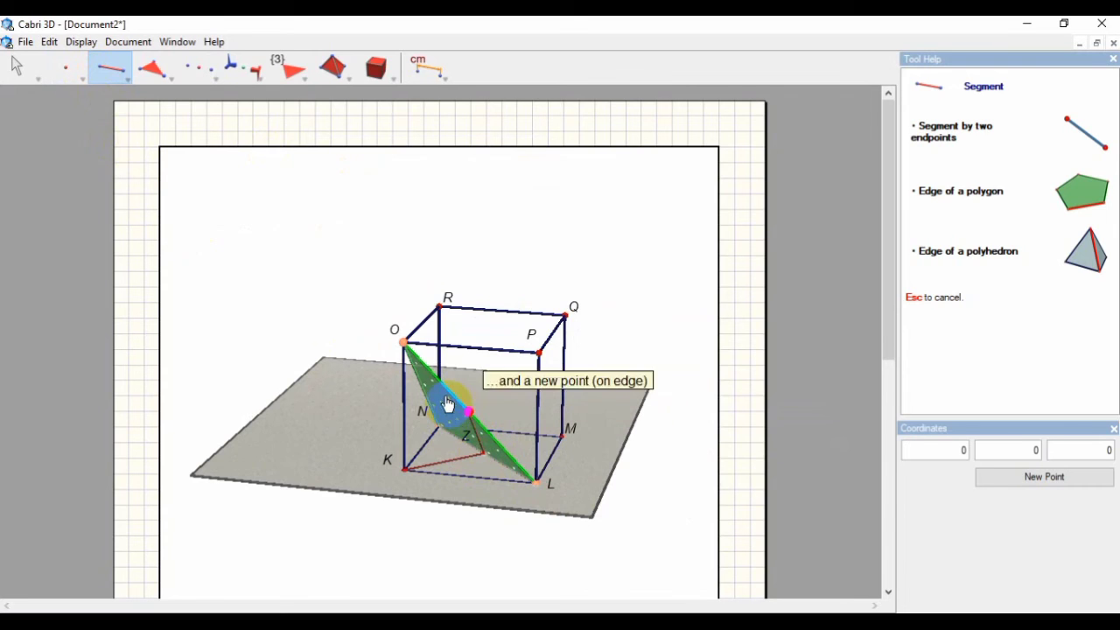
{"action": "left_click", "coordinate": [402, 341]}
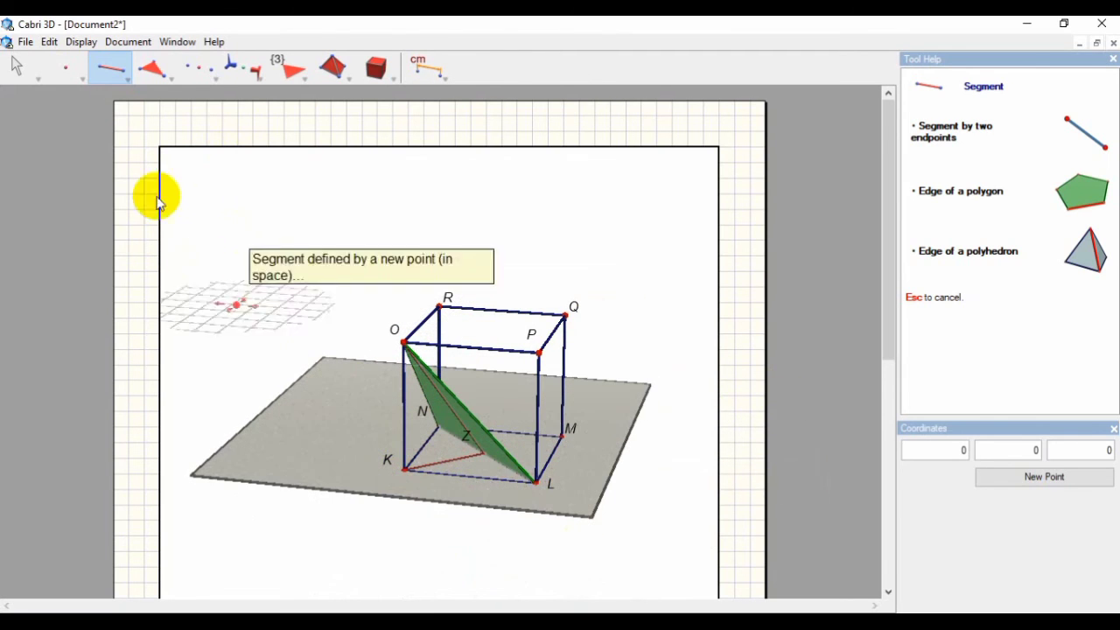
Construct the line through vertex K perpendicular to triangle LNO.
{"action": "left_click", "coordinate": [202, 77]}
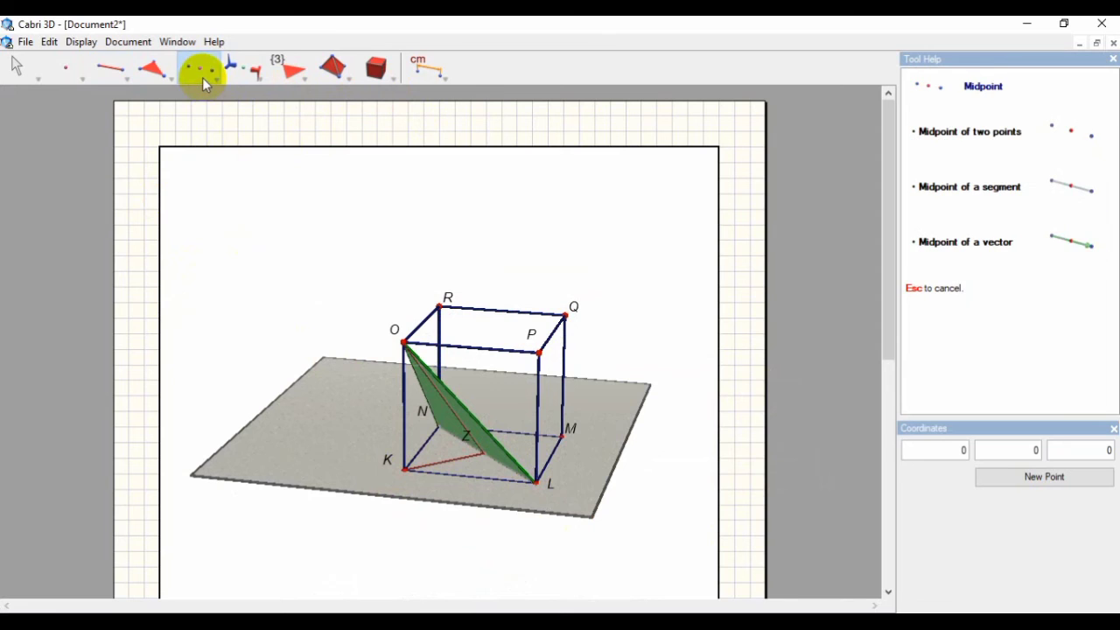
{"action": "left_click_drag", "start_coordinate": [202, 77], "coordinate": [210, 93]}
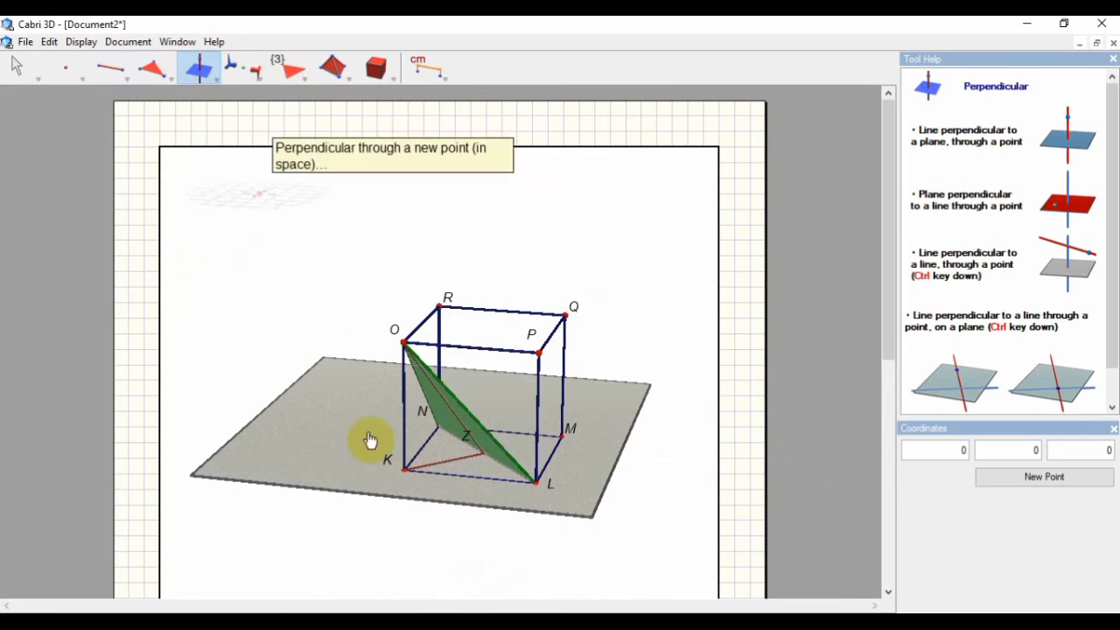
{"action": "left_click", "coordinate": [403, 470]}
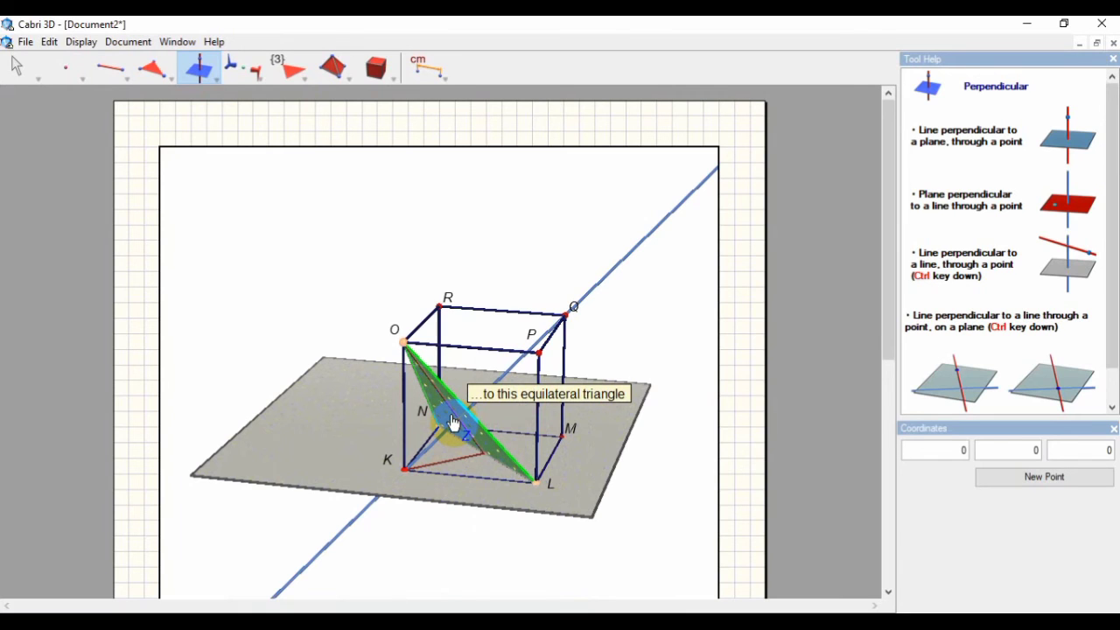
{"action": "left_click", "coordinate": [453, 422]}
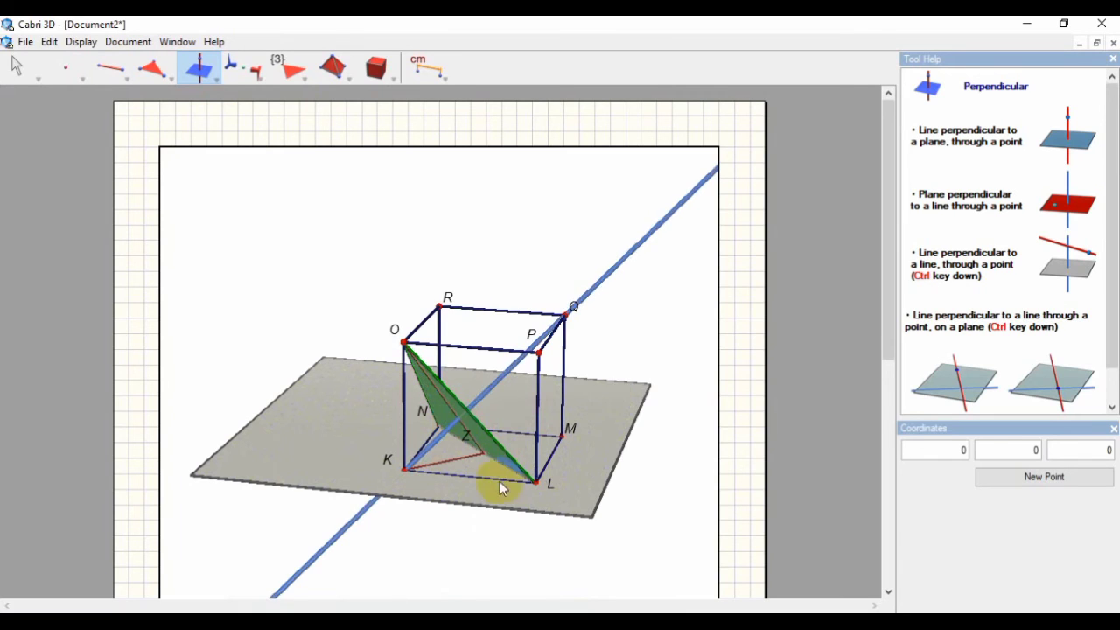
{"action": "left_click", "coordinate": [402, 337]}
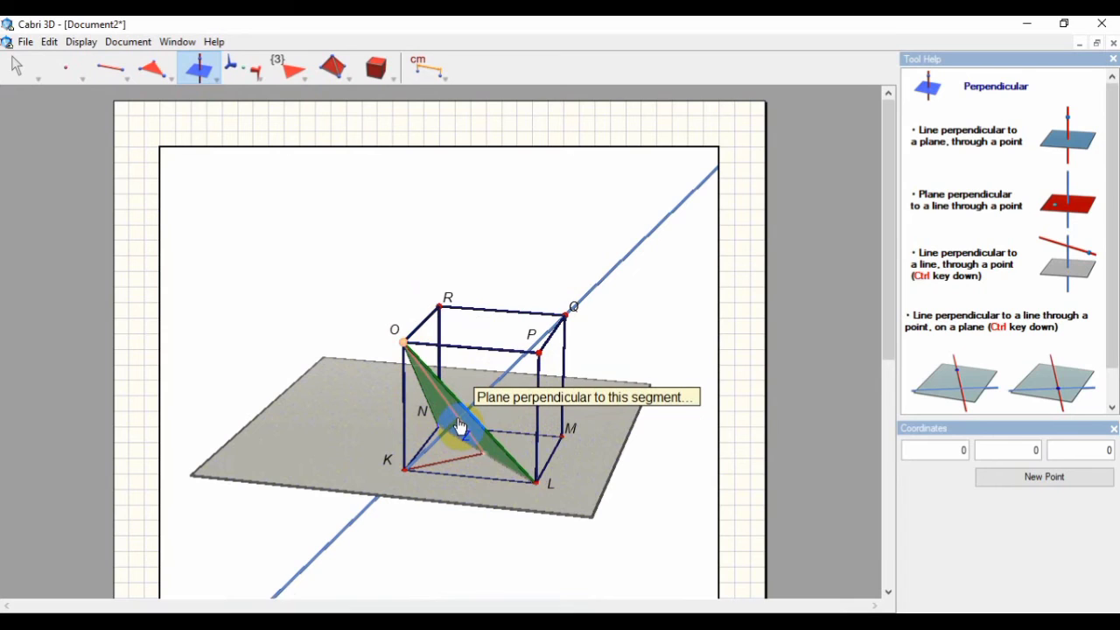
Place a point where the perpendicular line crosses segment OZ and label it R.
{"action": "left_click", "coordinate": [70, 67]}
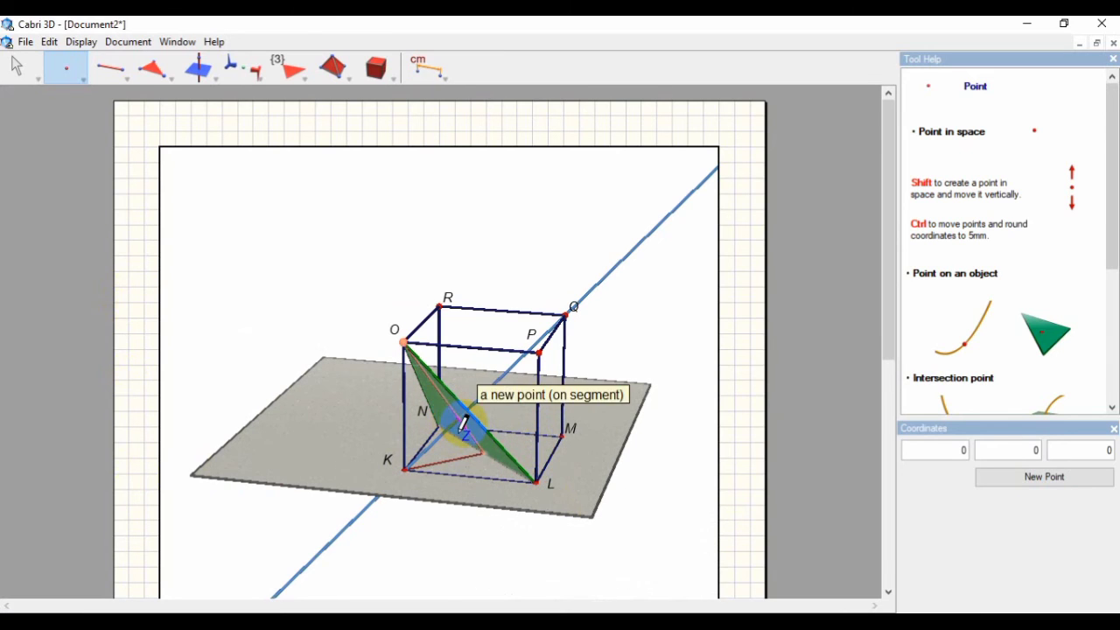
{"action": "left_click", "coordinate": [16, 67]}
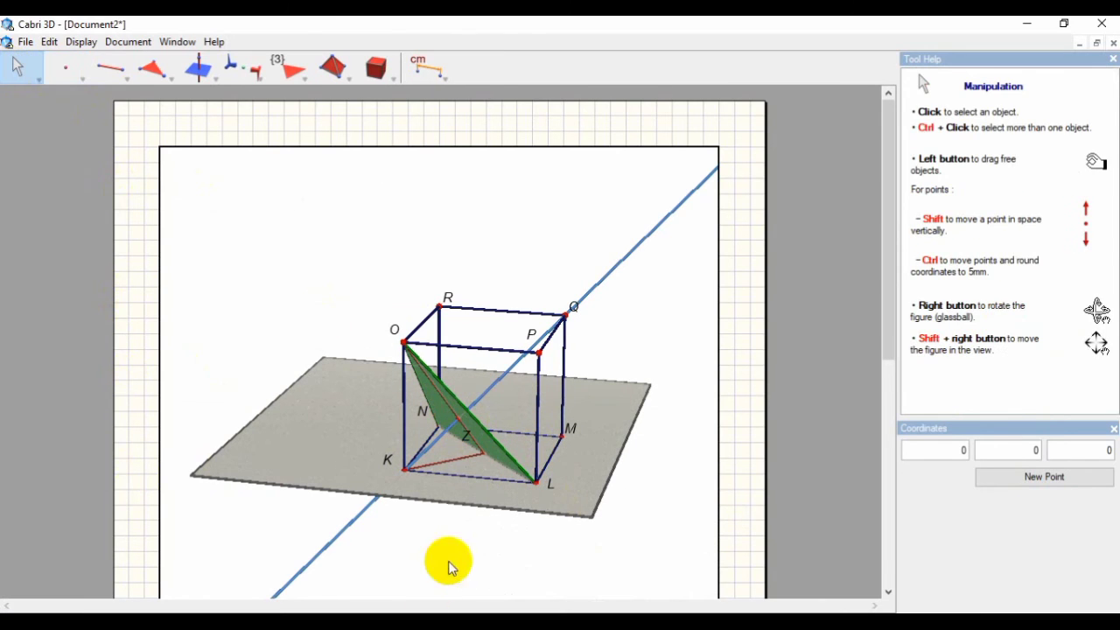
{"action": "left_click", "coordinate": [459, 420]}
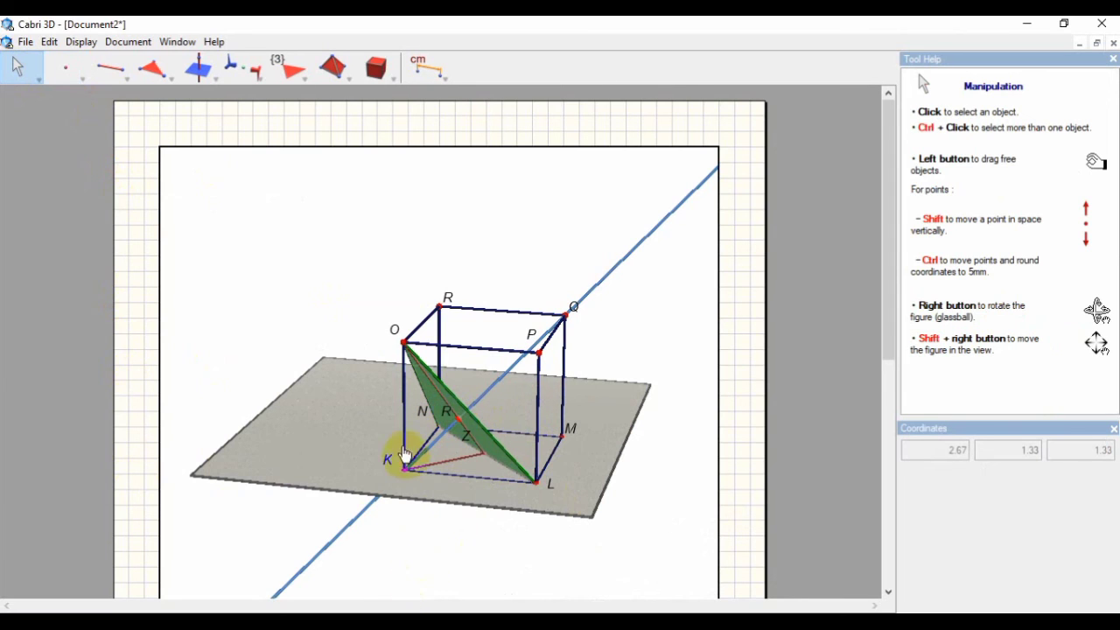
Draw the segment from vertex K to the intersection point R on segment OZ.
{"action": "left_click", "coordinate": [111, 68]}
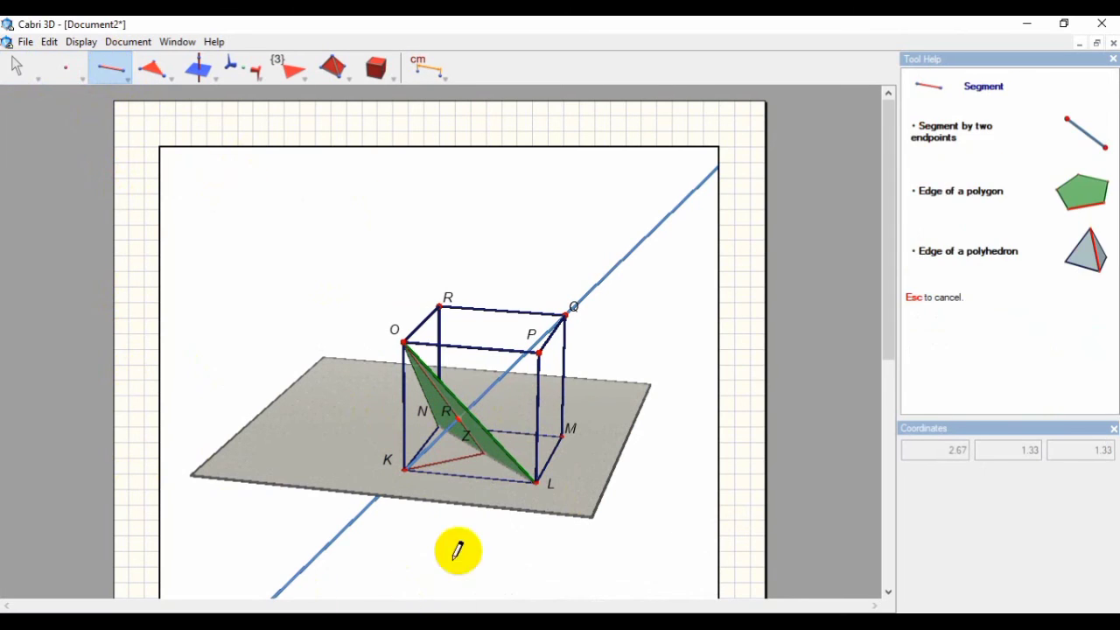
{"action": "left_click", "coordinate": [403, 473]}
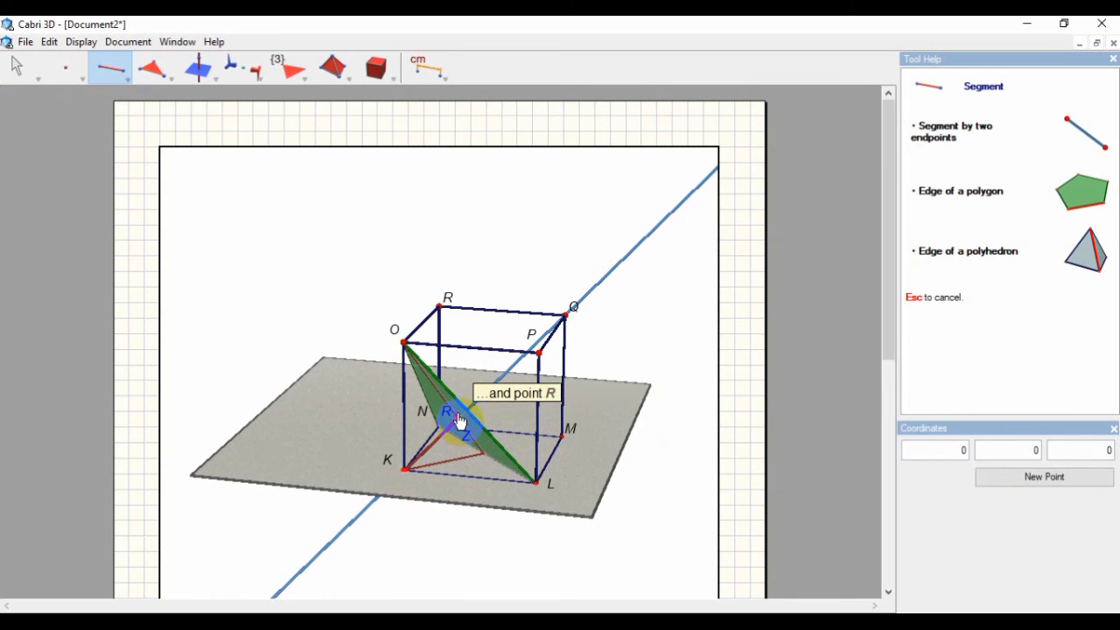
{"action": "left_click", "coordinate": [460, 421]}
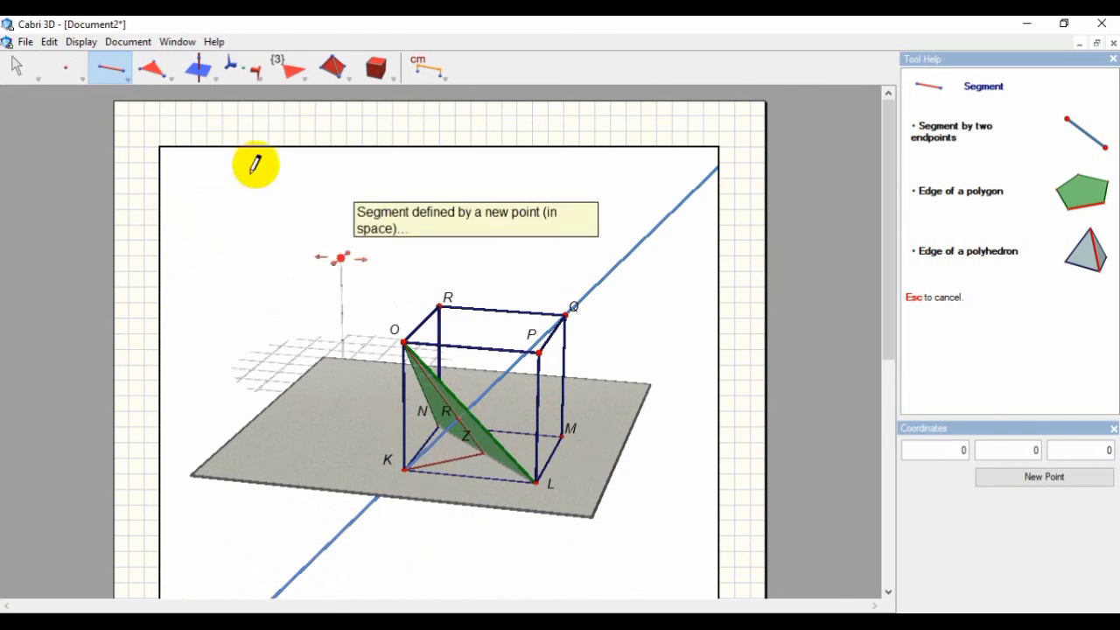
{"action": "left_click", "coordinate": [402, 468]}
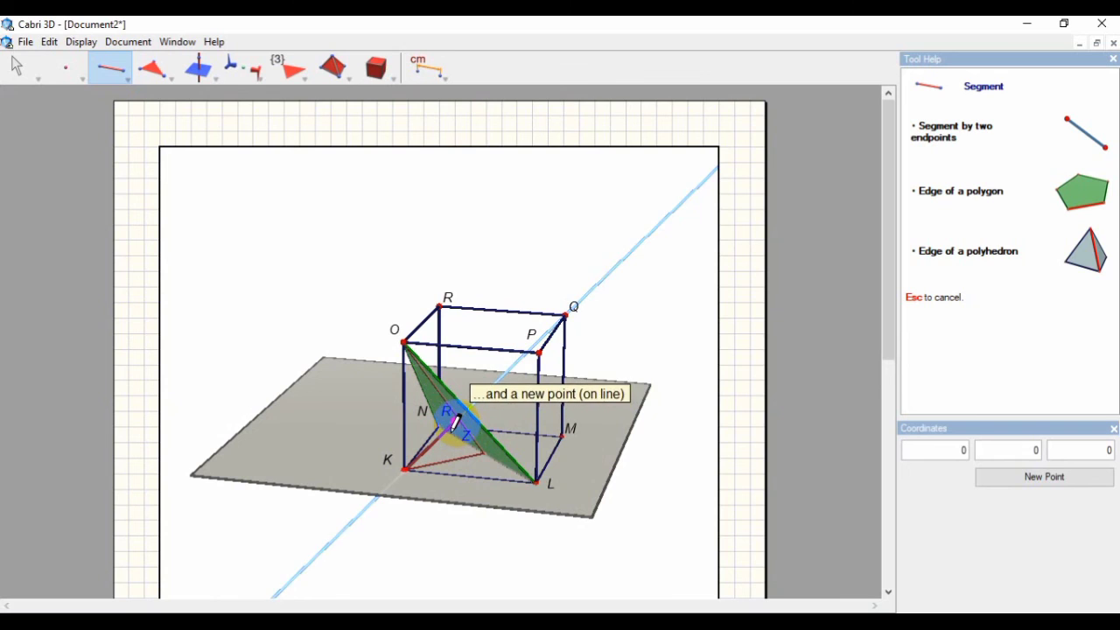
{"action": "left_click", "coordinate": [457, 418]}
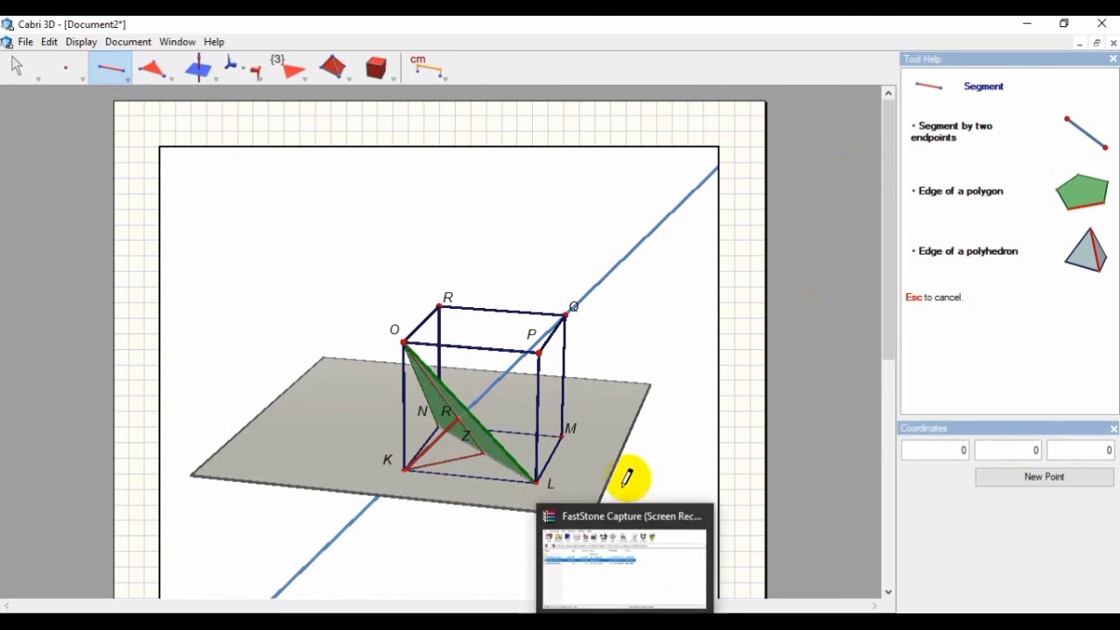
Hide the perpendicular line running through K and Q, keeping segment KR in the figure.
{"action": "left_click", "coordinate": [19, 66]}
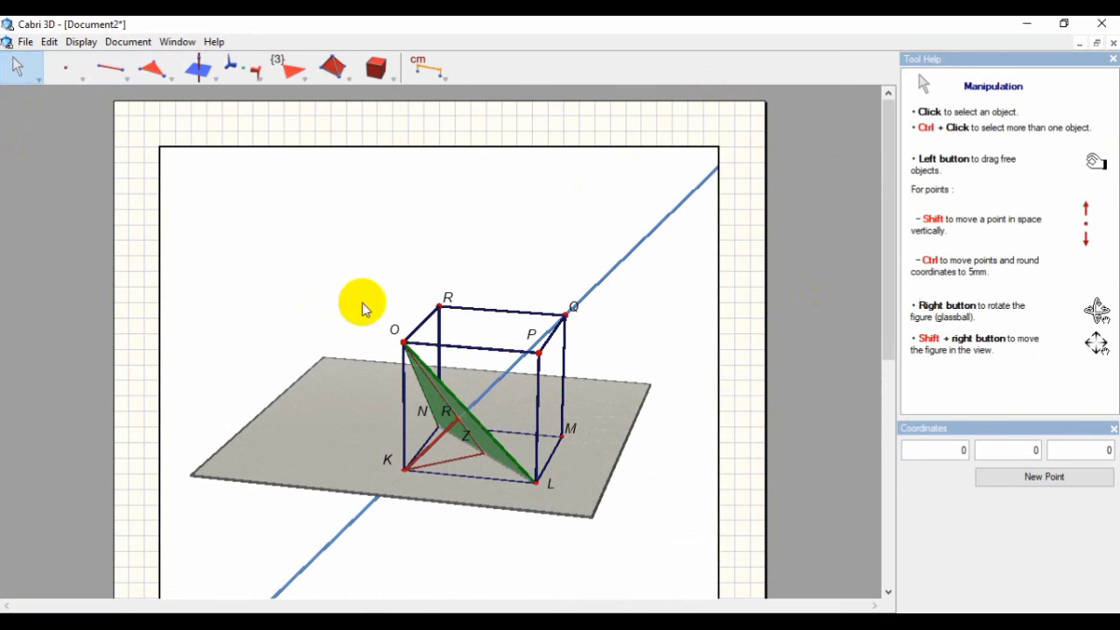
{"action": "left_click", "coordinate": [624, 261]}
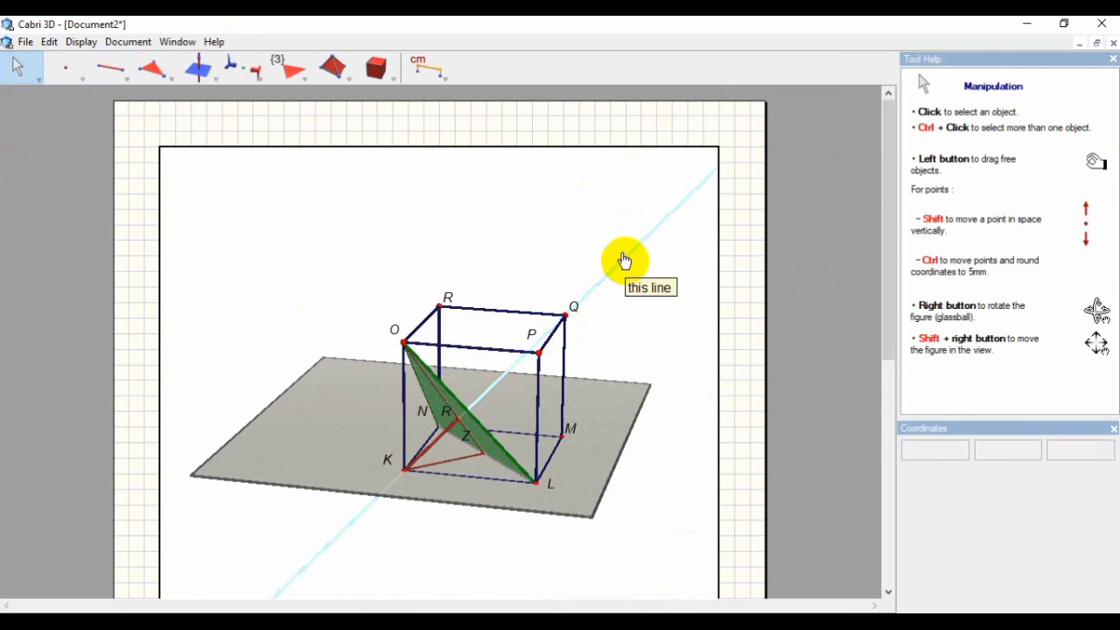
{"action": "key", "text": "Delete"}
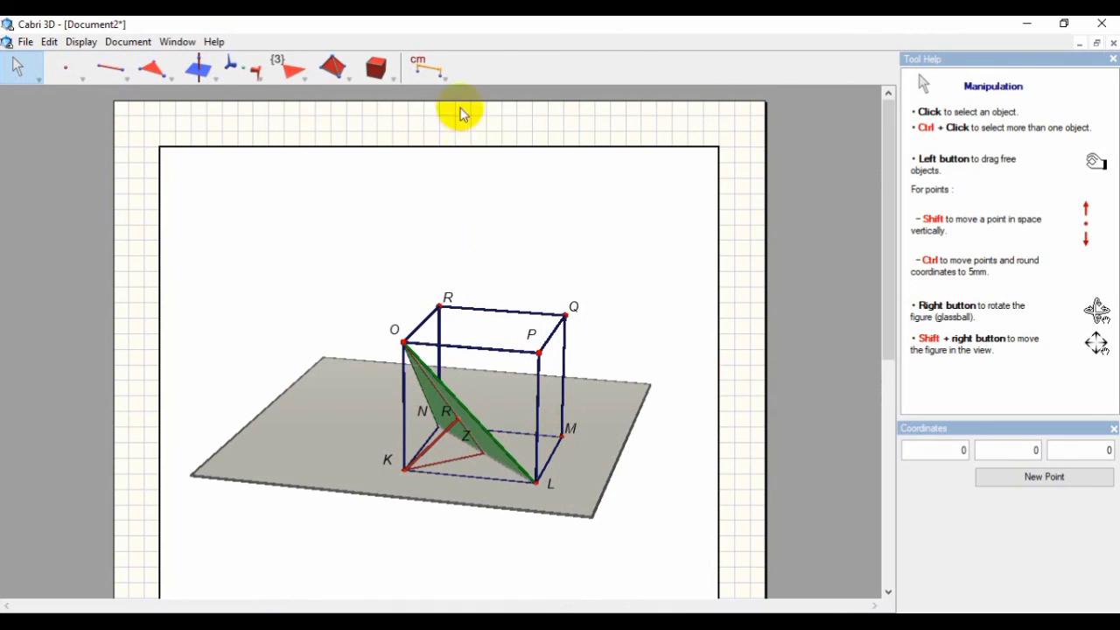
Measure the length of segment KR, check it against the answer choices in the Word document KRITERIA SOAL MUDAH, and return to Cabri 3D.
{"action": "left_click", "coordinate": [438, 76]}
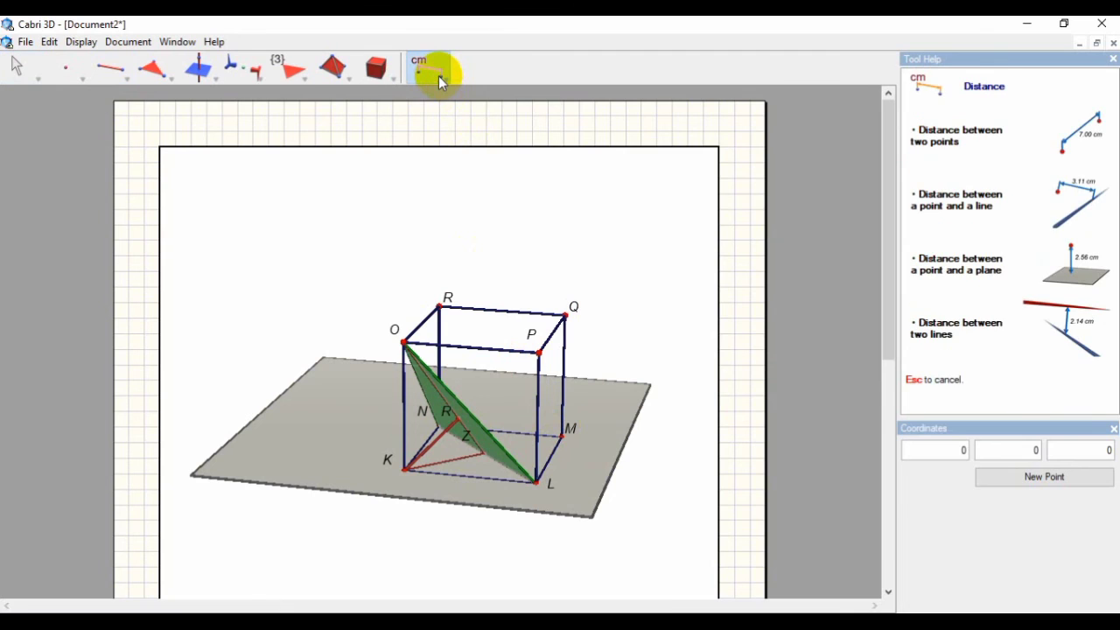
{"action": "left_click", "coordinate": [438, 75]}
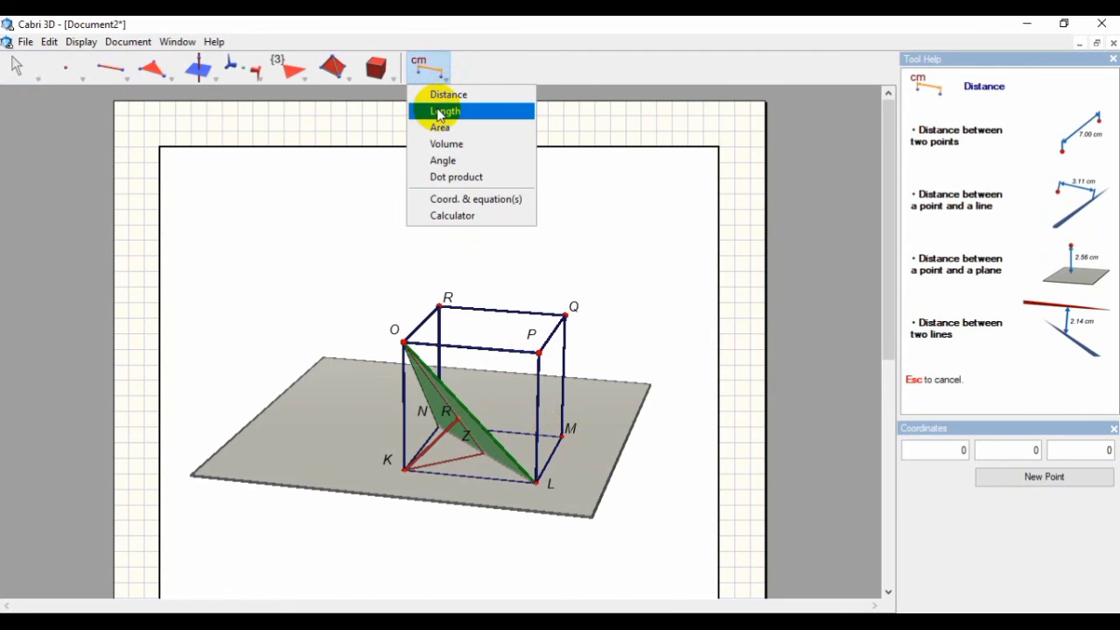
{"action": "left_click", "coordinate": [440, 112]}
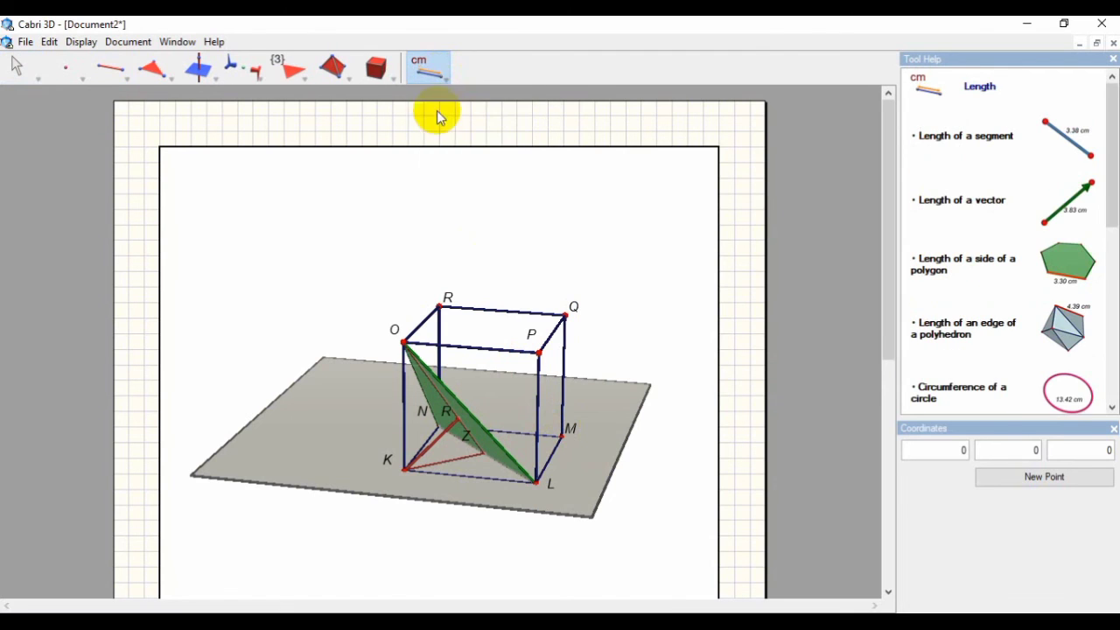
{"action": "left_click", "coordinate": [421, 448]}
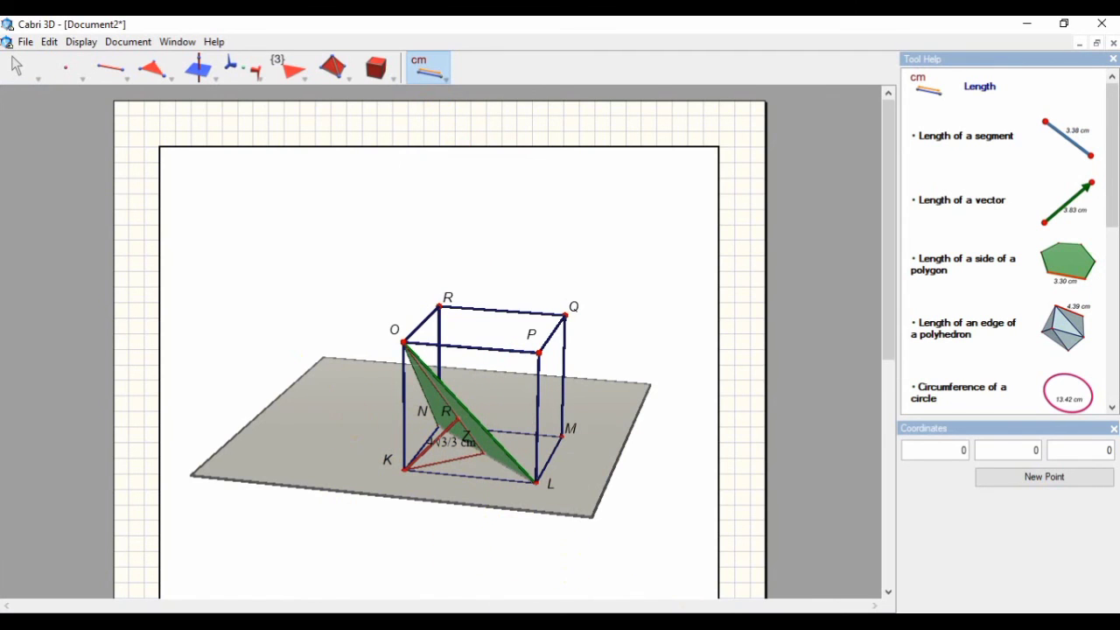
{"action": "left_click", "coordinate": [710, 622]}
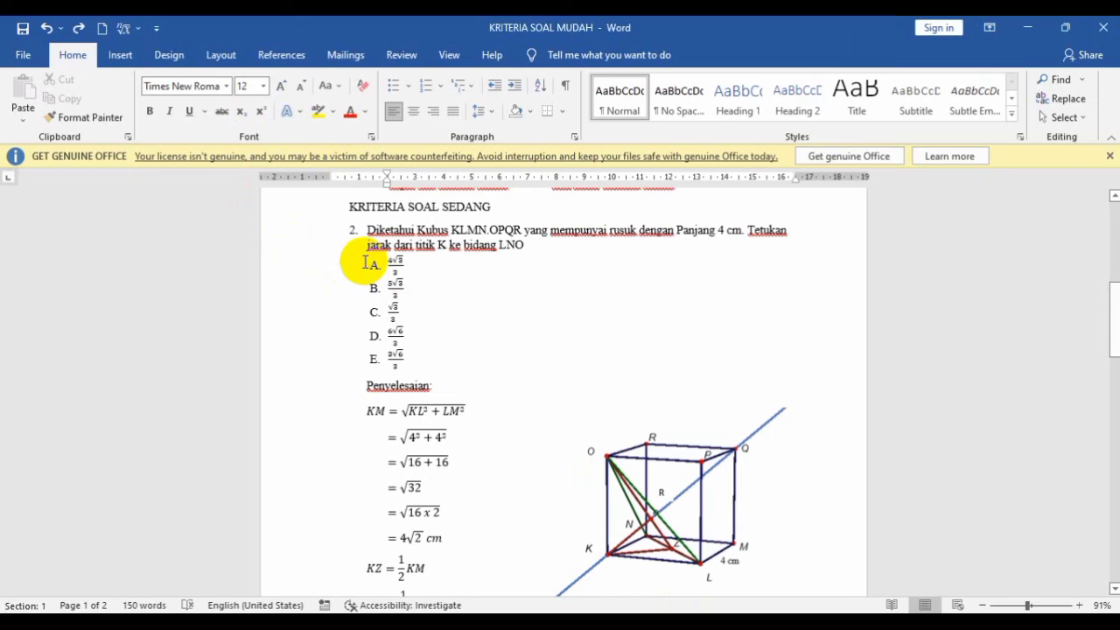
{"action": "left_click", "coordinate": [749, 619]}
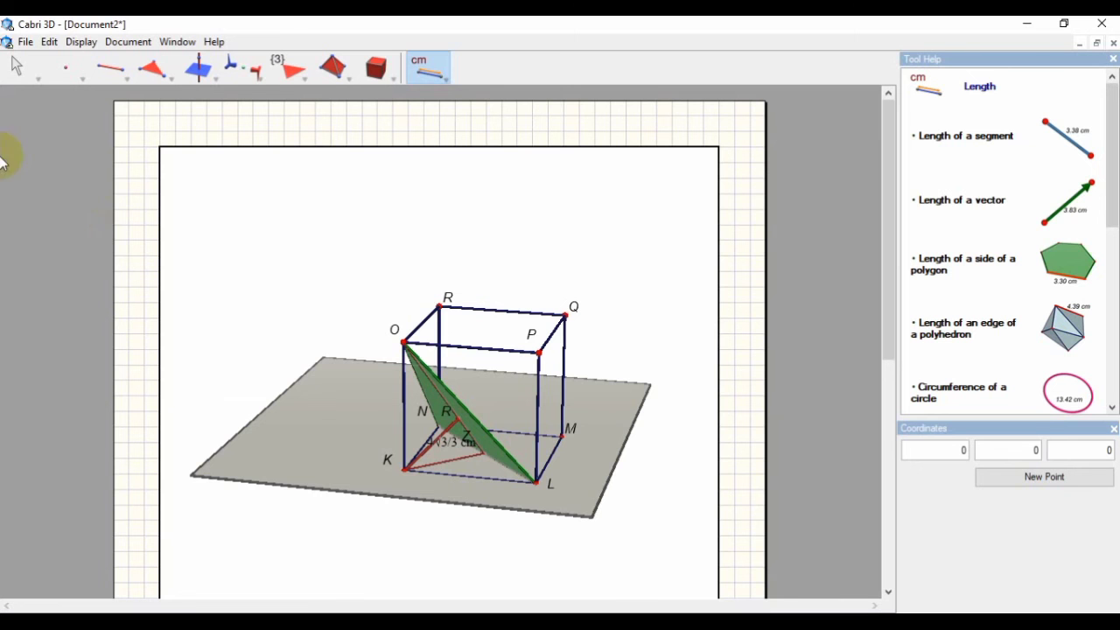